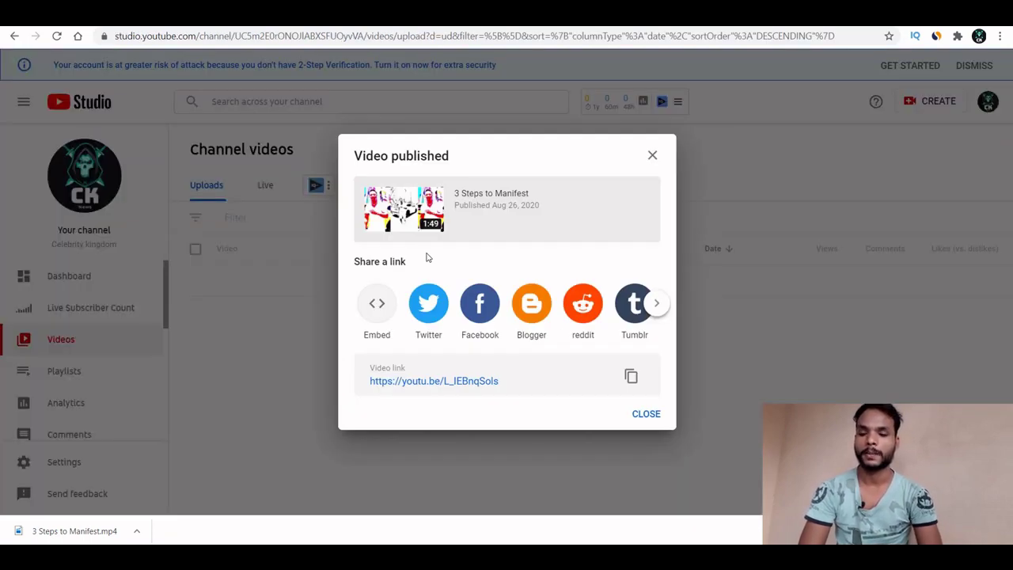
Close the published-video confirmation and look over the biorhythm offer landing page on lawofattractionquiz.com
left_click(646, 414)
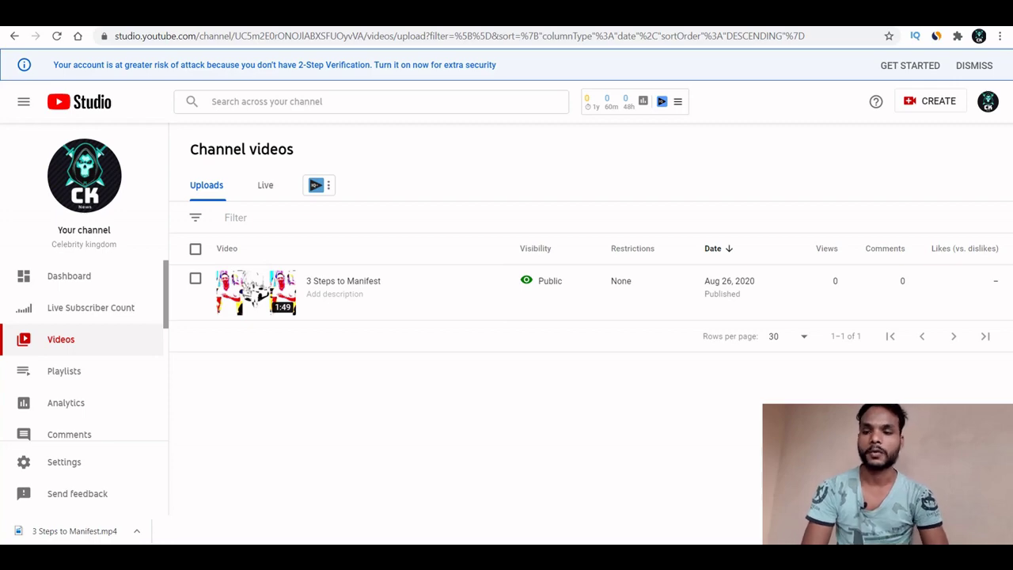
left_click(316, 185)
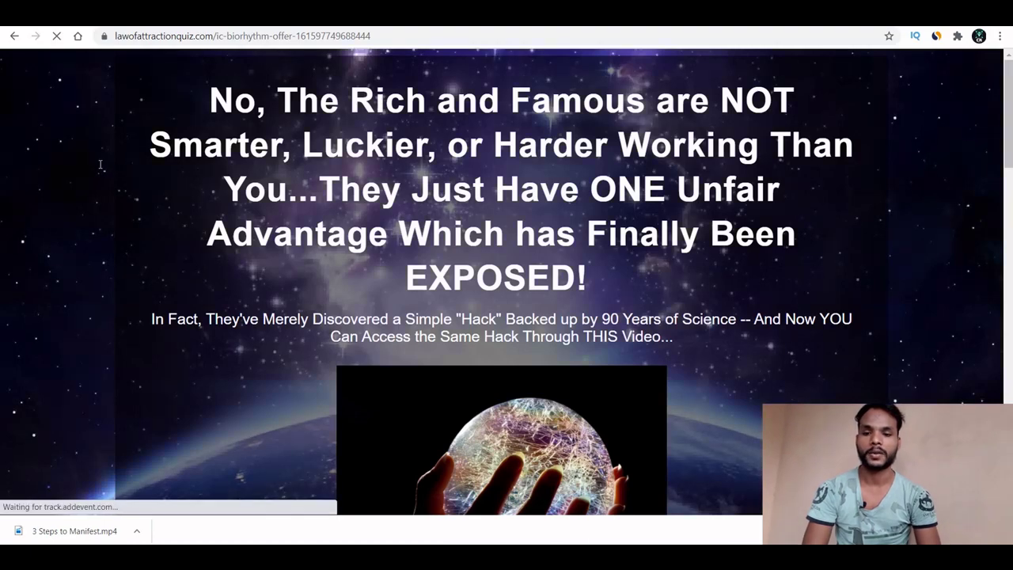
scroll(99, 163, "down", 4)
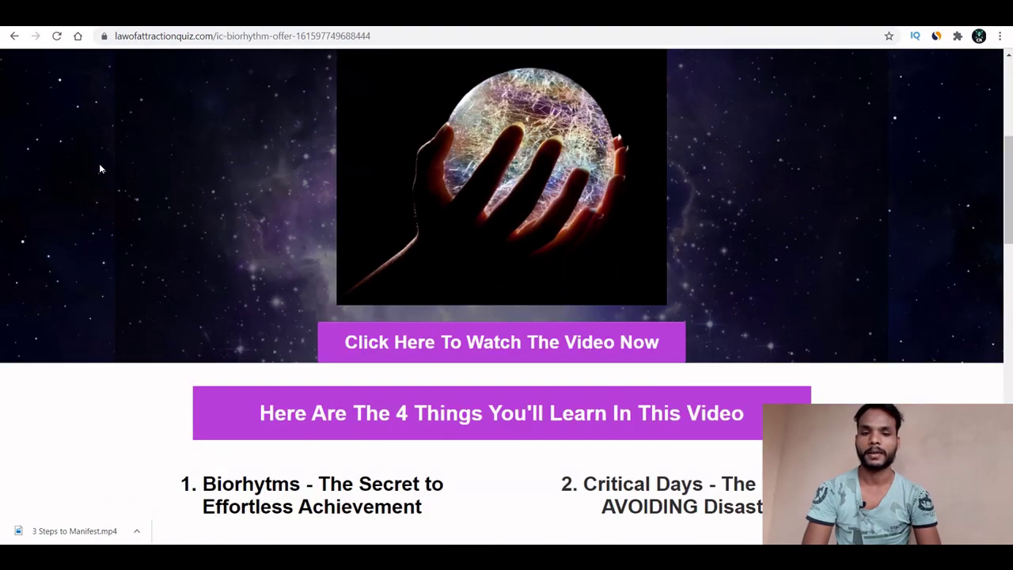
scroll(99, 163, "down", 3)
scroll(99, 163, "up", 7)
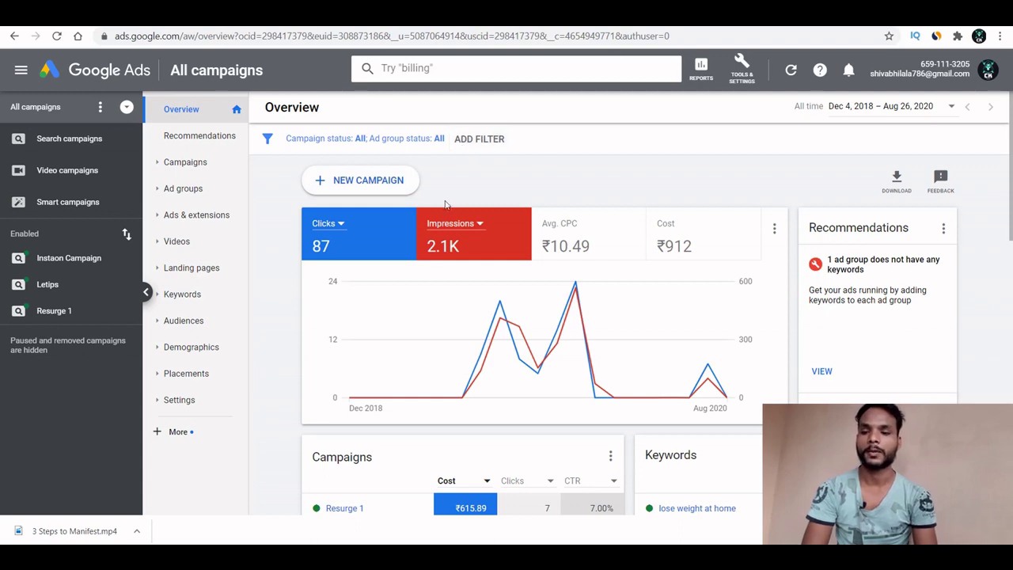
Start a new campaign in Google Ads with the Sales goal and the Video campaign type, and continue to its settings
left_click(344, 180)
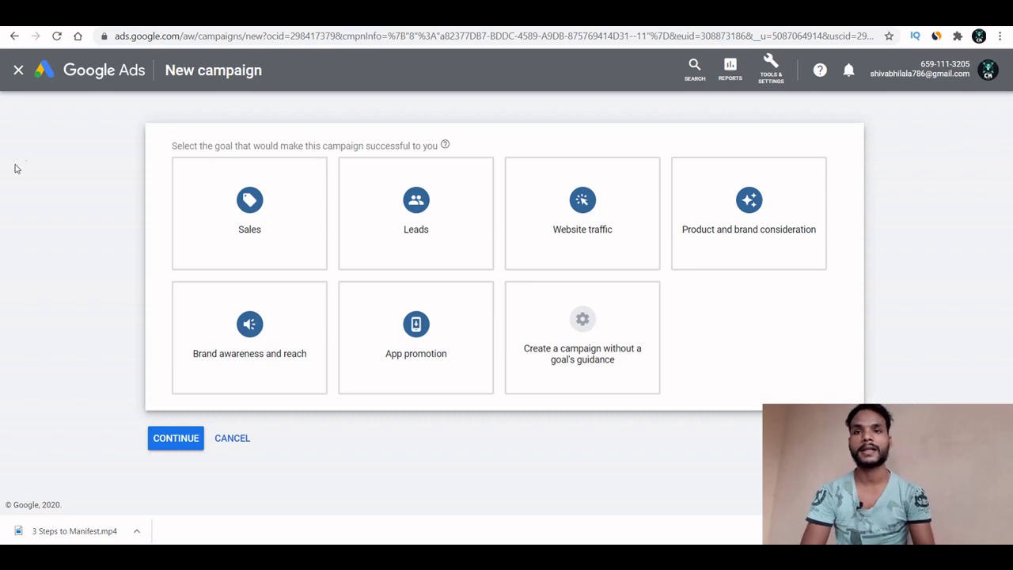
left_click(230, 229)
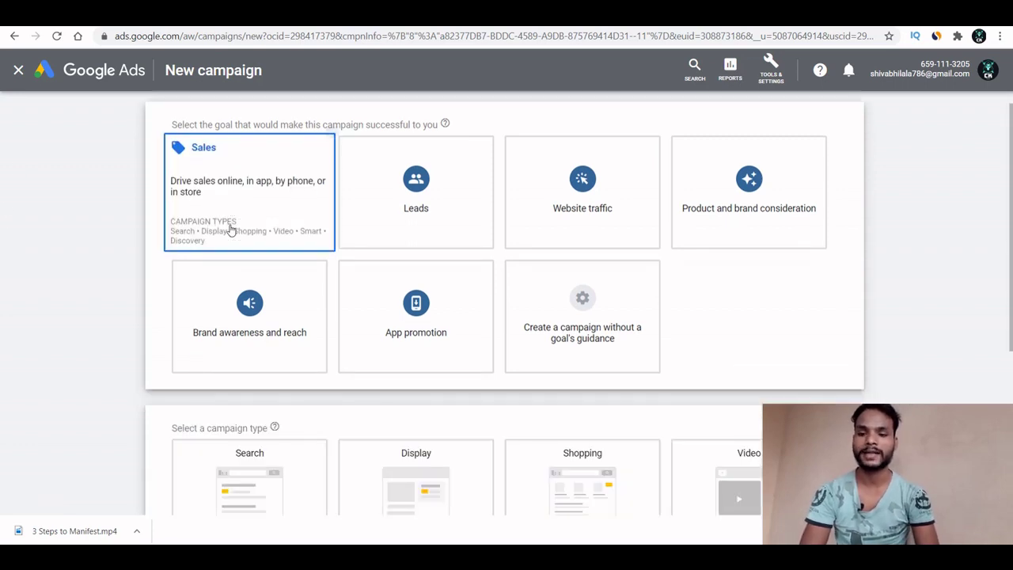
scroll(147, 277, "down", 3)
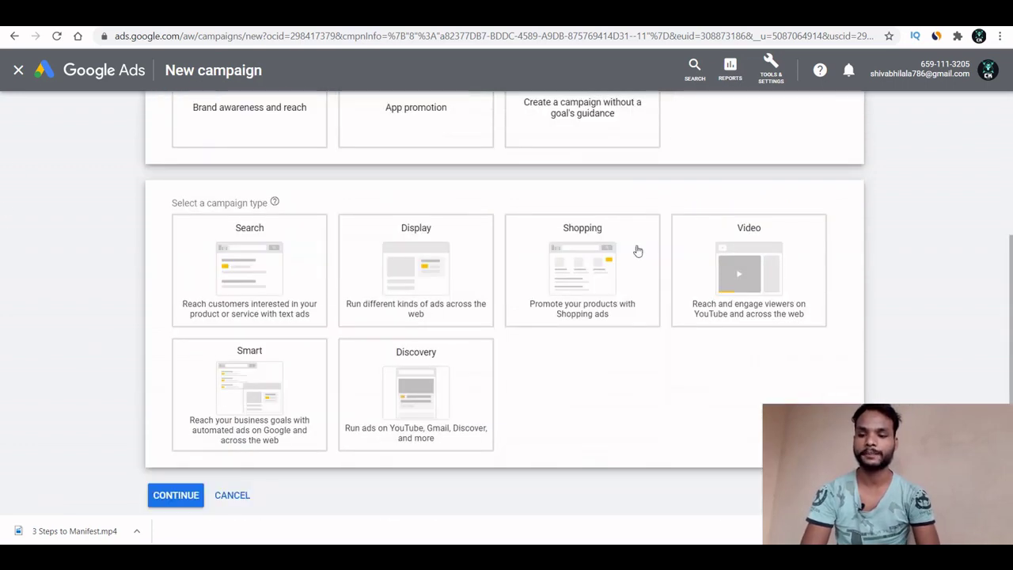
left_click(728, 276)
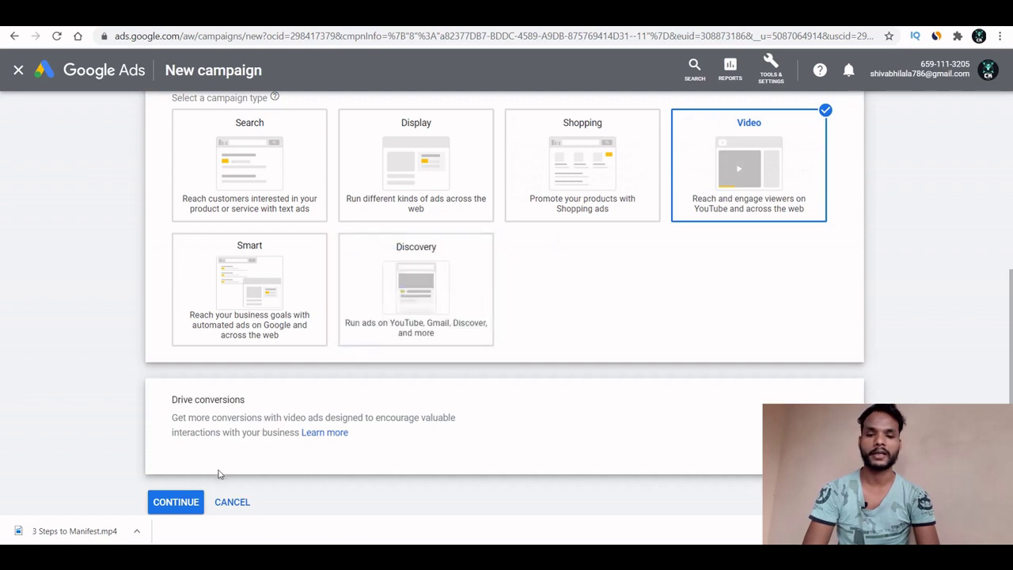
left_click(174, 502)
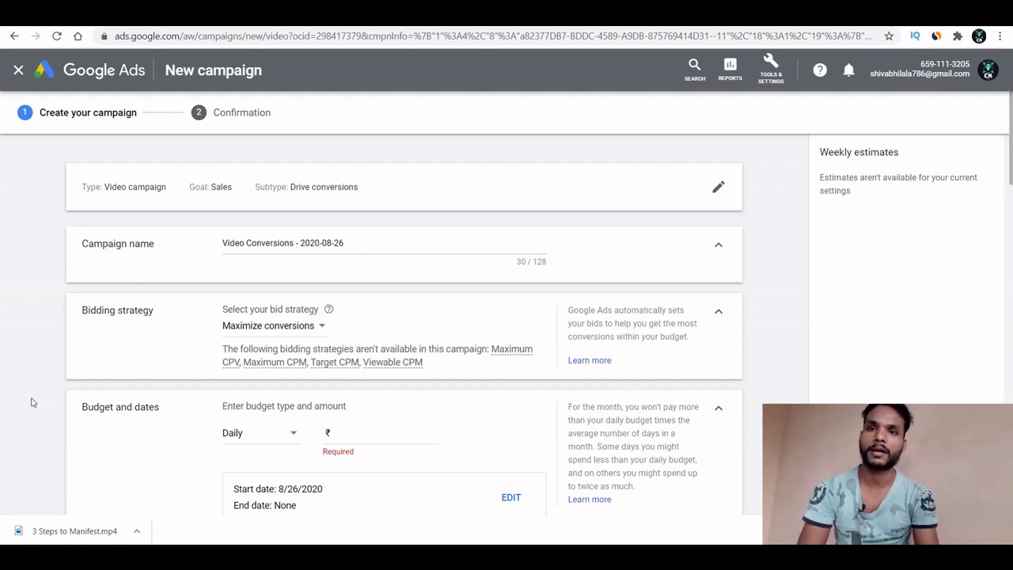
Replace the default campaign name with "ovrnight"
scroll(27, 294, "down", 3)
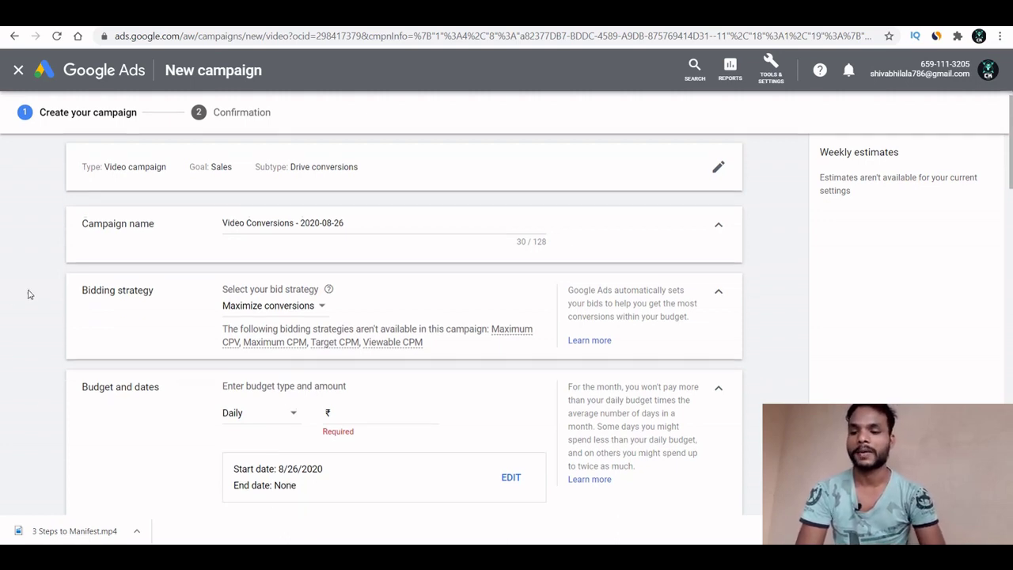
scroll(28, 294, "up", 3)
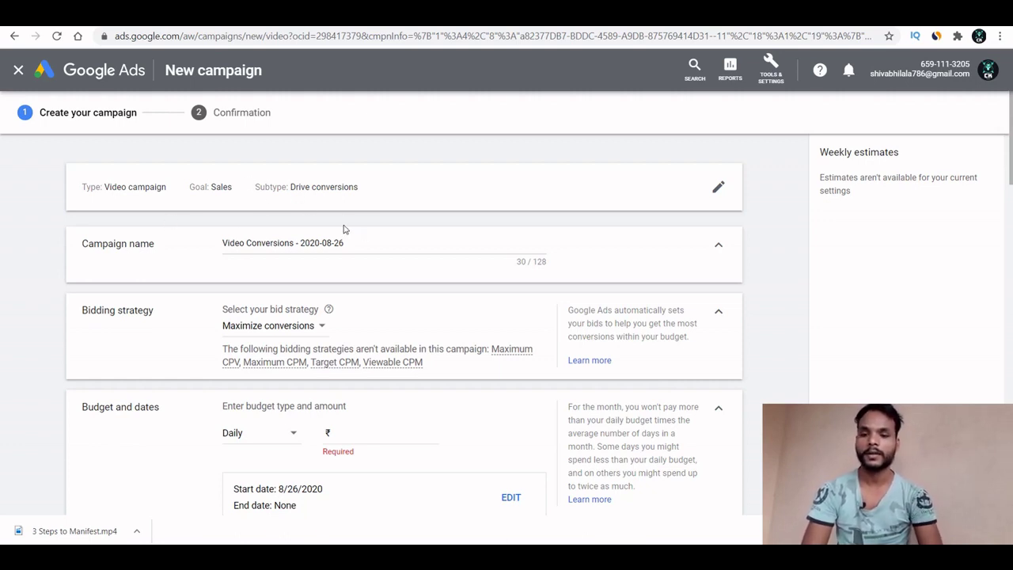
triple_click(320, 247)
key("BackSpace")
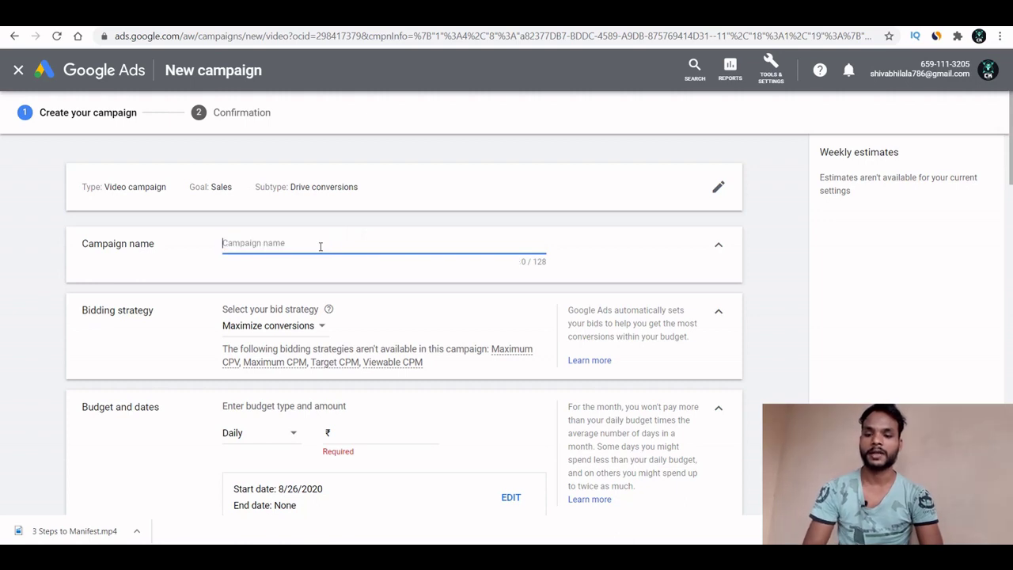
type("ovrnight")
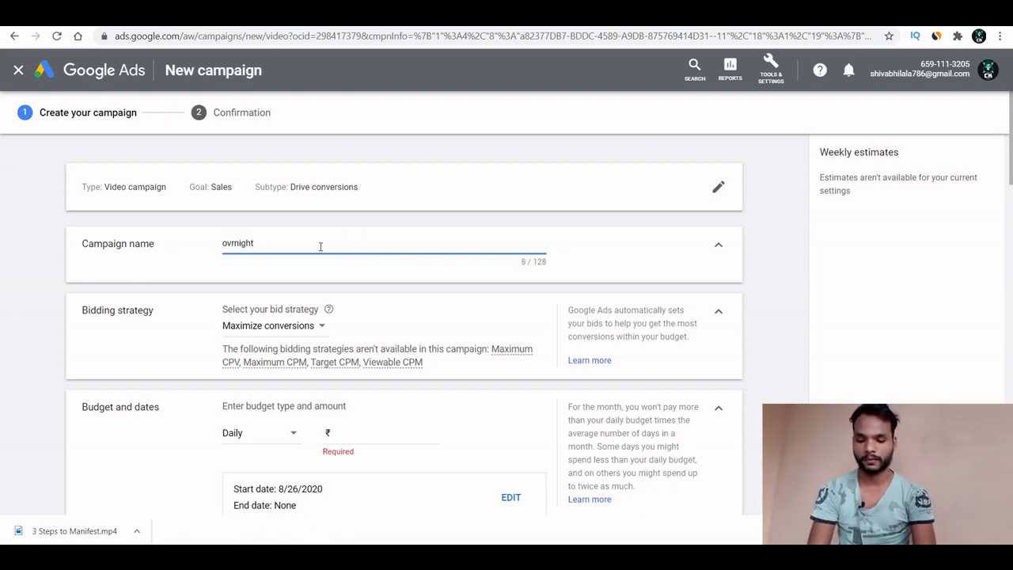
left_click(12, 277)
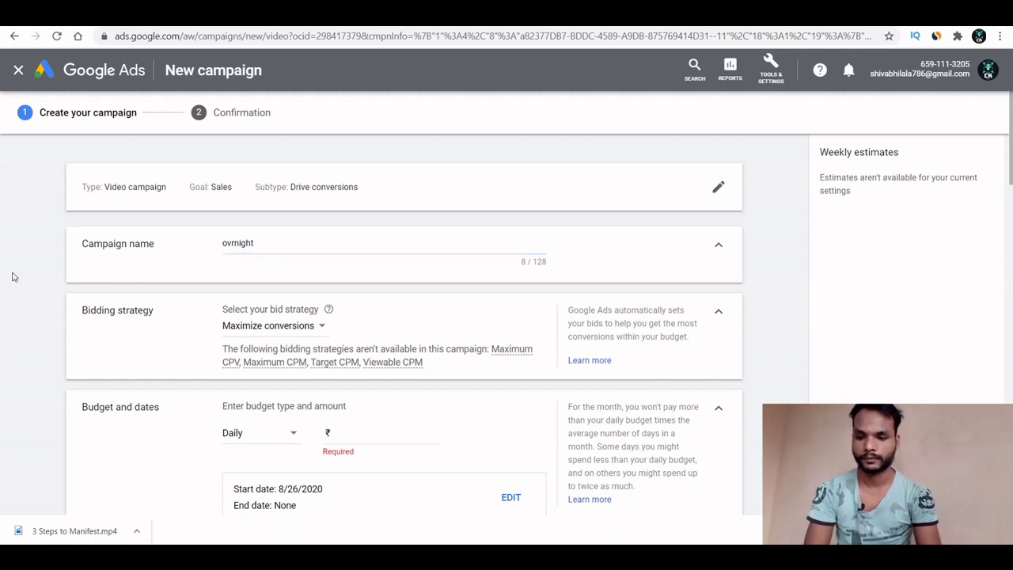
Keep Maximize conversions as the bid strategy and set the daily budget to ₹2,000
scroll(11, 277, "down", 2)
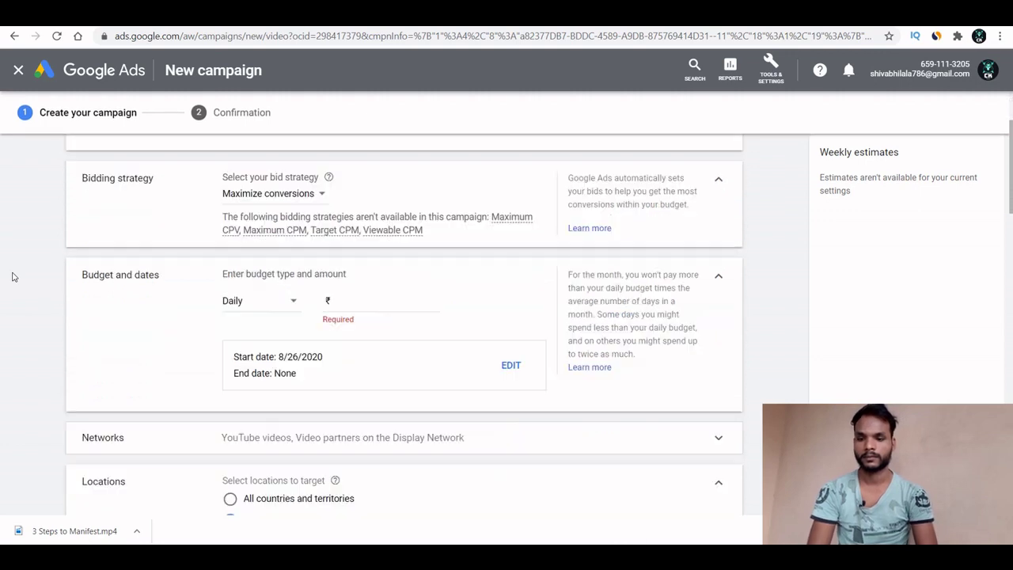
left_click(266, 197)
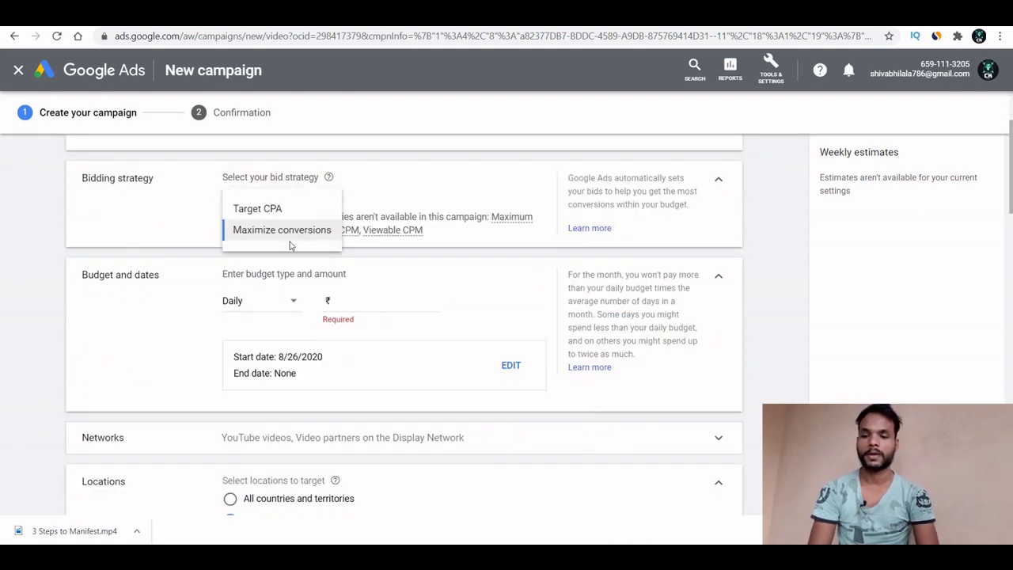
left_click(140, 254)
left_click(383, 299)
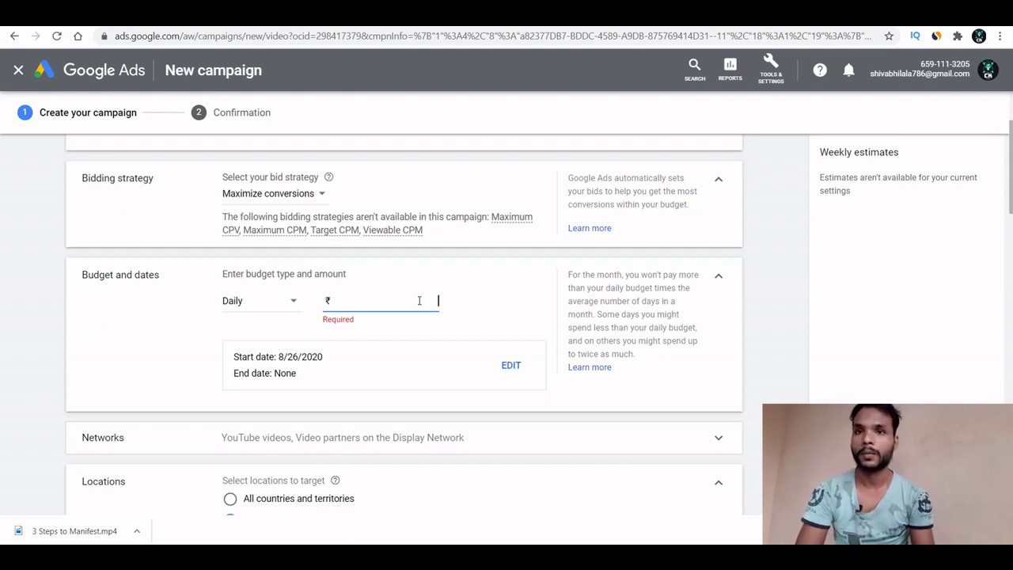
type("2000")
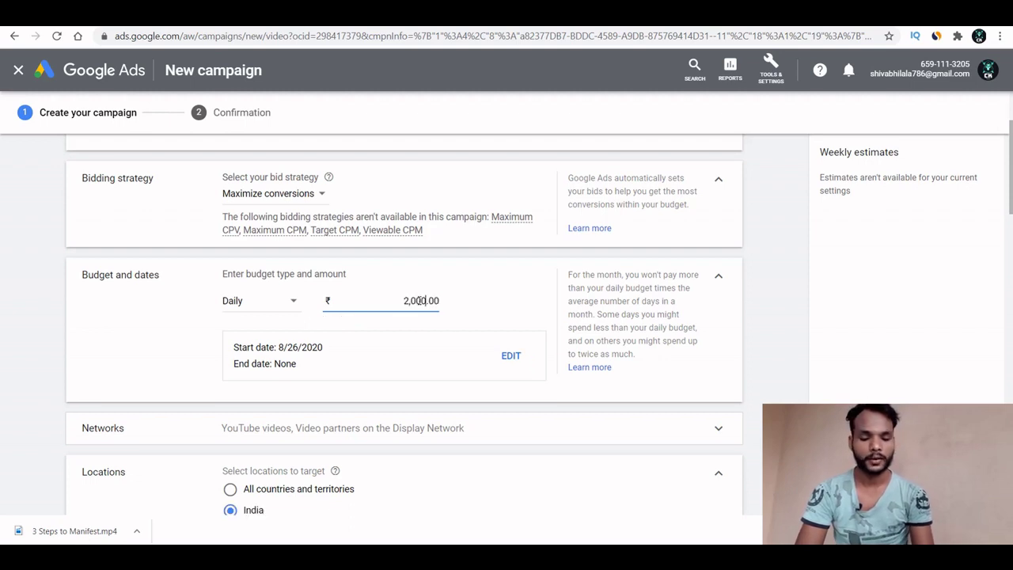
left_click(132, 361)
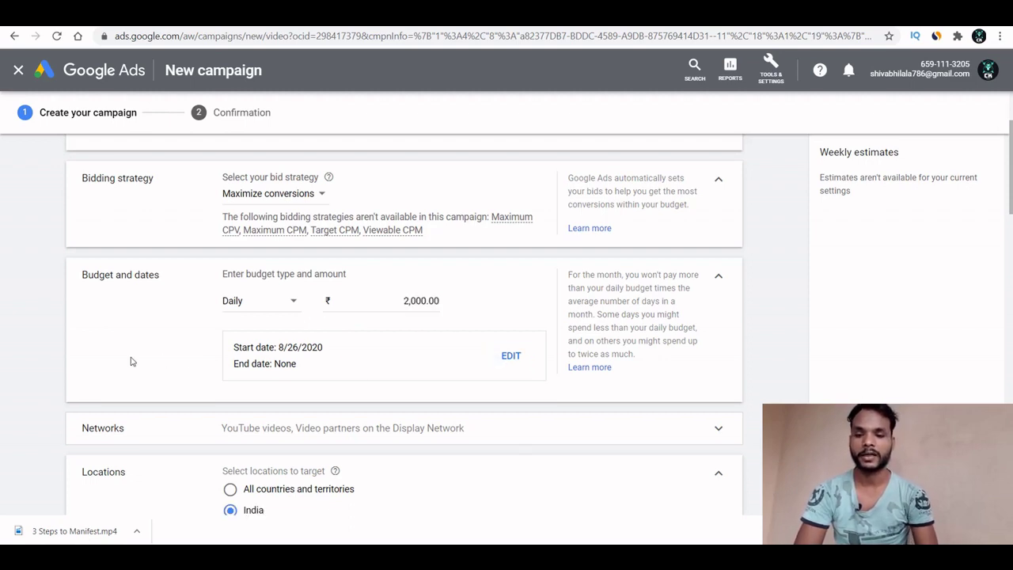
Set the campaign's end date to Aug 27, 2020
left_click(506, 356)
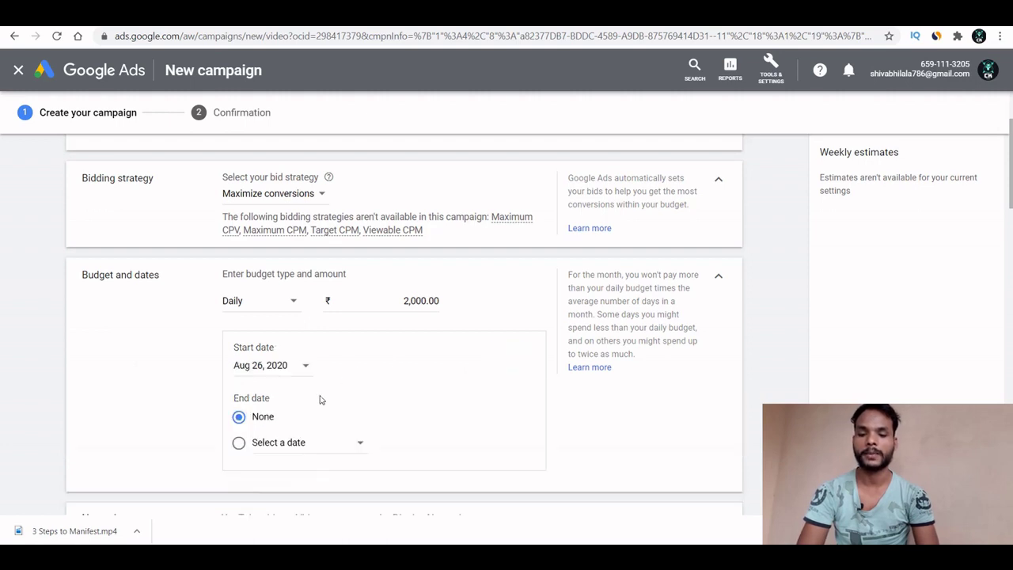
left_click(239, 444)
left_click(345, 447)
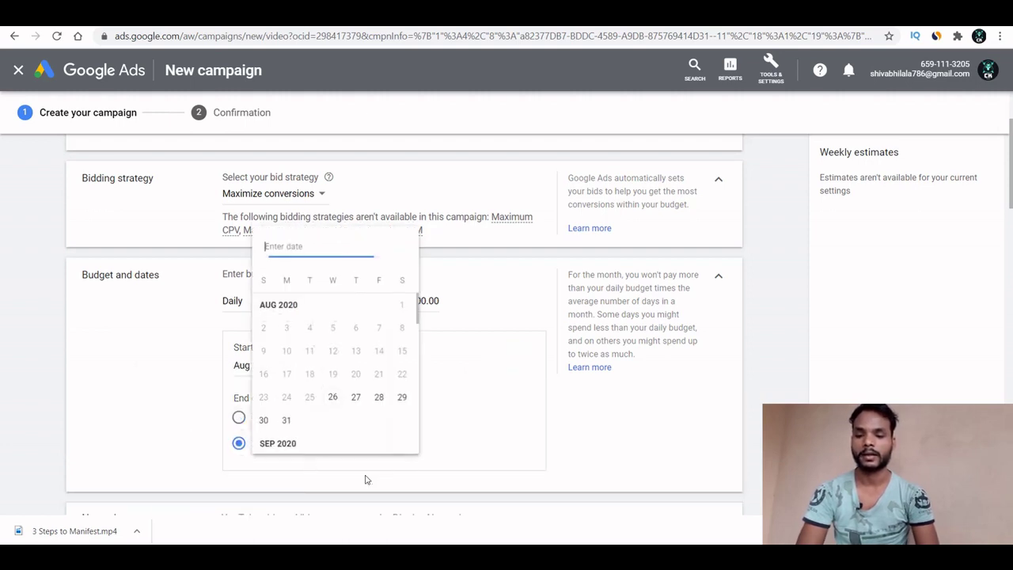
left_click(358, 397)
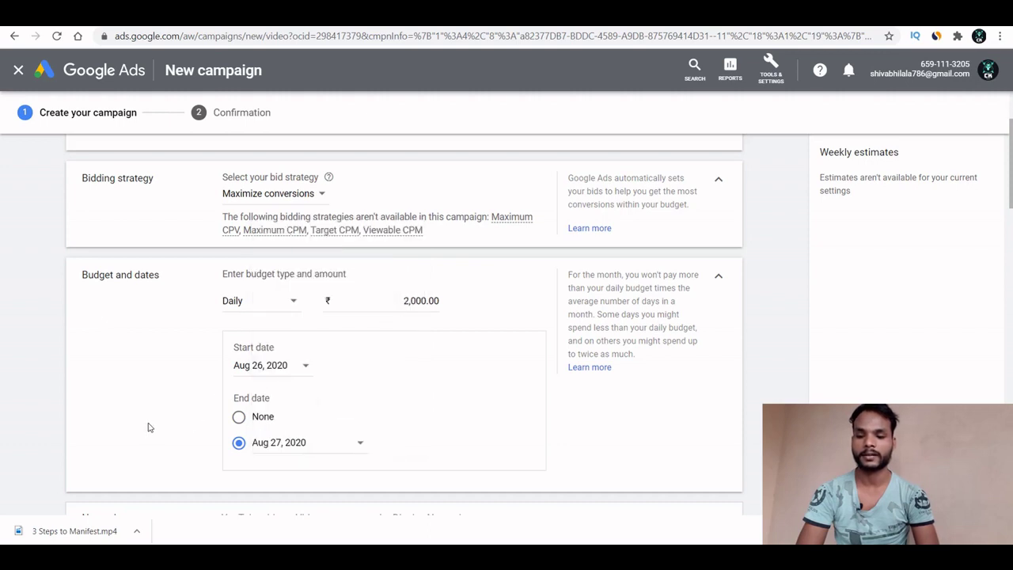
Switch location targeting from India to custom locations and target the United States and the United Kingdom
scroll(147, 427, "down", 4)
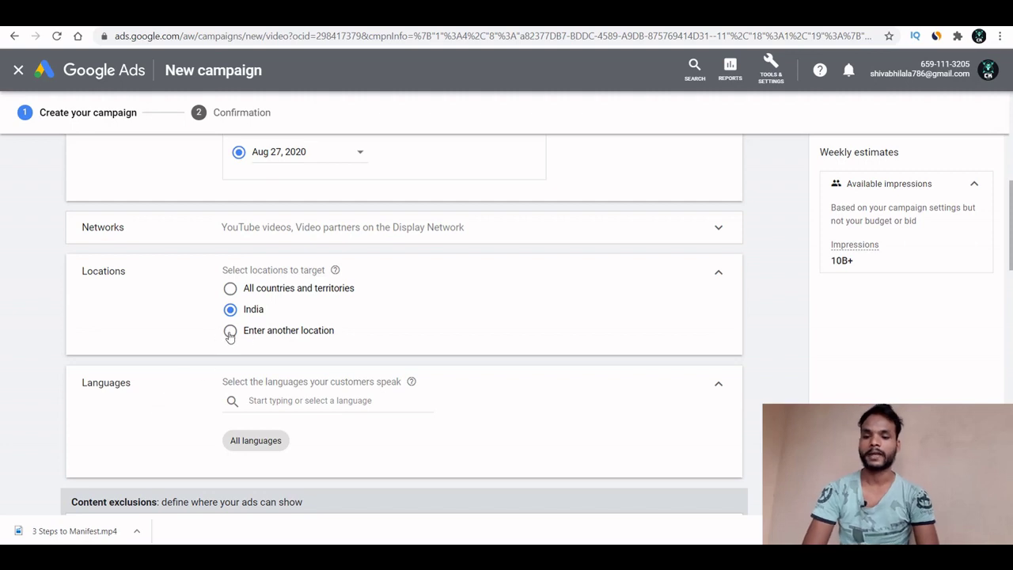
left_click(229, 332)
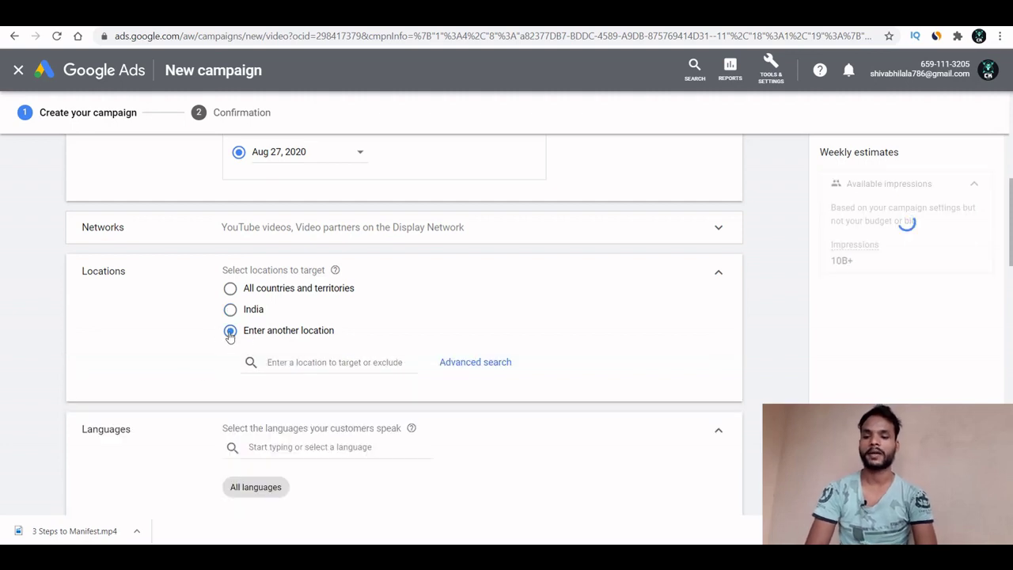
left_click(297, 361)
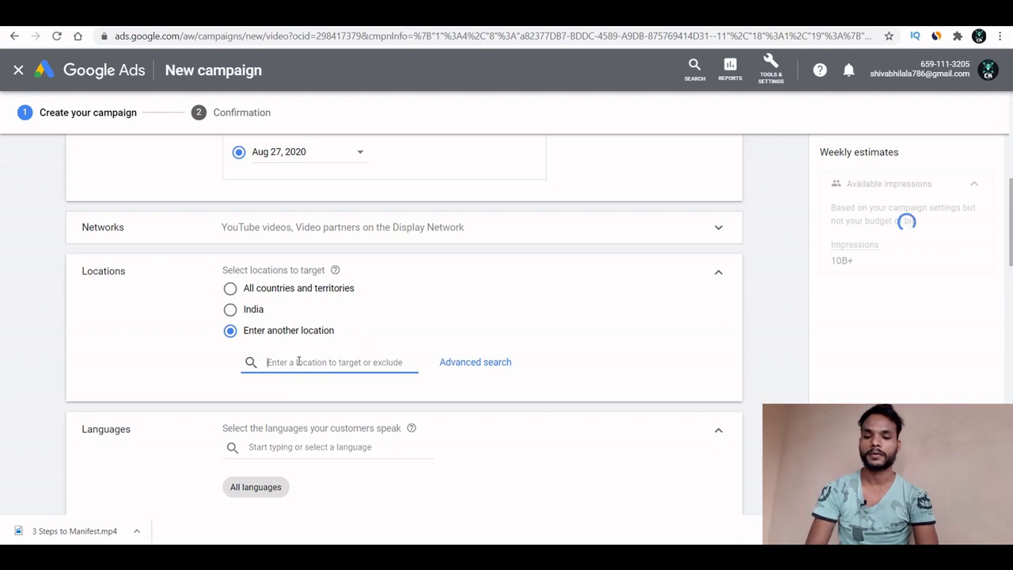
type("un")
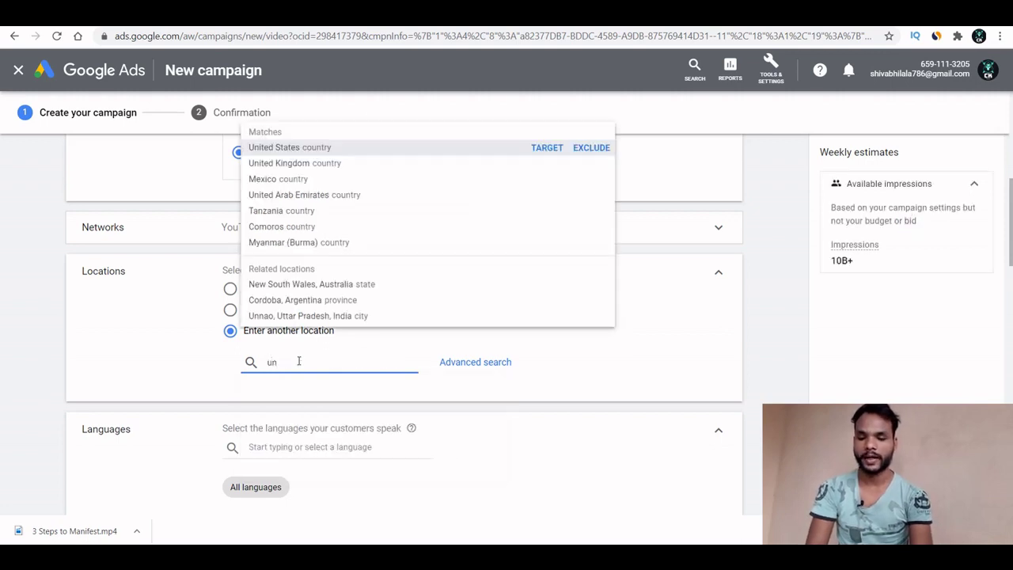
left_click(557, 149)
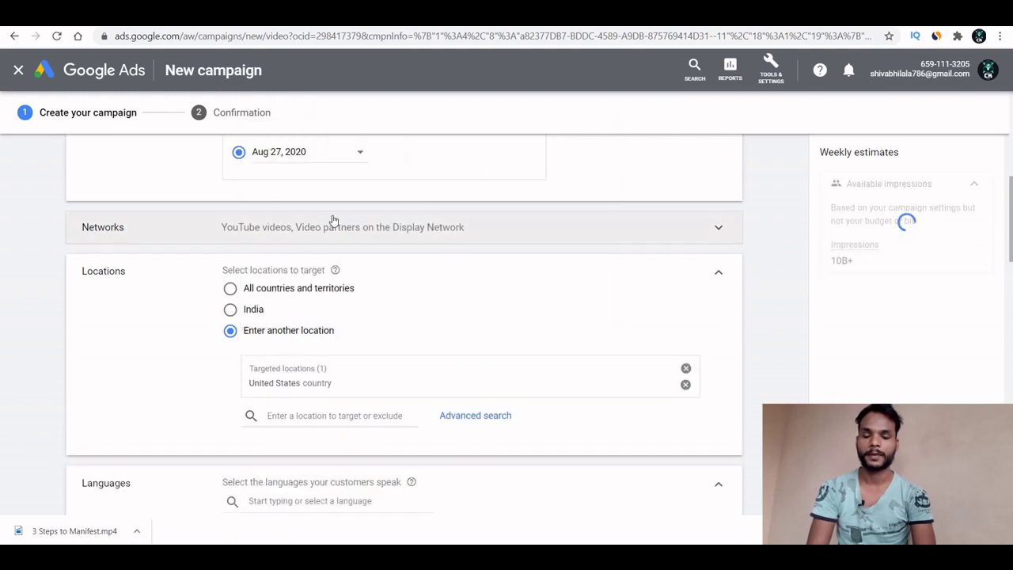
left_click(310, 417)
type("uni")
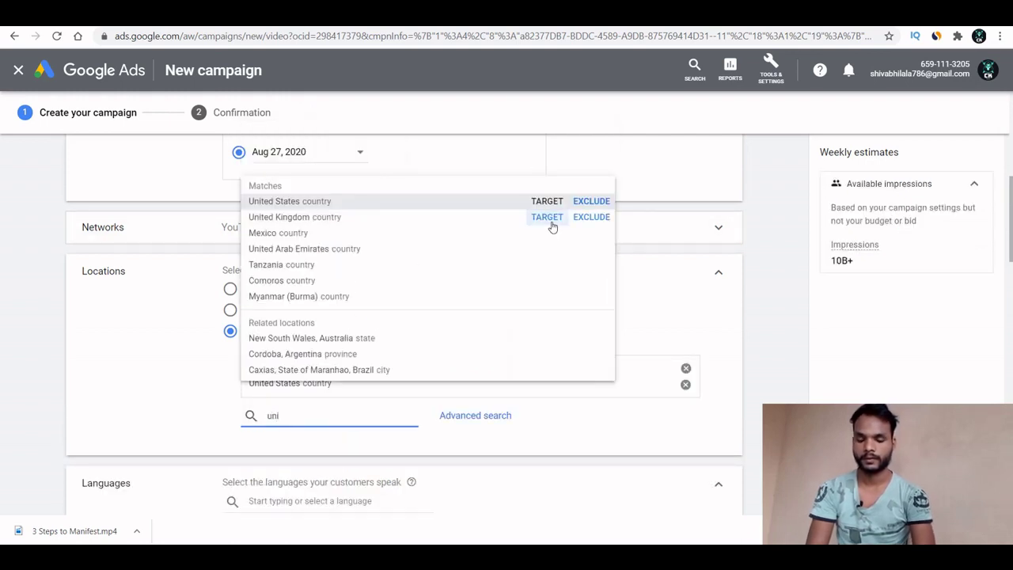
left_click(546, 220)
left_click(546, 220)
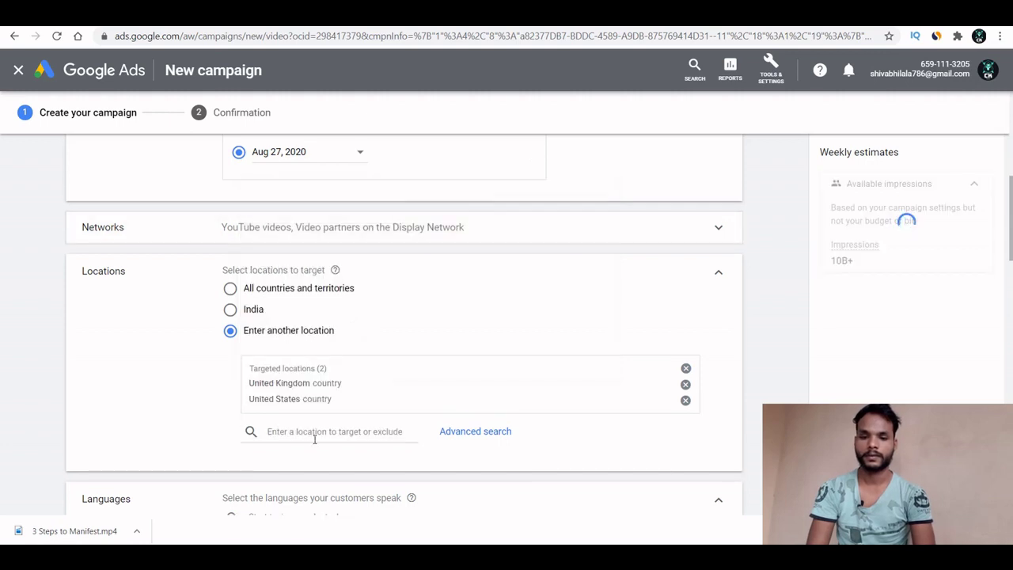
Add Canada and Australia to the campaign's targeted locations
left_click(287, 431)
type("canada")
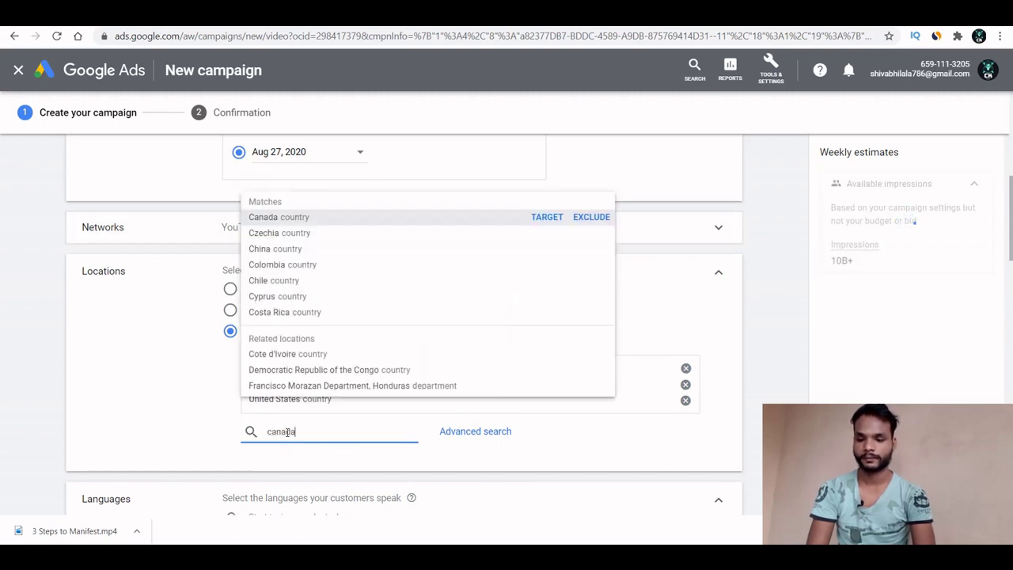
left_click(318, 222)
left_click(288, 447)
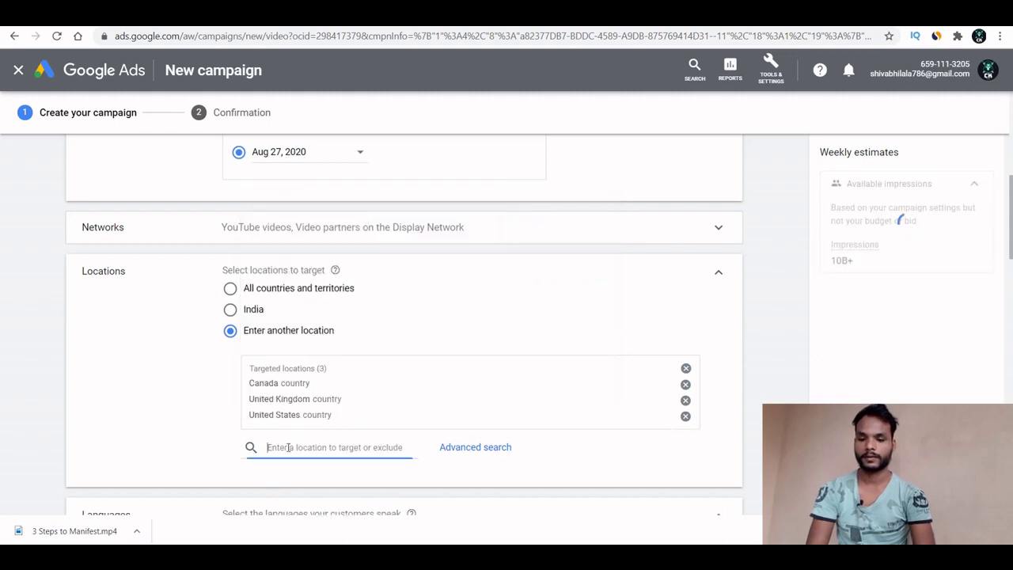
type("aus")
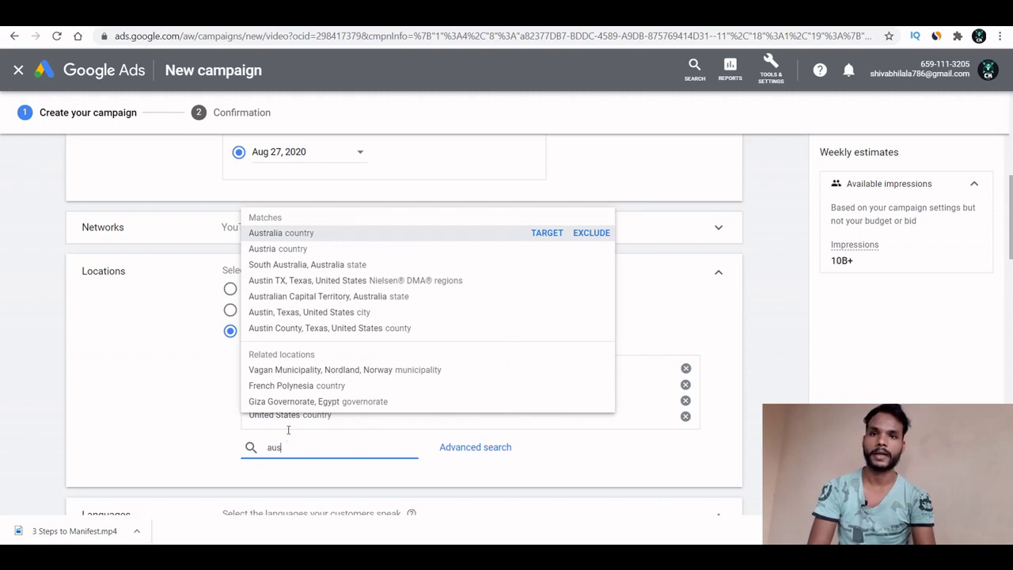
left_click(547, 232)
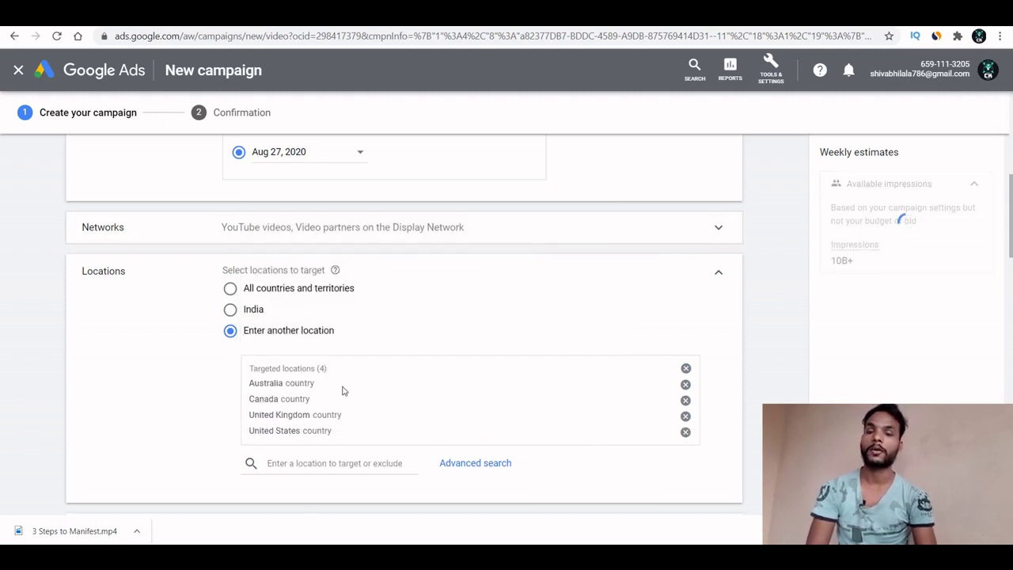
Add New Zealand to the campaign's targeted locations
left_click(289, 465)
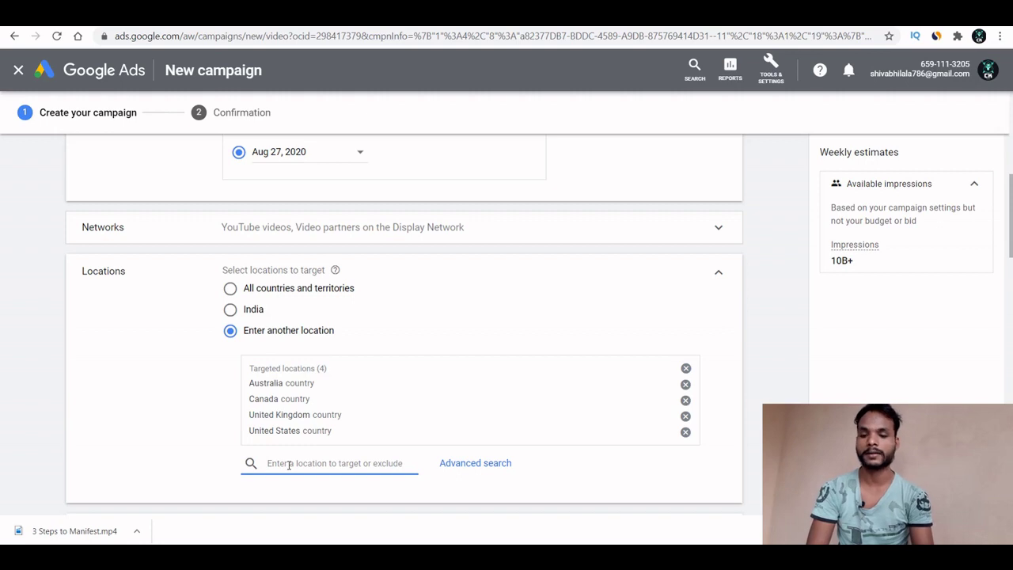
type("ne")
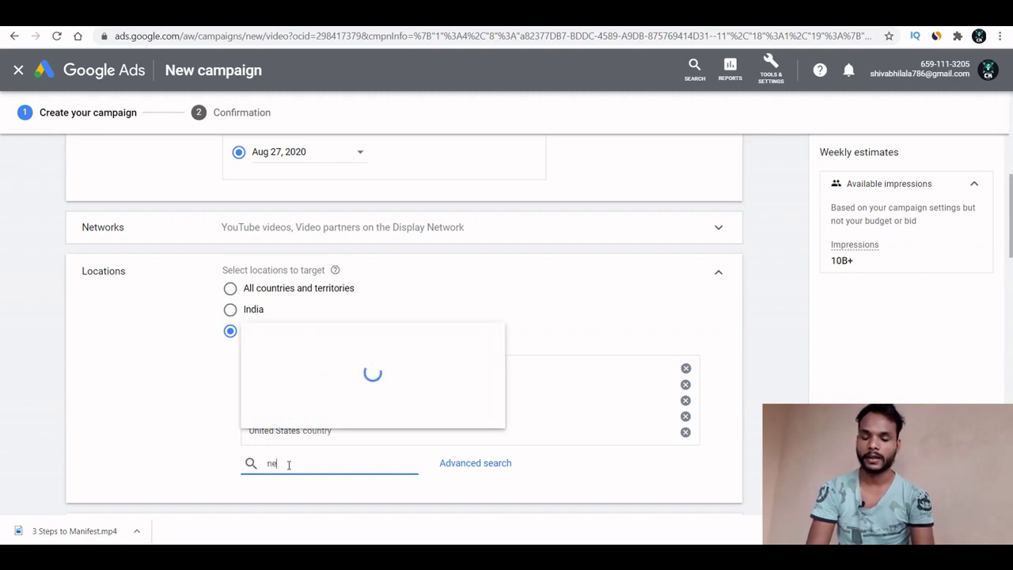
type("w zea")
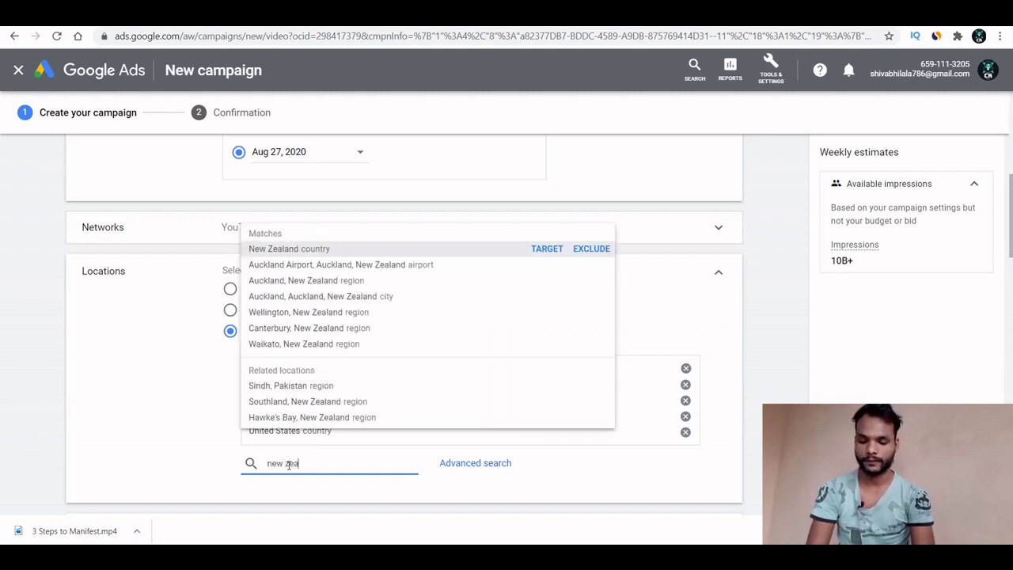
left_click(294, 252)
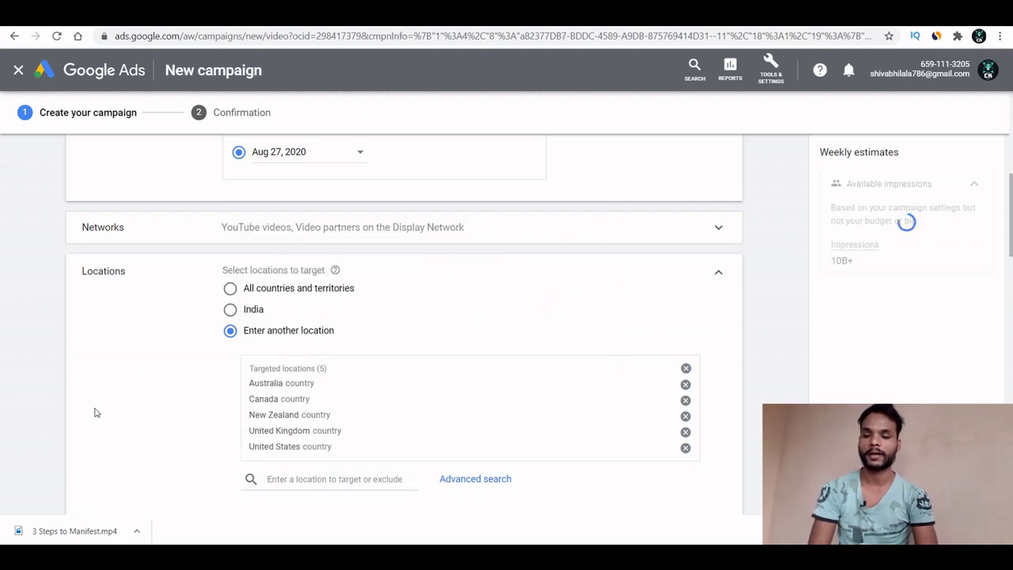
Set the campaign's customer language to English instead of all languages
scroll(95, 412, "down", 1)
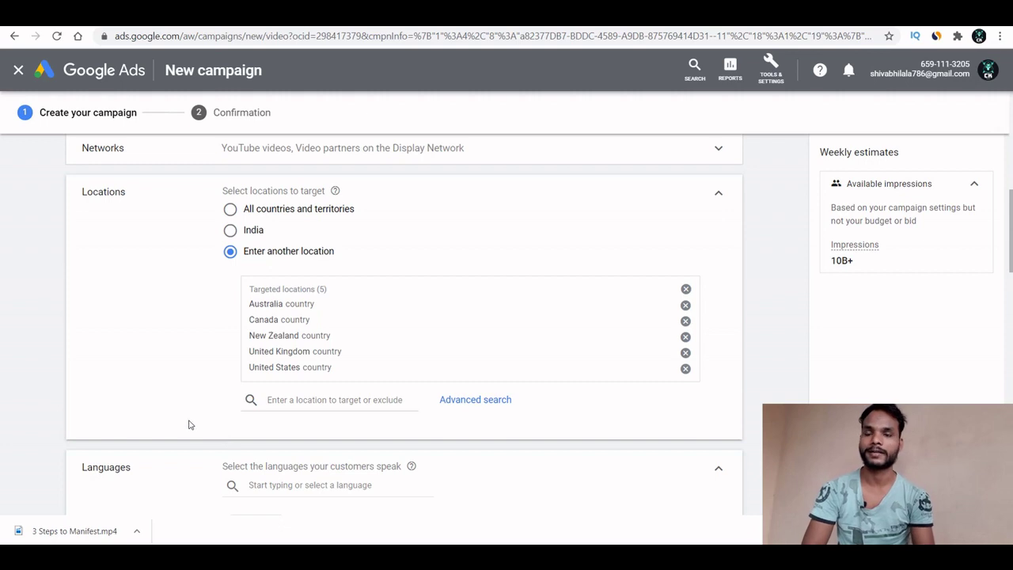
scroll(188, 425, "down", 1)
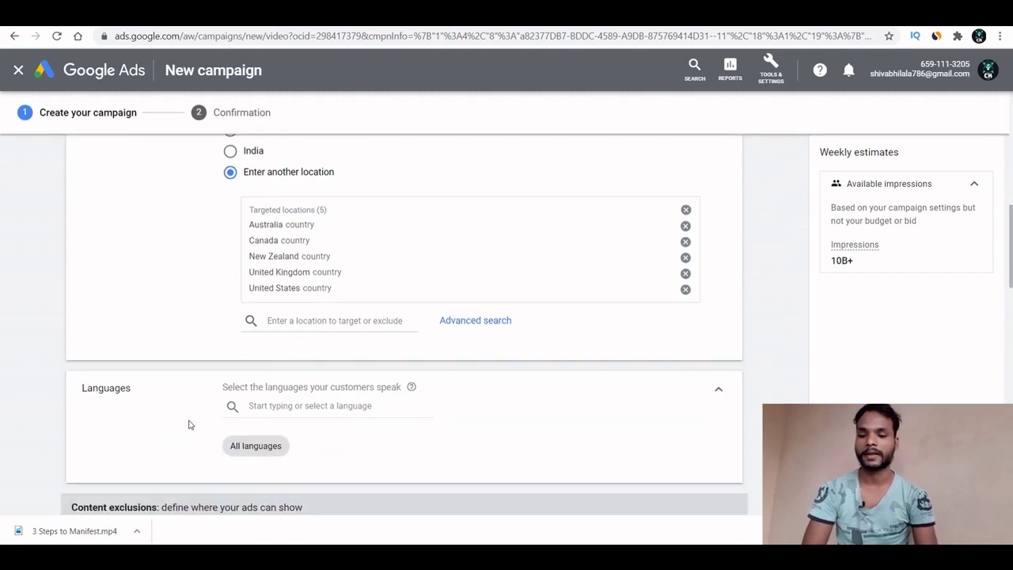
left_click(316, 407)
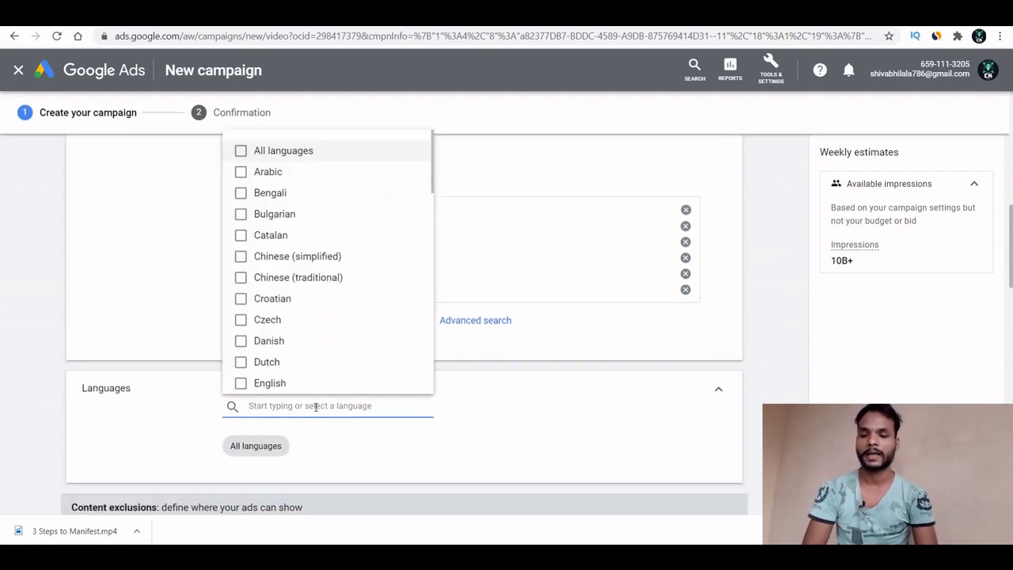
left_click(241, 383)
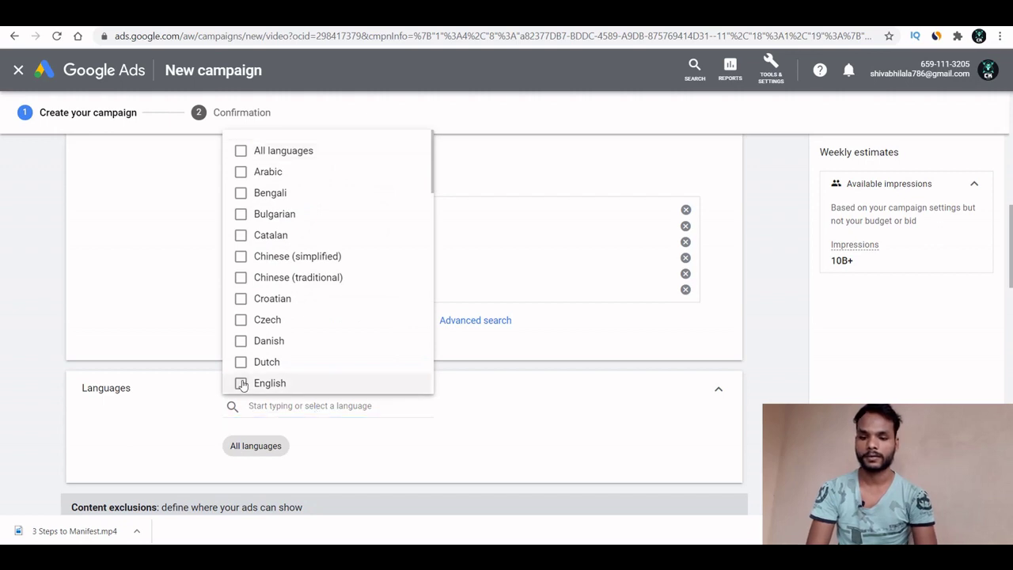
left_click(135, 356)
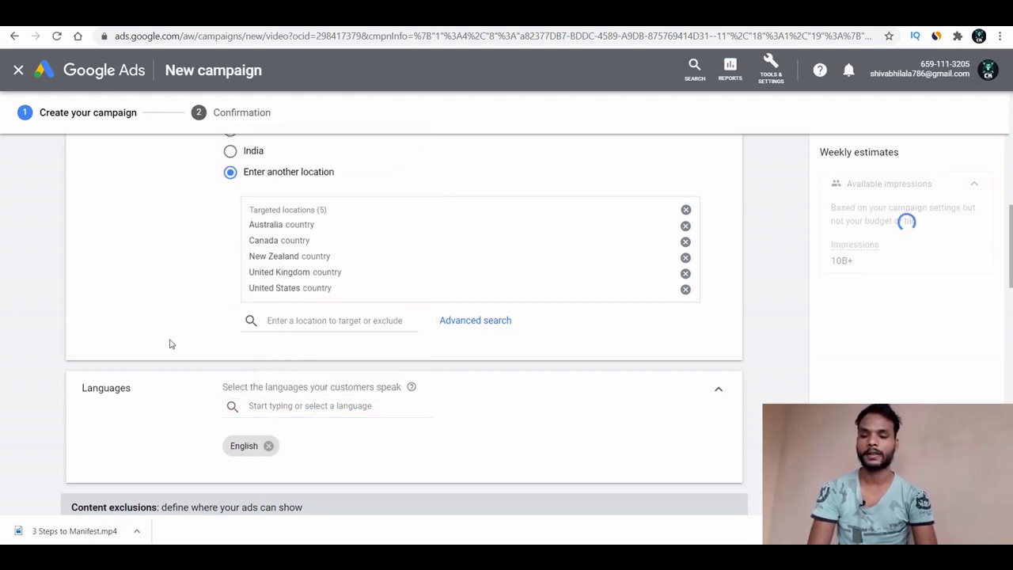
Rename the ad group as "Over 1"
scroll(143, 332, "up", 2)
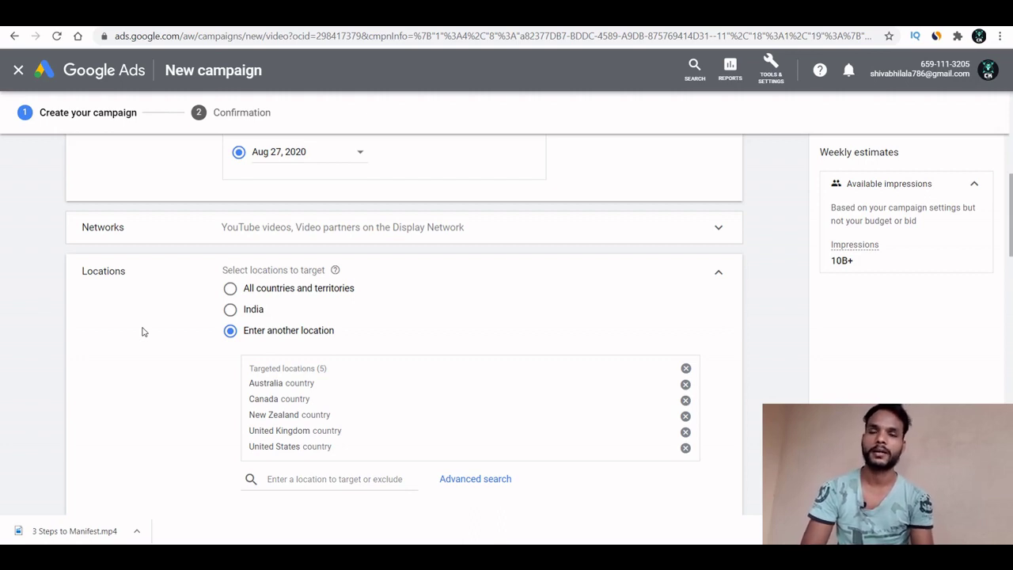
scroll(143, 332, "down", 4)
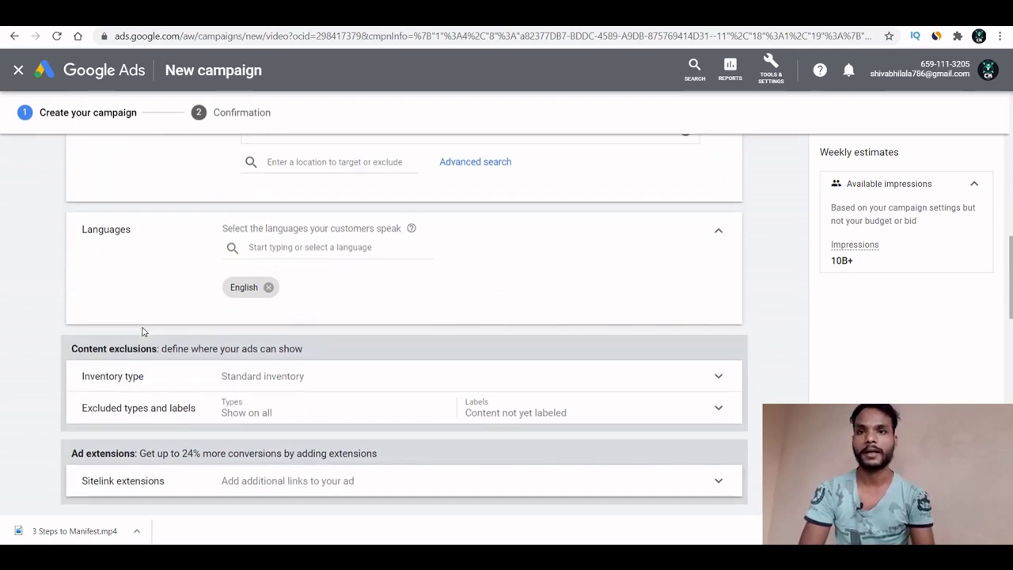
scroll(144, 332, "down", 2)
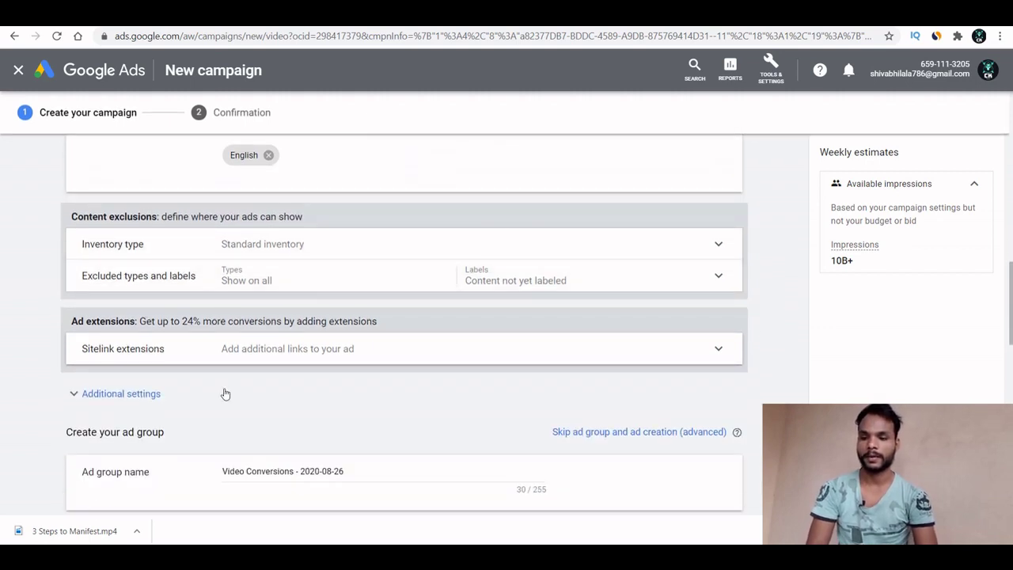
scroll(224, 391, "down", 1)
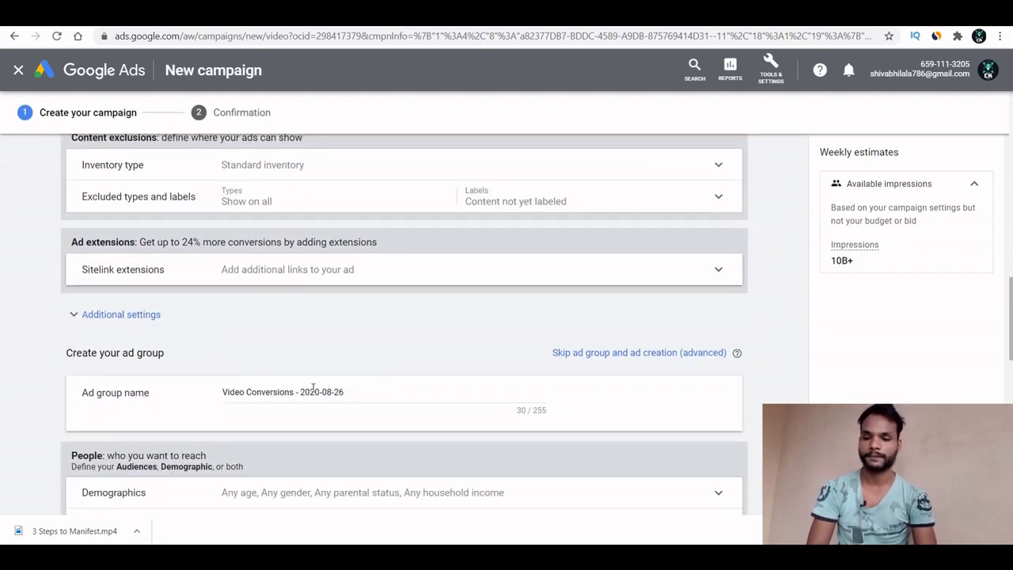
triple_click(312, 389)
key("BackSpace")
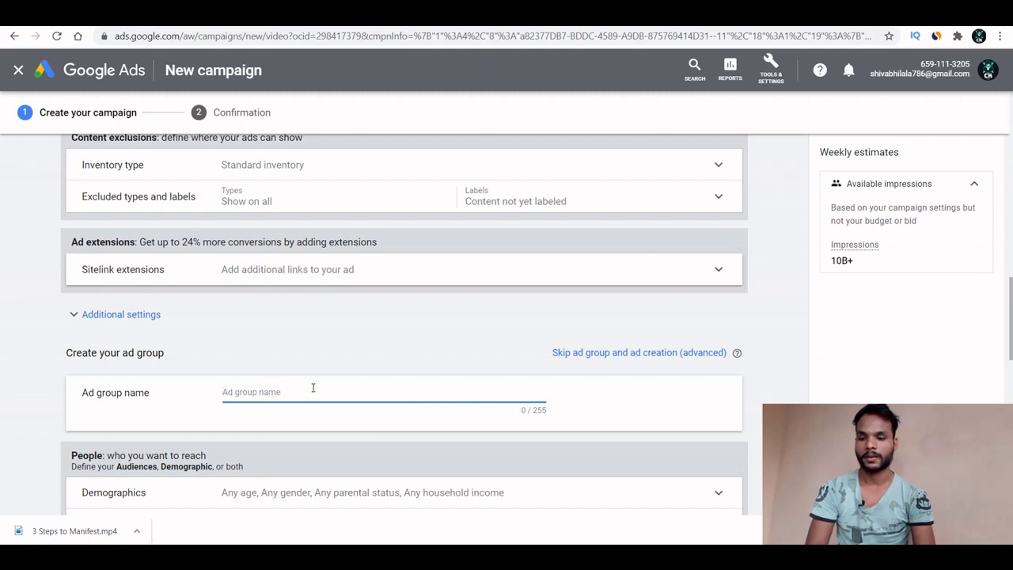
type("Ove")
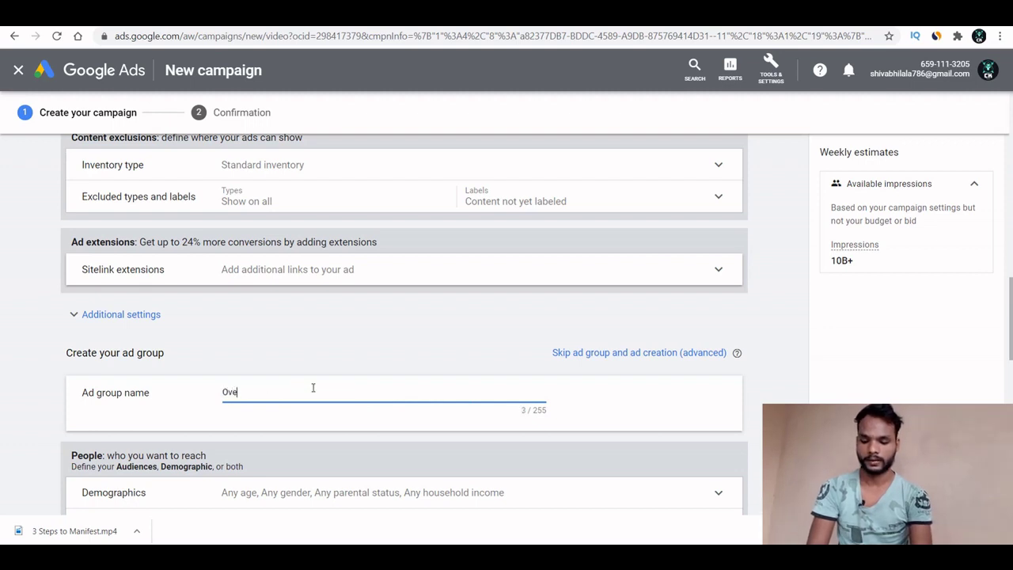
type("r 1")
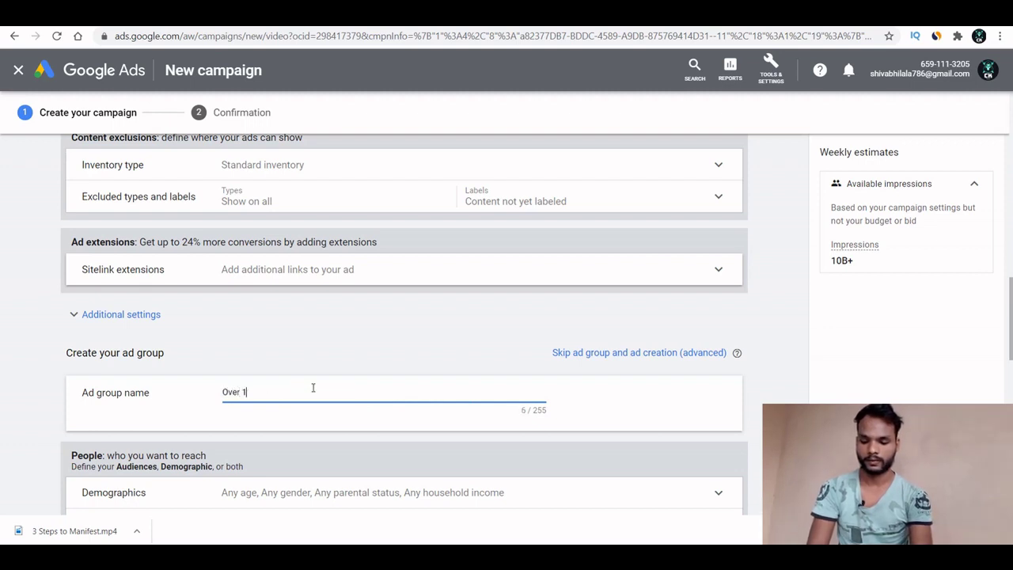
left_click(41, 412)
Exclude the 18 - 24 age group from the ad group's demographic targeting
scroll(39, 412, "down", 3)
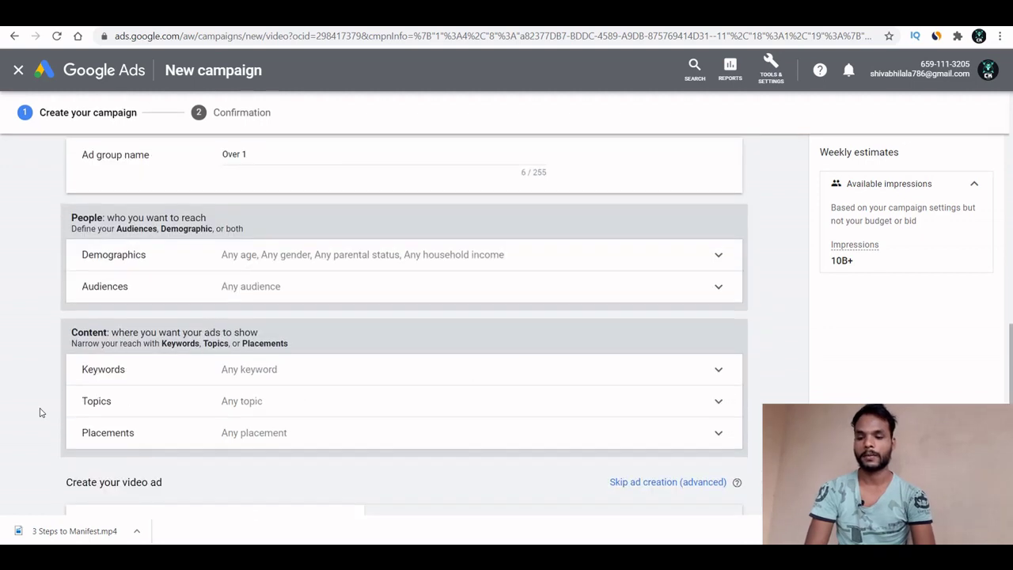
left_click(330, 260)
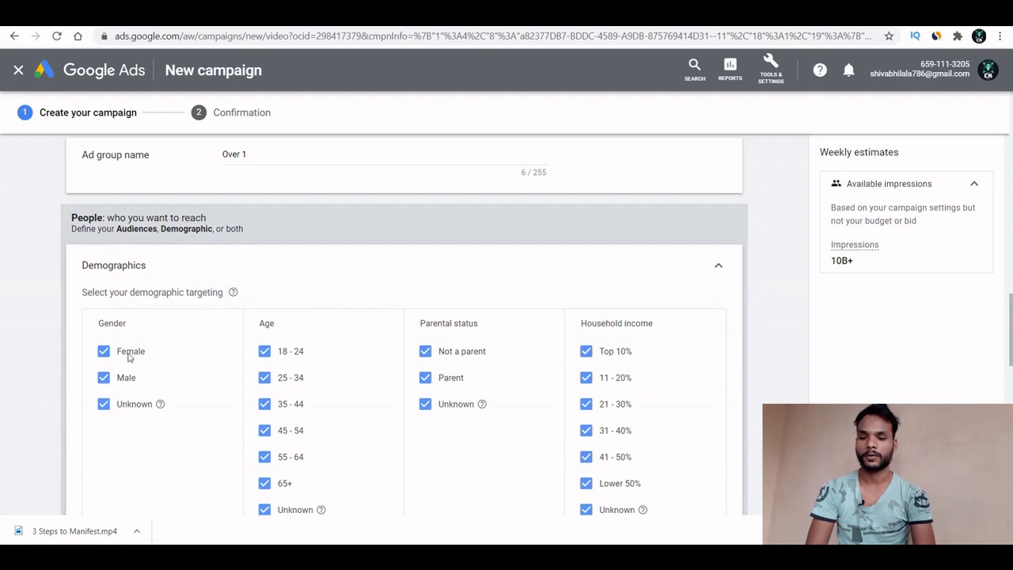
left_click(264, 351)
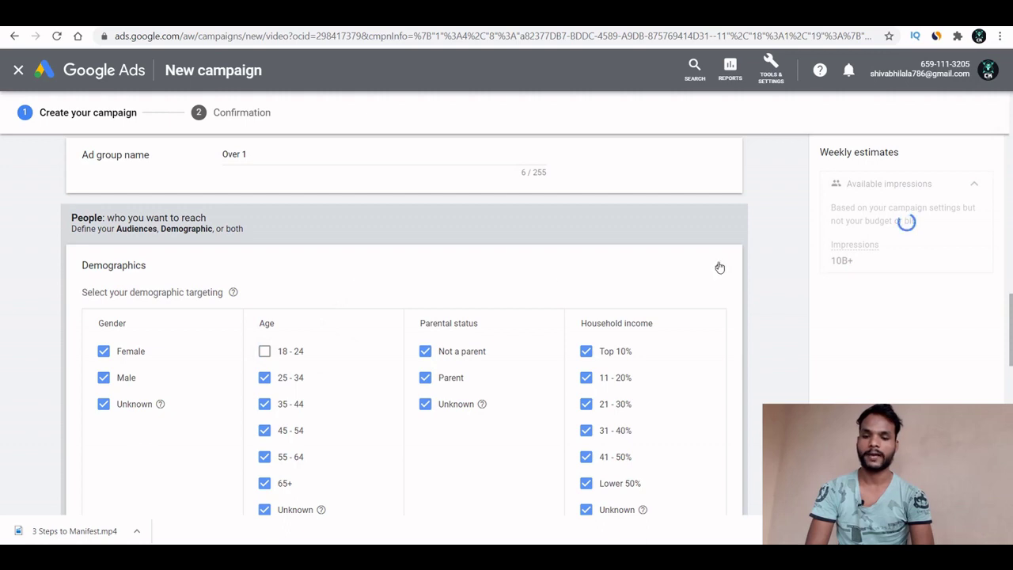
left_click(719, 267)
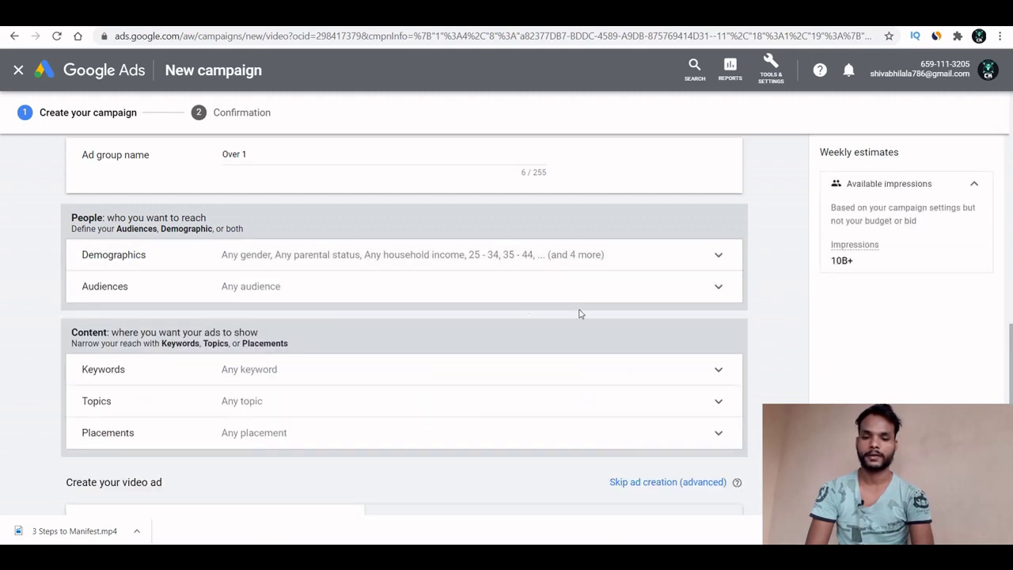
left_click(433, 296)
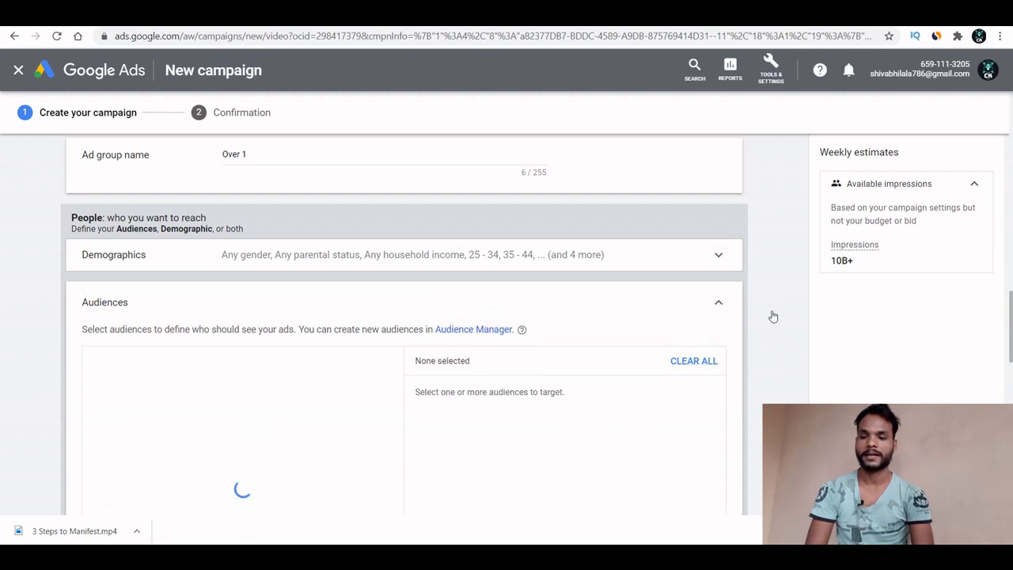
left_click(780, 366)
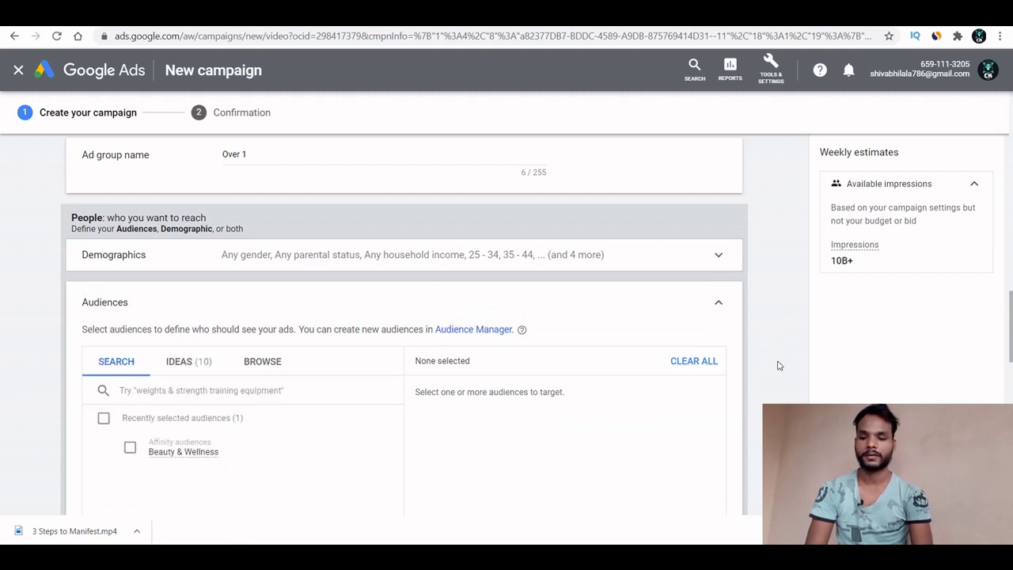
left_click(720, 304)
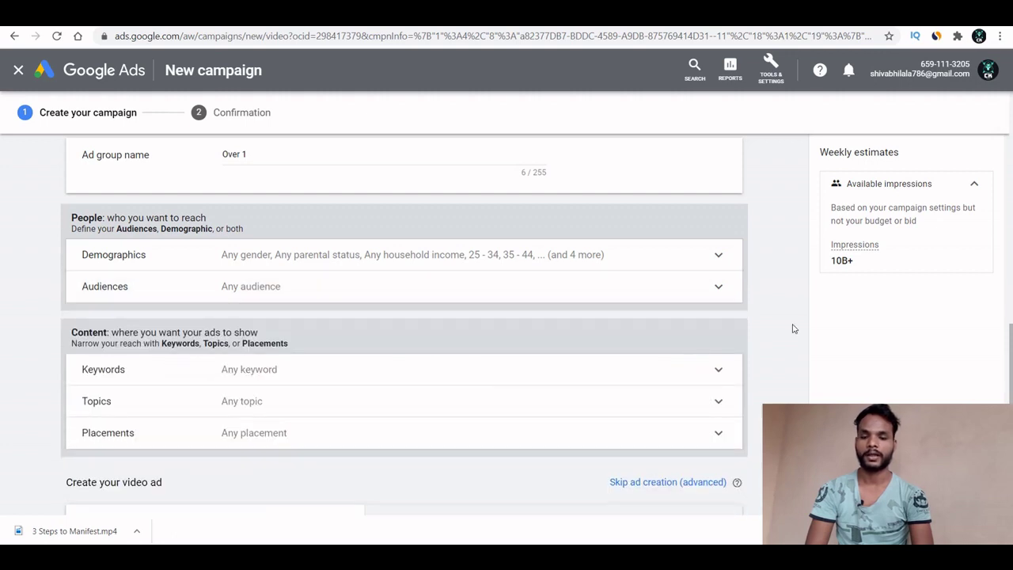
Add "Manifestation" as the first targeting keyword, correcting its spelling with the Grammarly suggestion
scroll(792, 328, "down", 1)
scroll(792, 328, "down", 2)
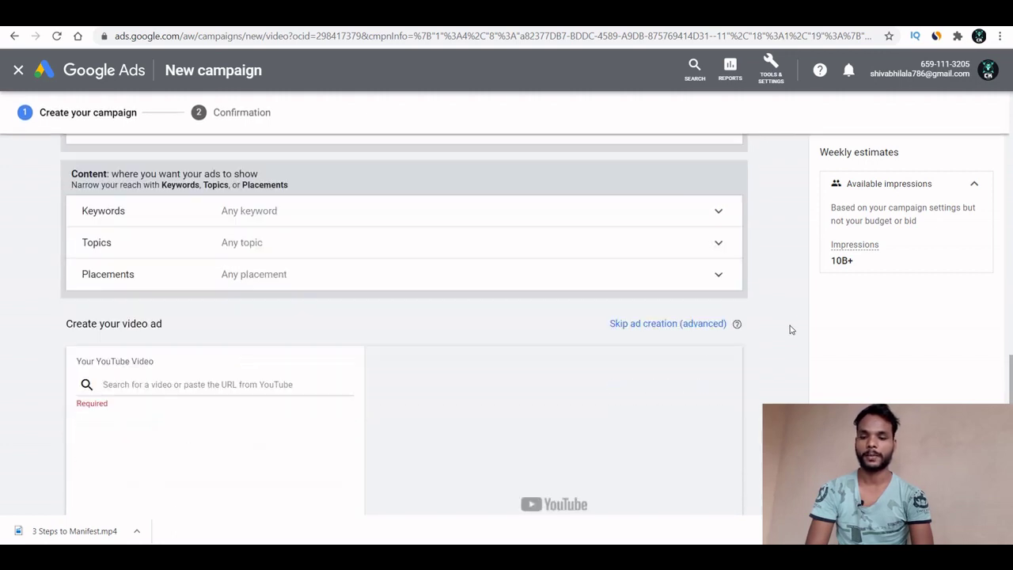
left_click(307, 219)
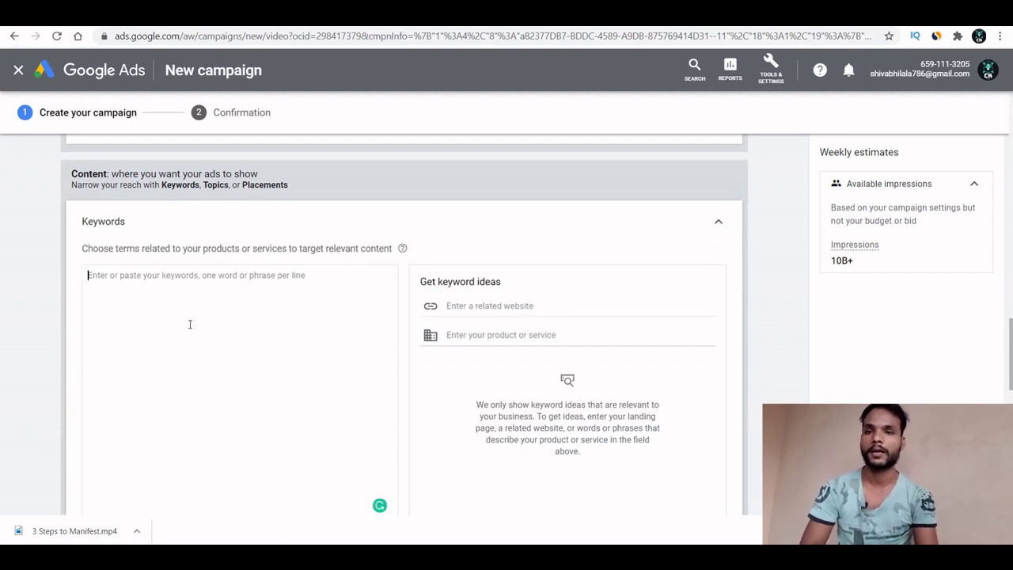
type("Manife")
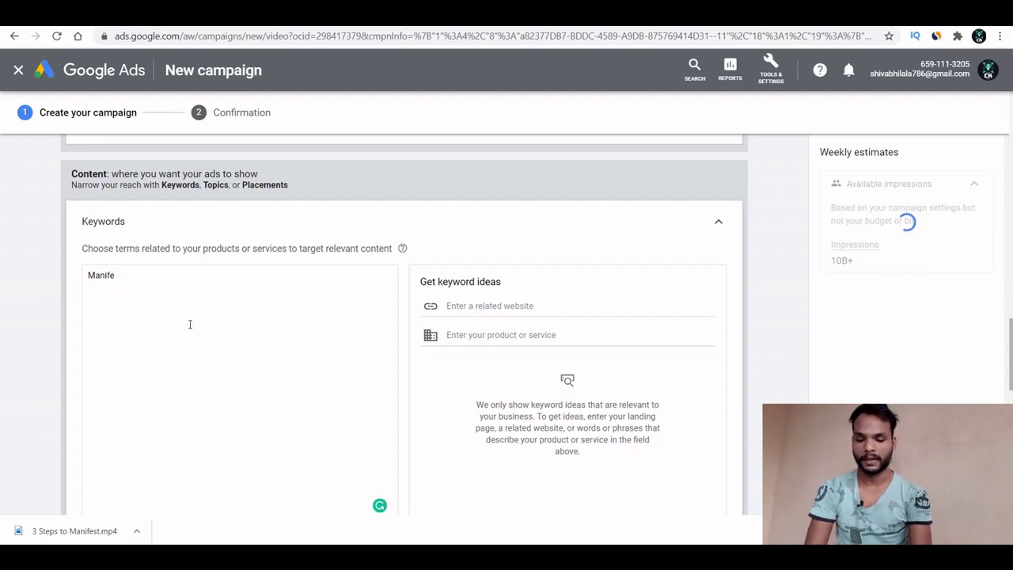
type("satat")
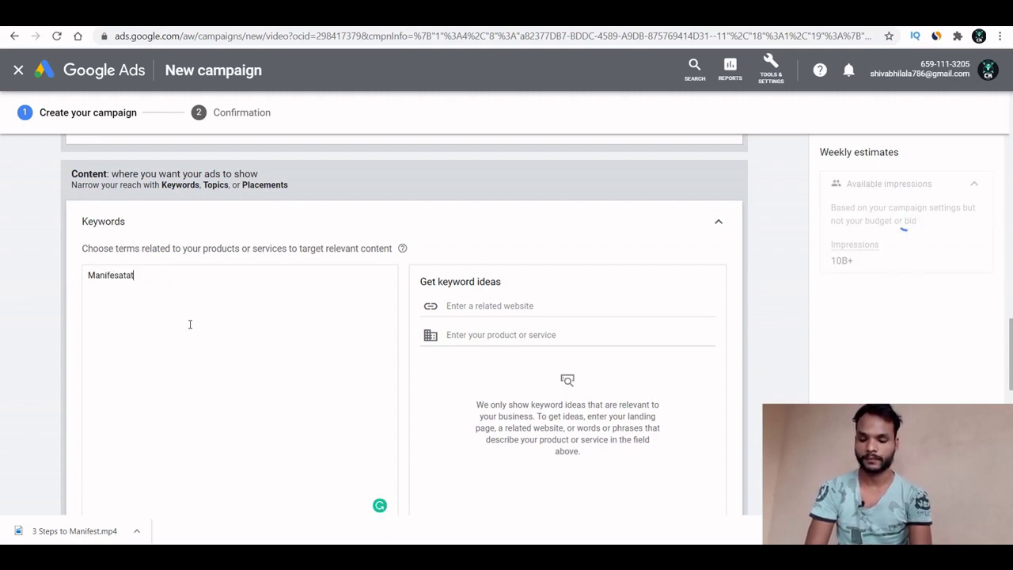
type("ion")
key("Return")
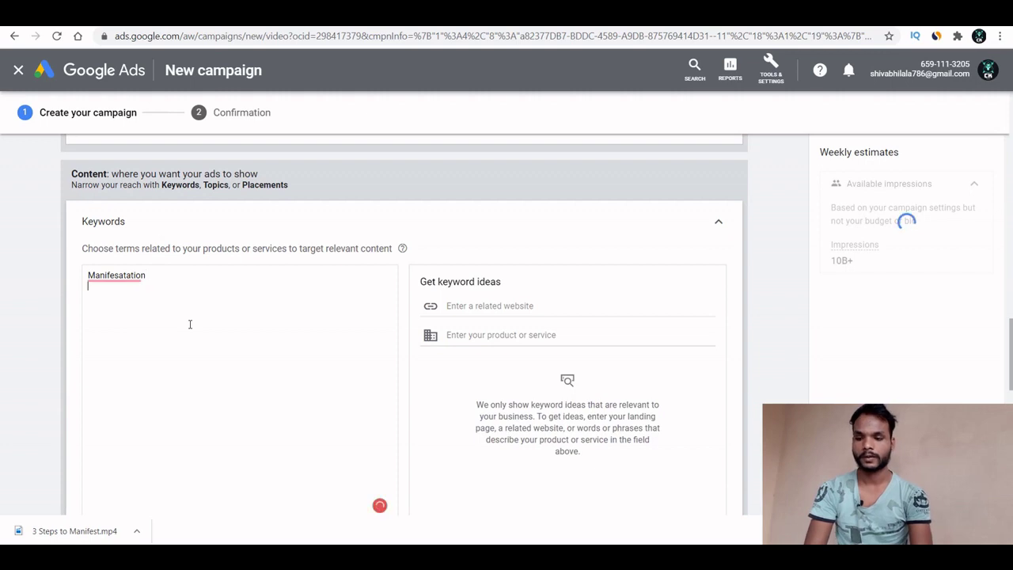
left_click(127, 279)
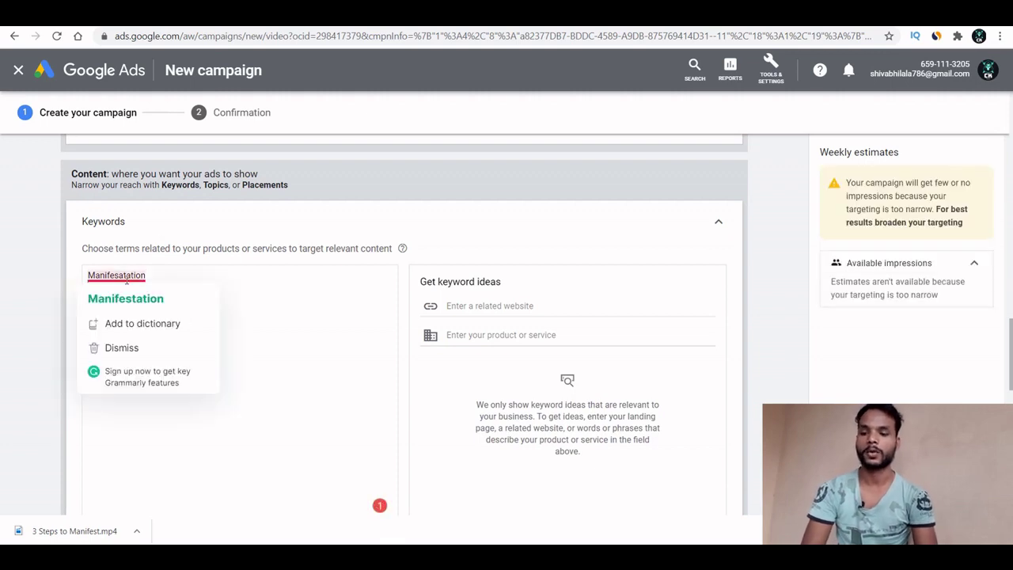
left_click(140, 299)
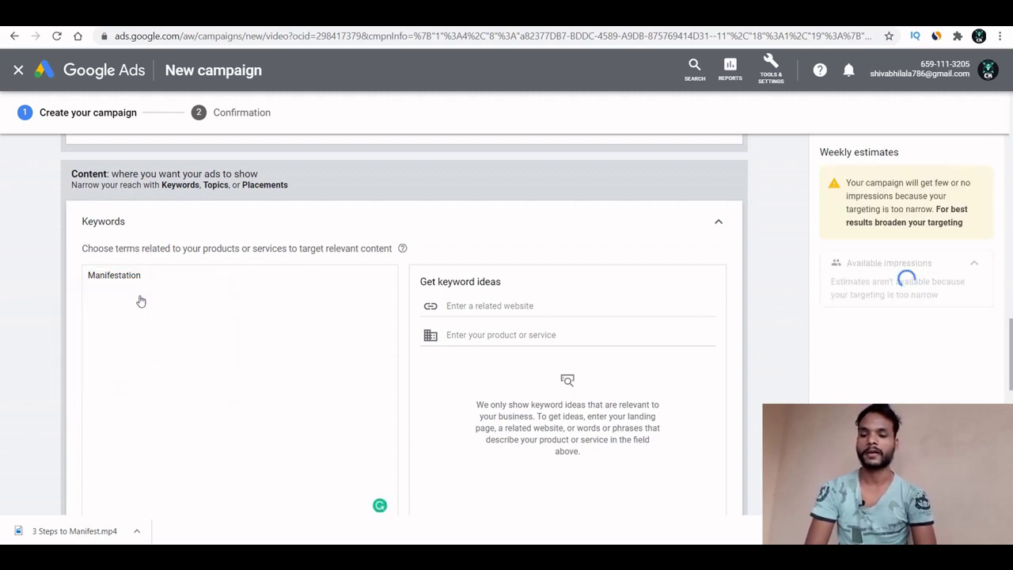
Add "Manifest Money" as the second targeting keyword on its own line
left_click(140, 296)
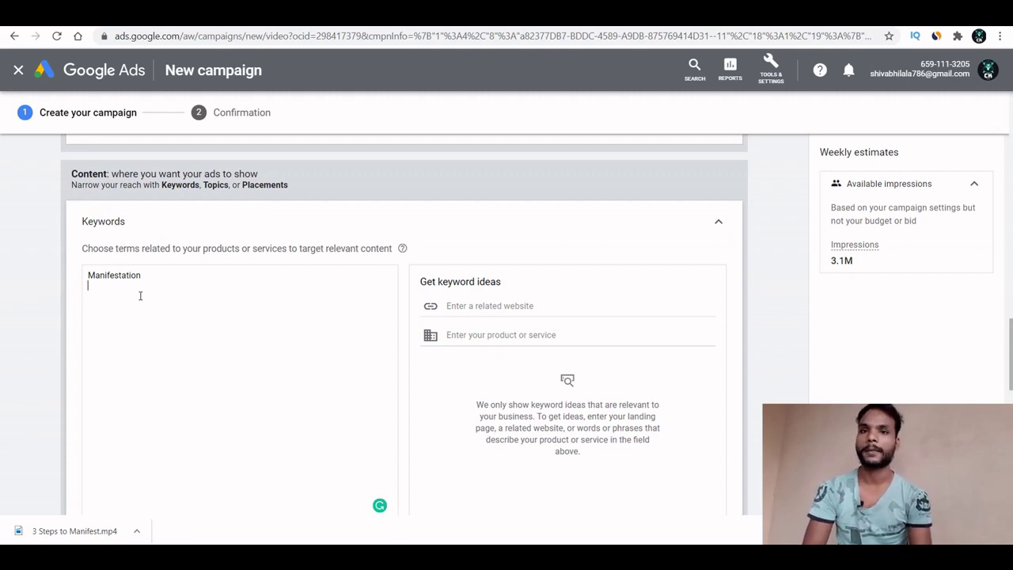
type("Manif")
type("est Money")
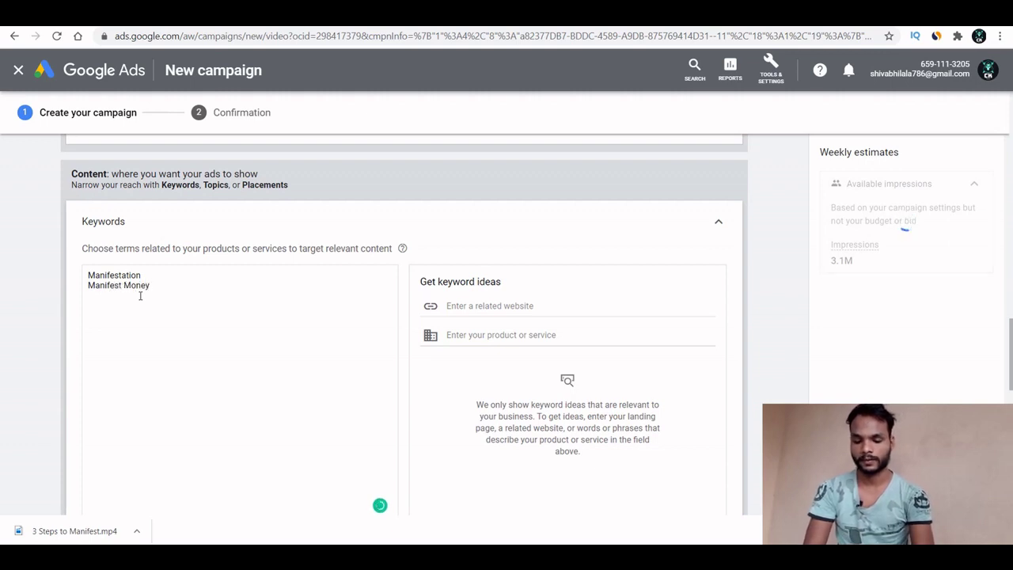
key("Return")
Add the keyword "Reprogram Subconscious Mind", correcting the misspelled second word with the Grammarly suggestion
type("Re")
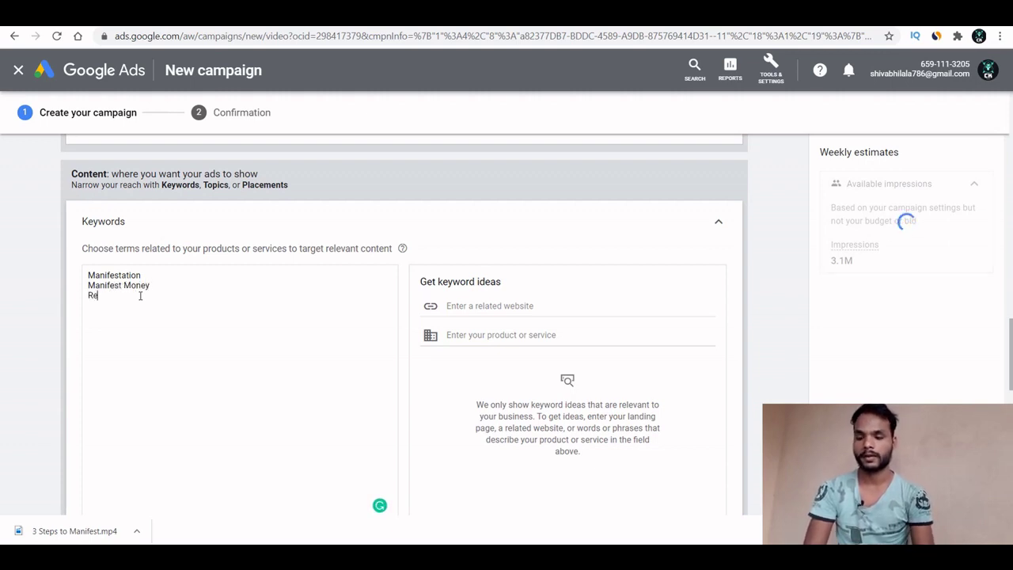
type("progr")
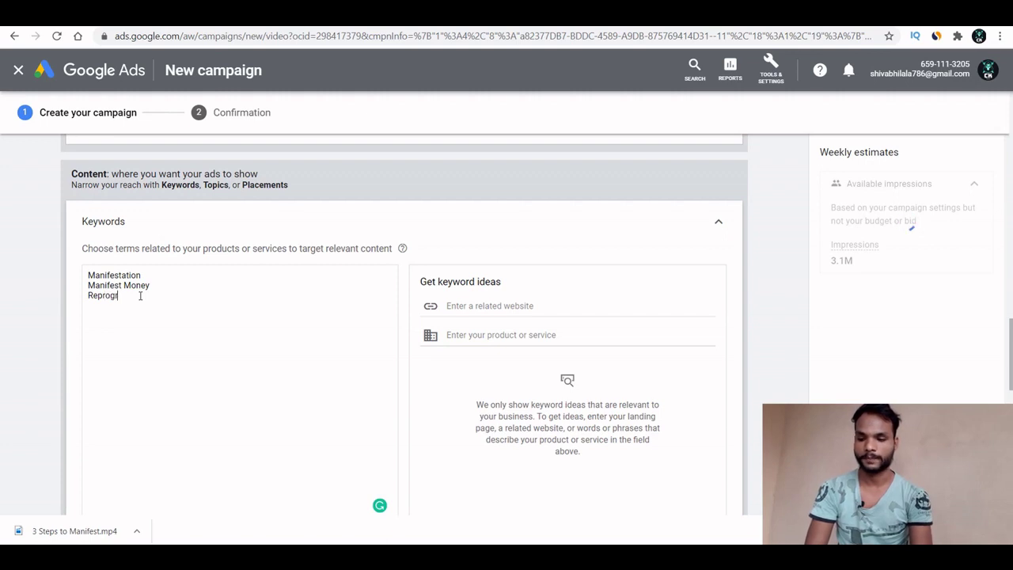
type("am S")
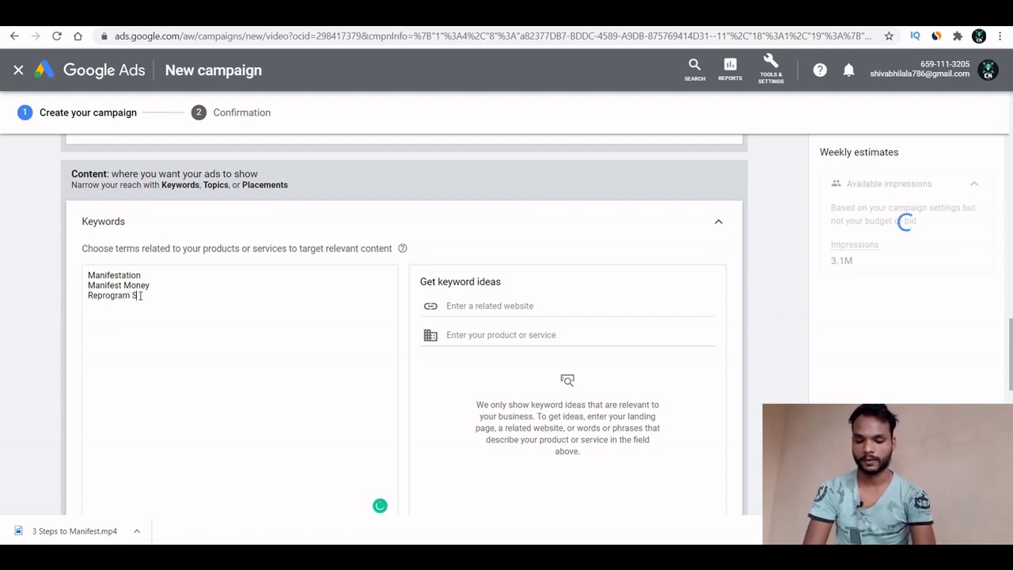
type("ubconc")
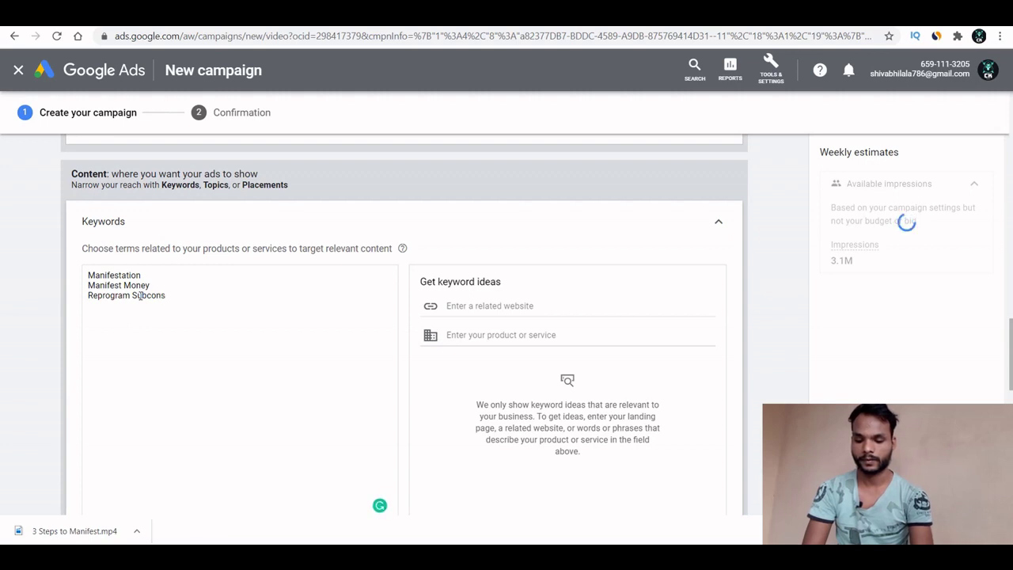
type("cious")
key("BackSpace")
key("BackSpace")
key("BackSpace")
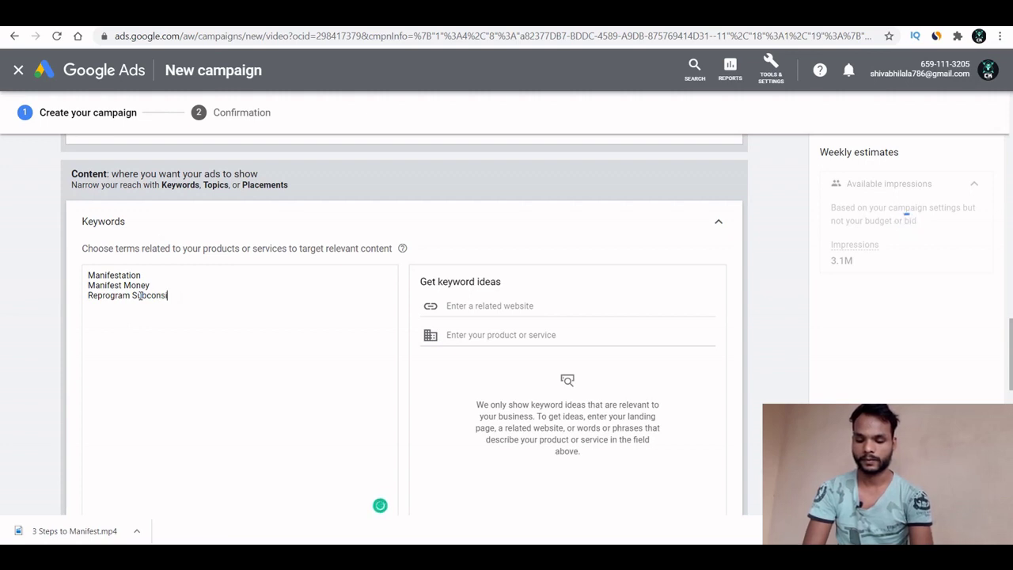
key("BackSpace")
type("cious")
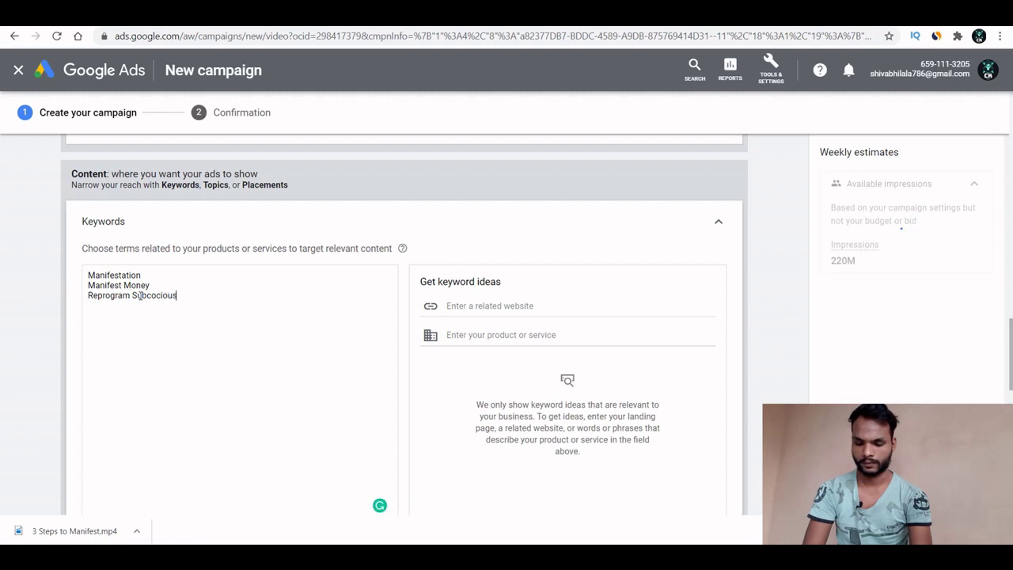
type(" Mind")
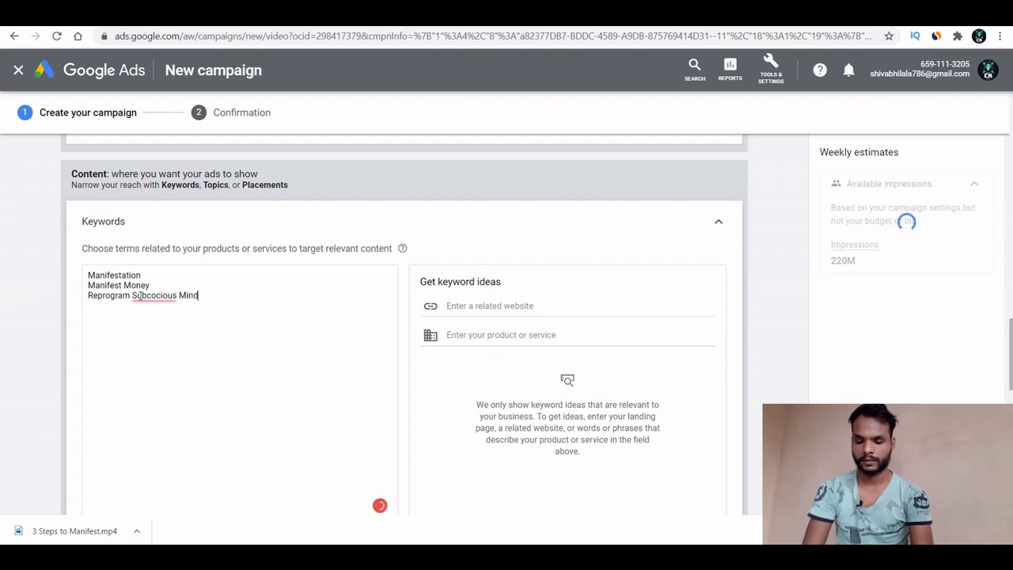
mouse_move(143, 295)
left_click(206, 323)
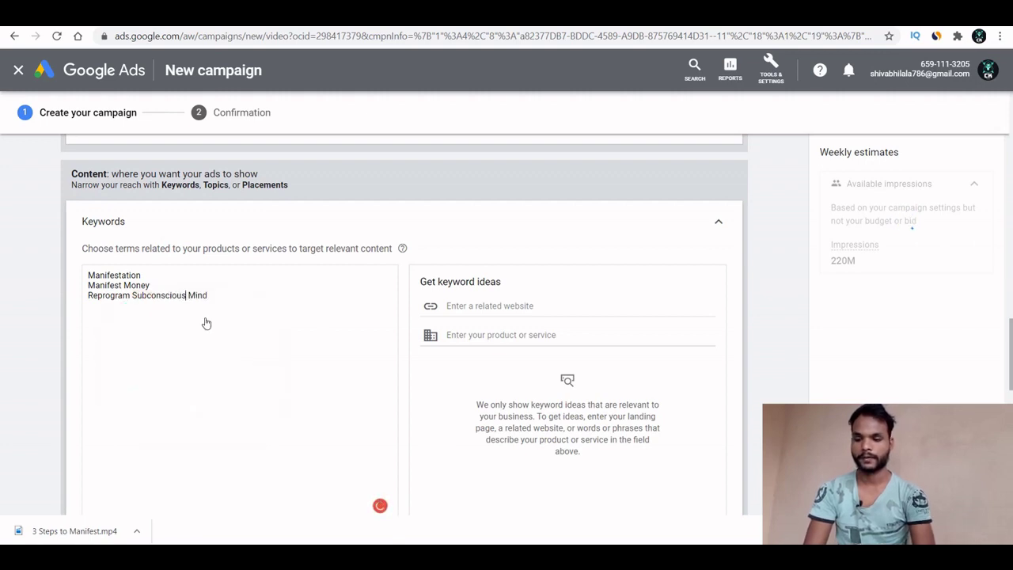
left_click(245, 296)
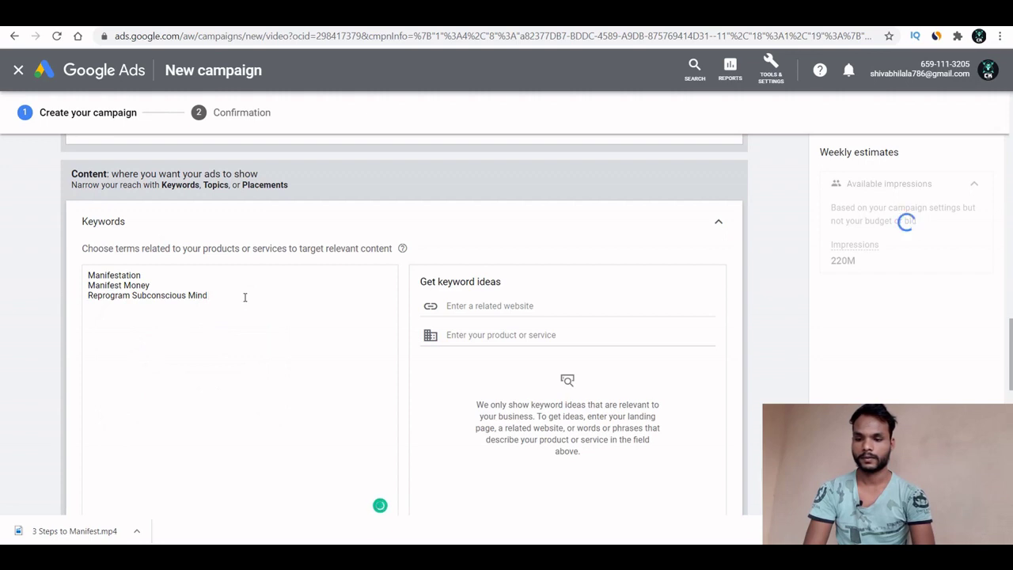
key("Return")
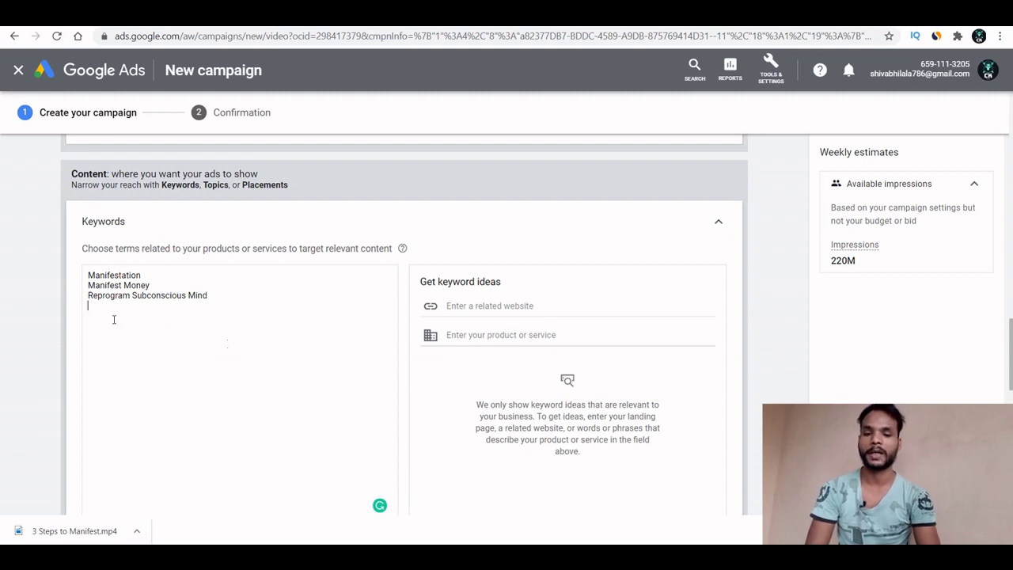
Add the keyword "How To Manifest Dream Life" as the fourth entry, correcting the spelling of "Dream" with the Grammarly suggestion
double_click(841, 262)
left_click(178, 377)
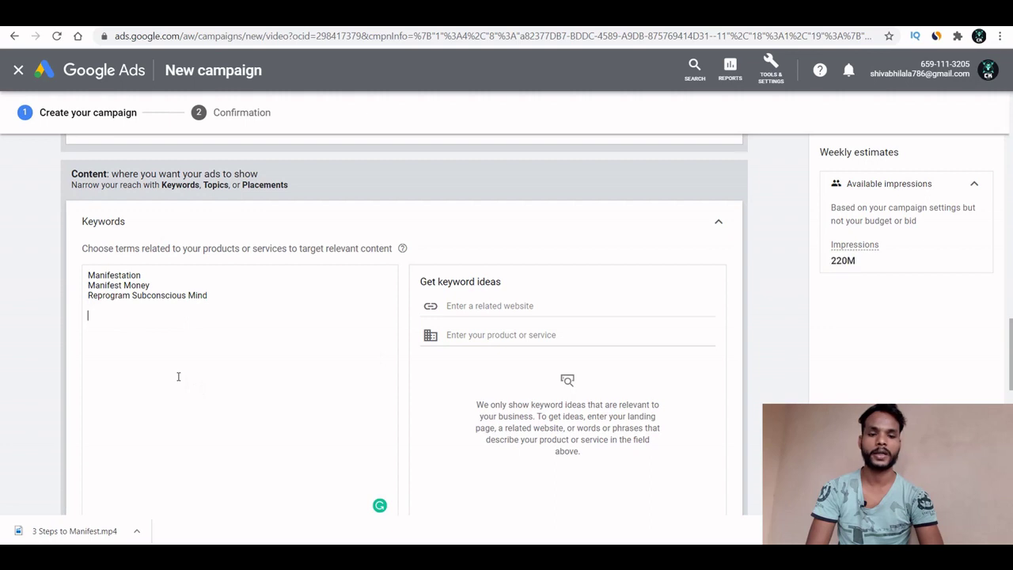
key("Return")
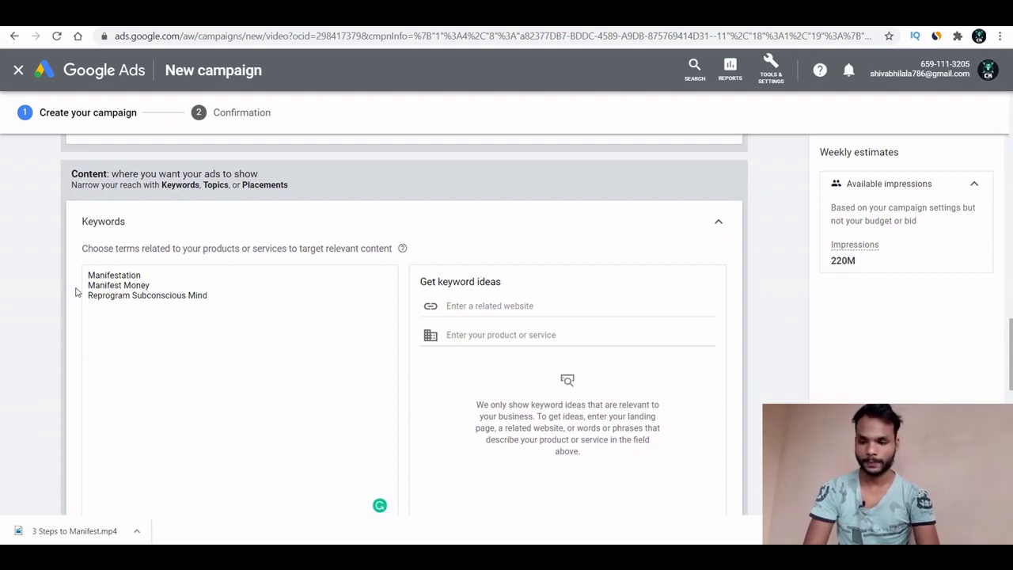
type("H")
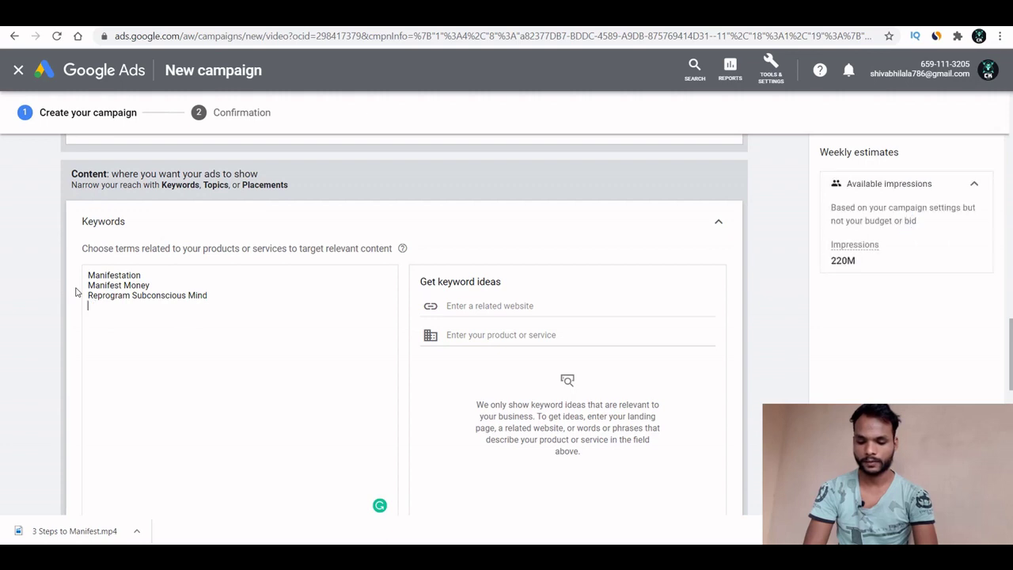
type("ow T")
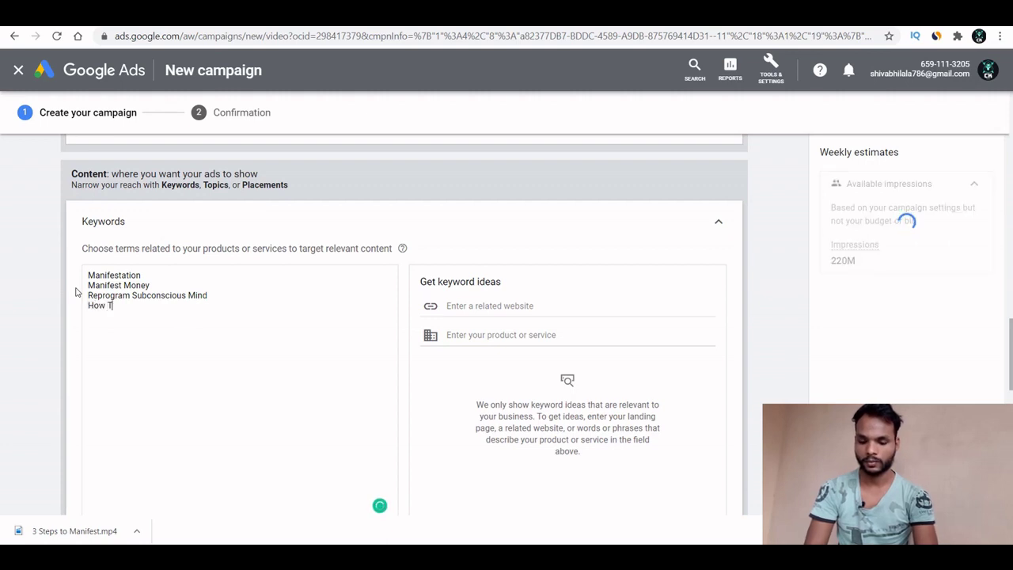
type("o Mani")
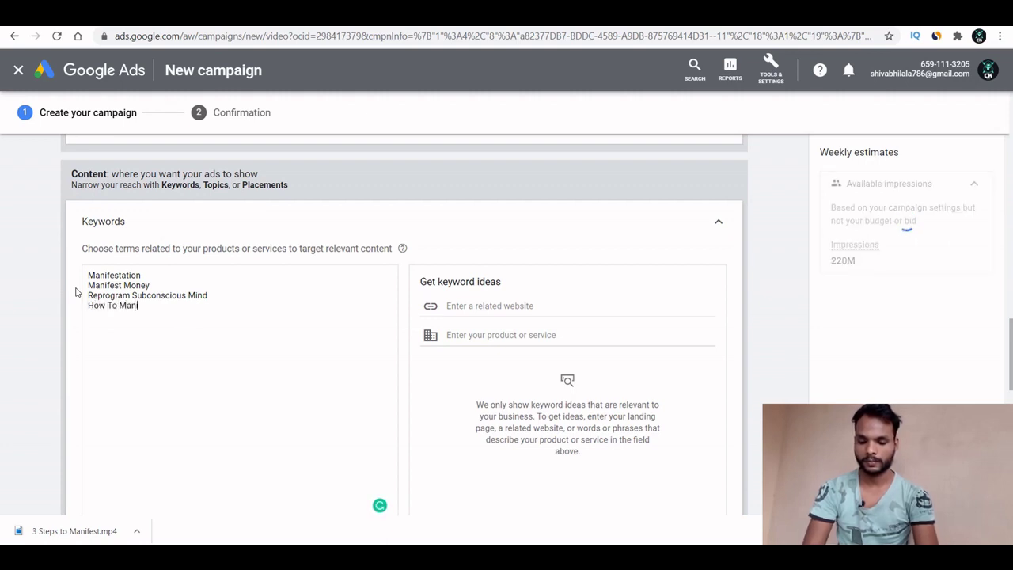
type("fest Dr")
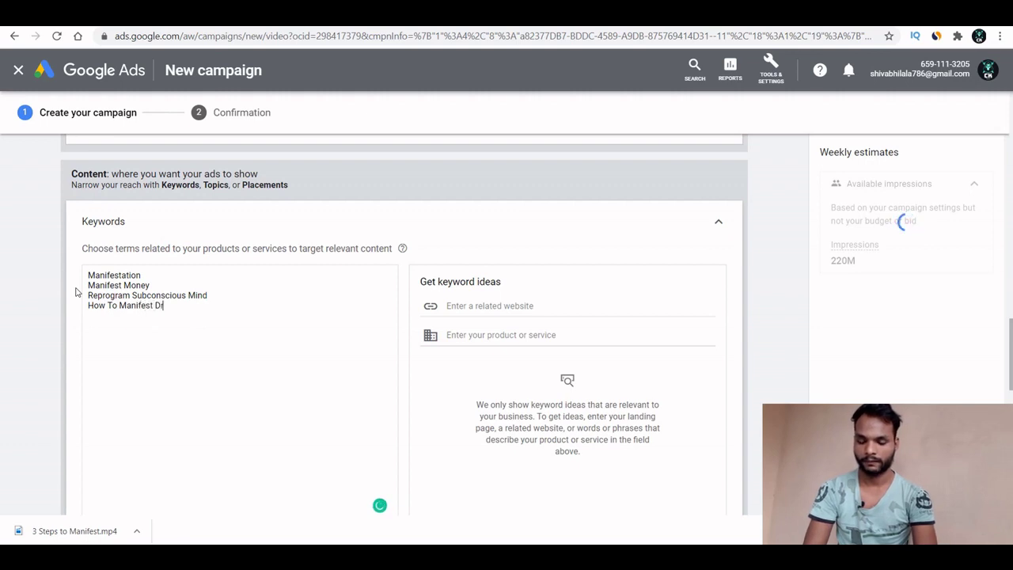
type("weam Life")
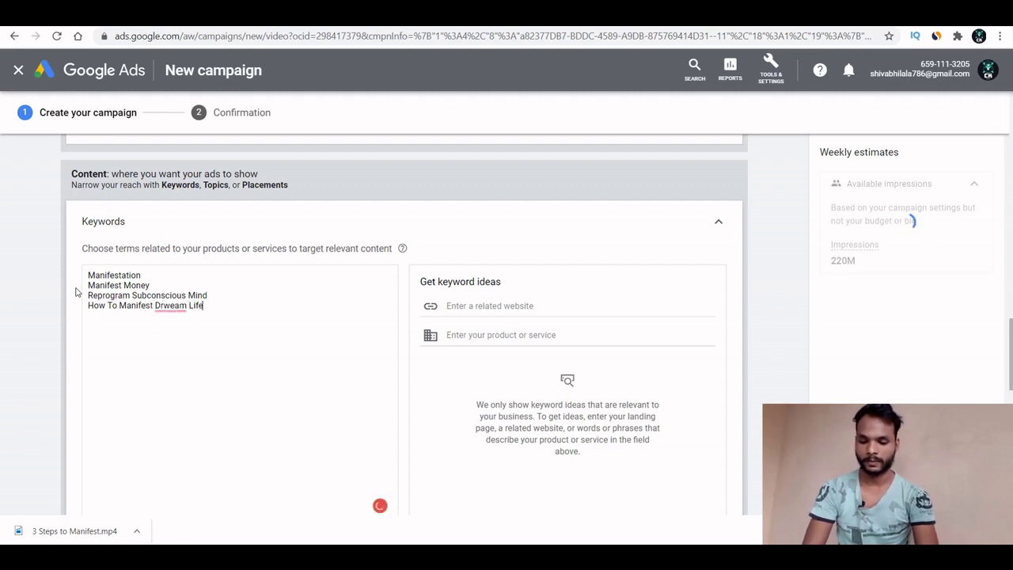
mouse_move(169, 307)
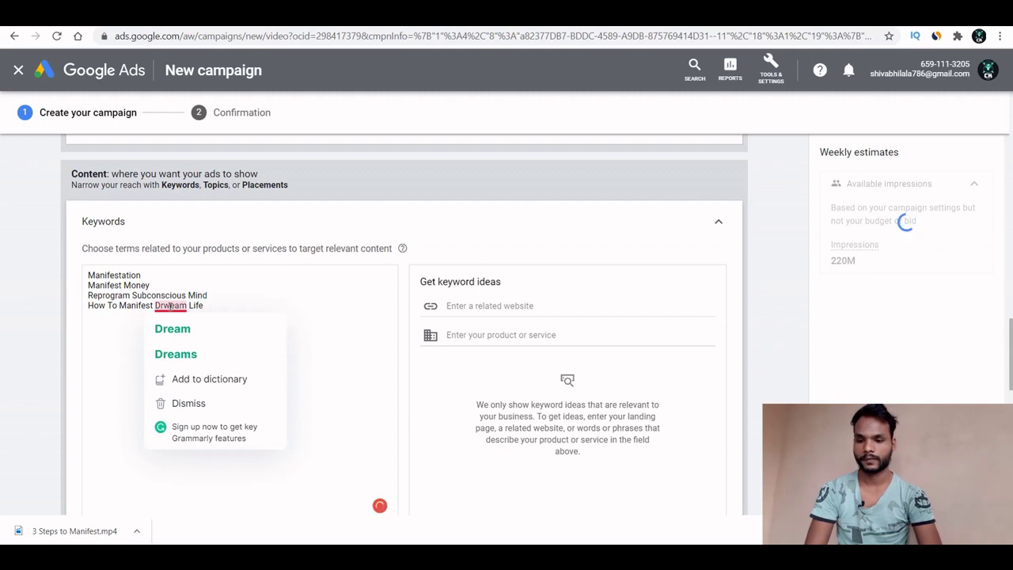
left_click(169, 322)
key("Return")
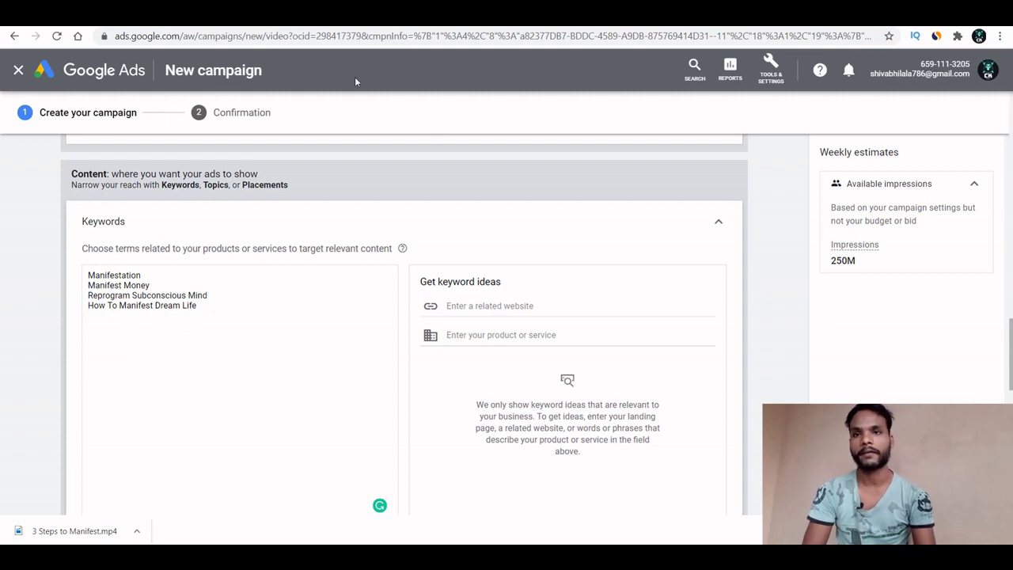
left_click(770, 68)
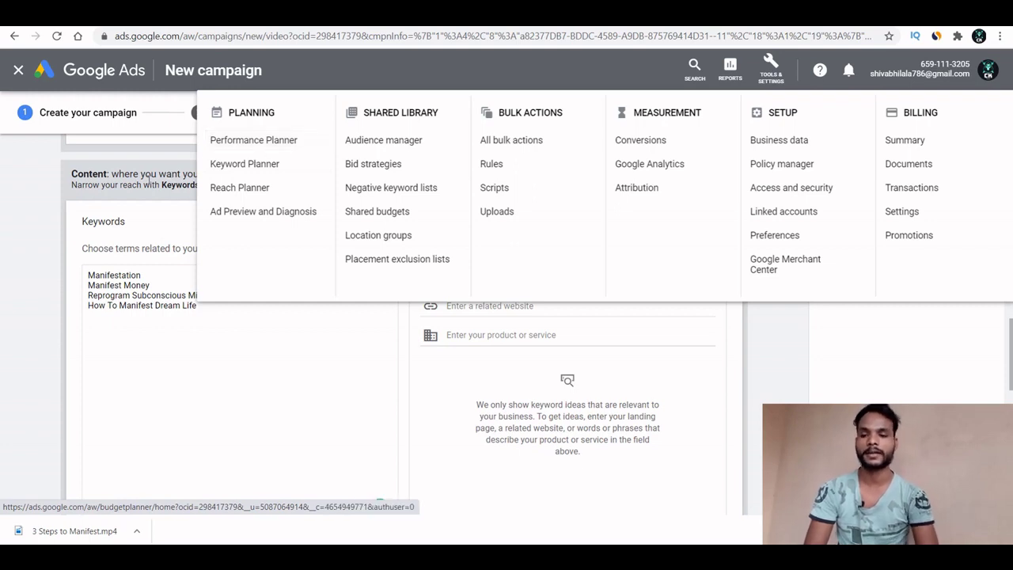
left_click(148, 180)
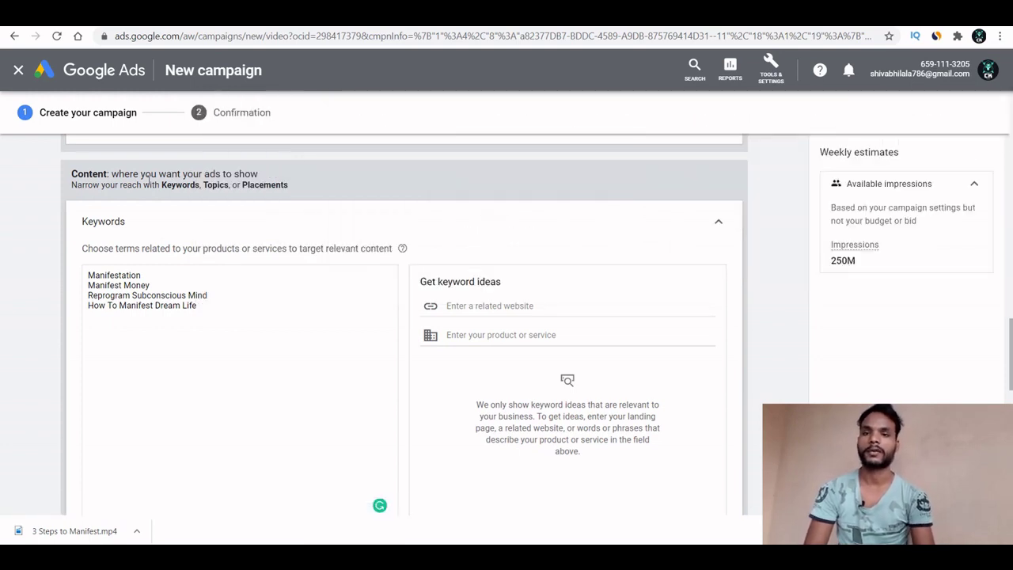
Collapse the Keywords targeting section to bring the video ad creation area into reach
scroll(6, 300, "down", 1)
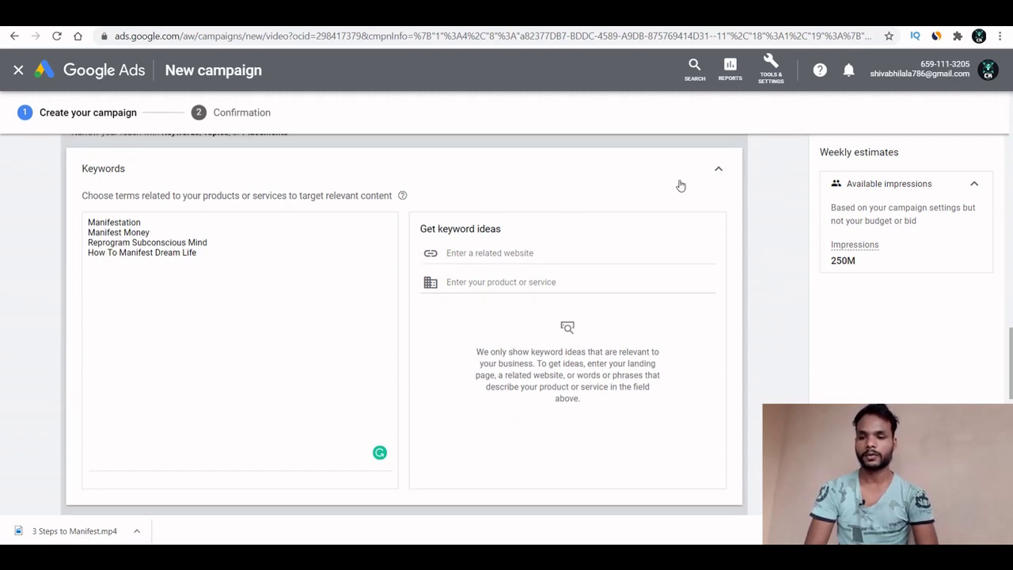
left_click(719, 168)
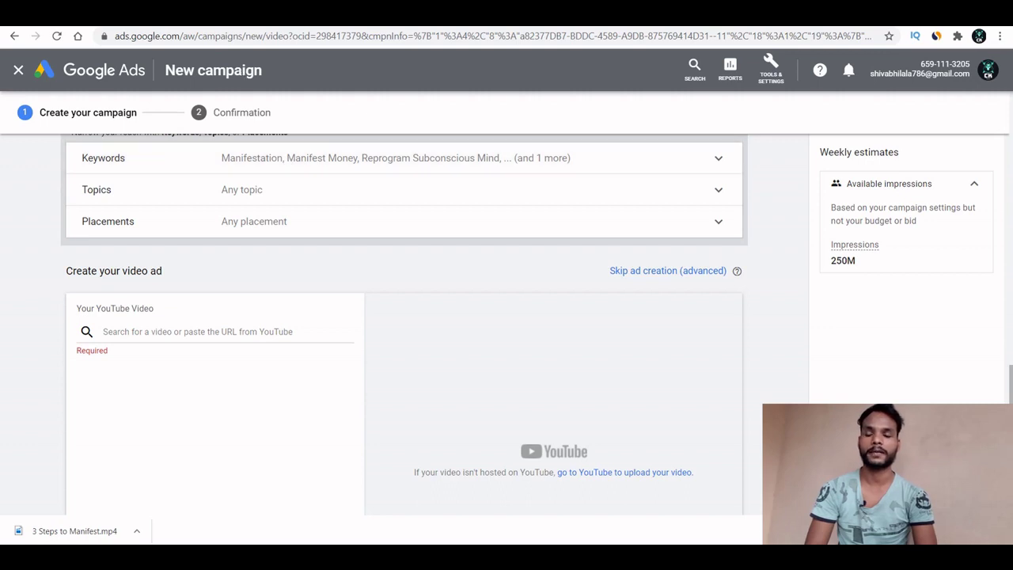
Copy the uploaded video's edit link from YouTube Studio and try it in Google Ads as the ad's YouTube video
key("ctrl+Tab")
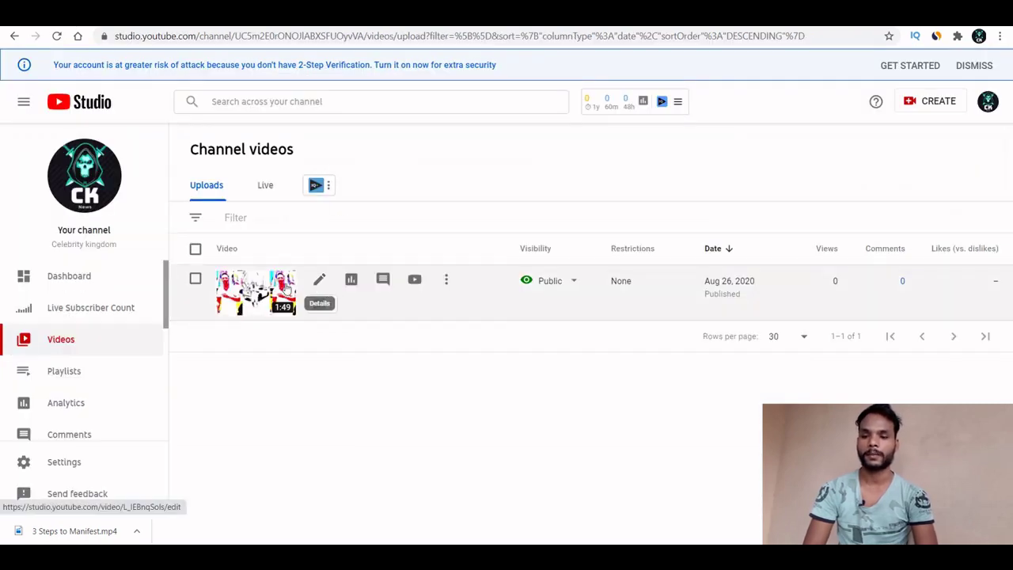
right_click(237, 289)
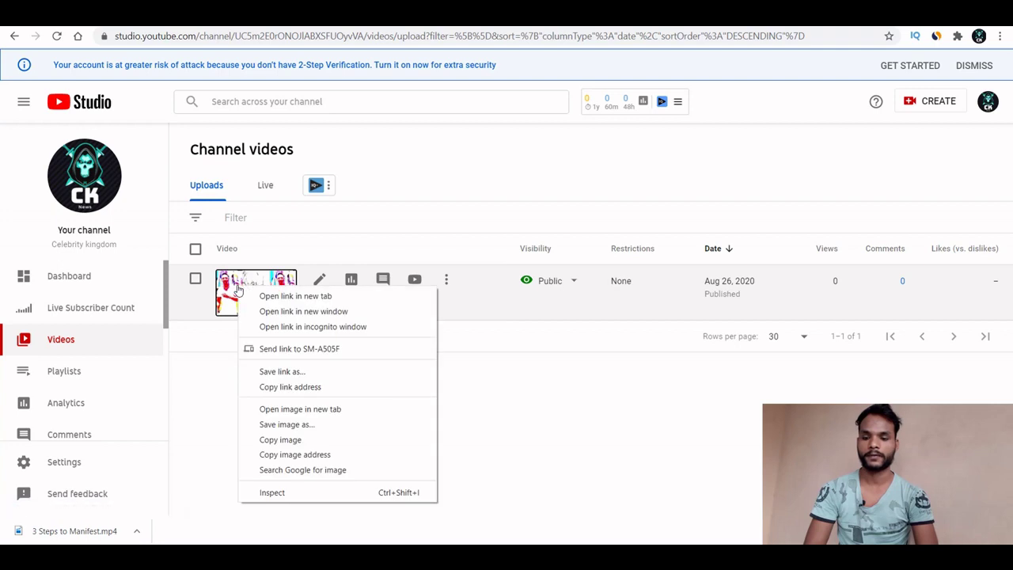
left_click(287, 387)
key("ctrl+Tab")
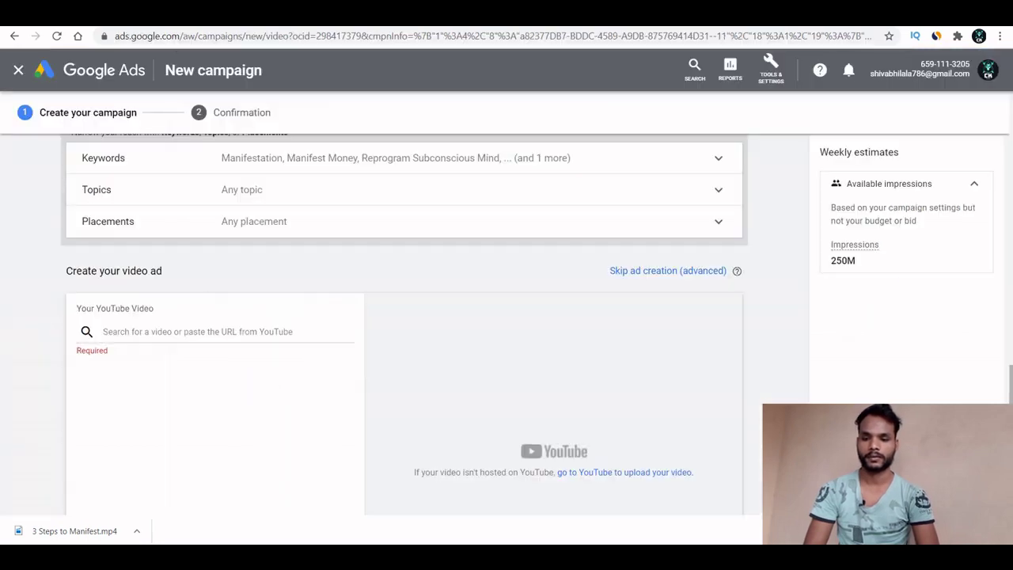
left_click(189, 330)
type("https://studio.youtube.com/video/L_IEBnqSols/edit")
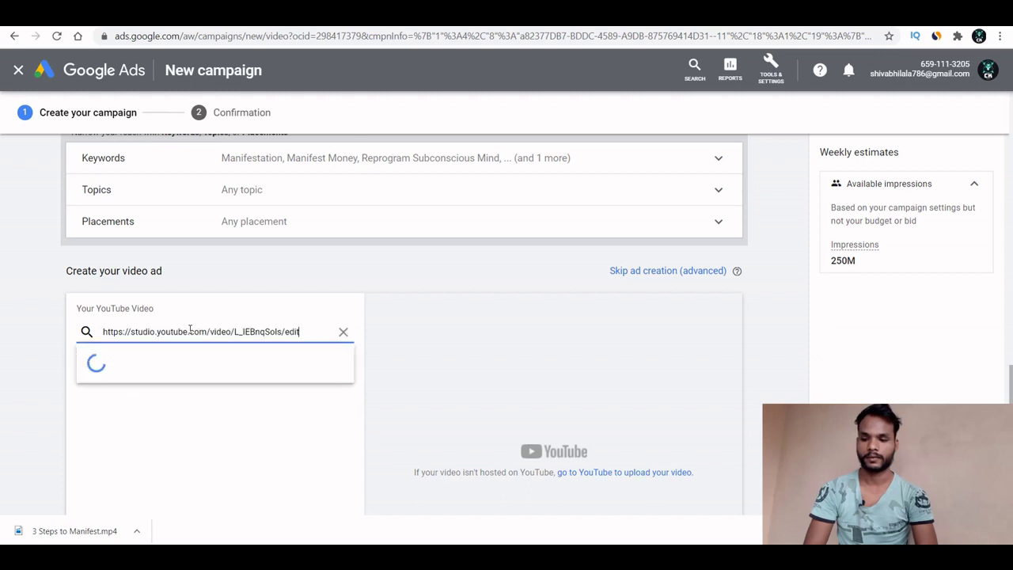
key("ctrl+Tab")
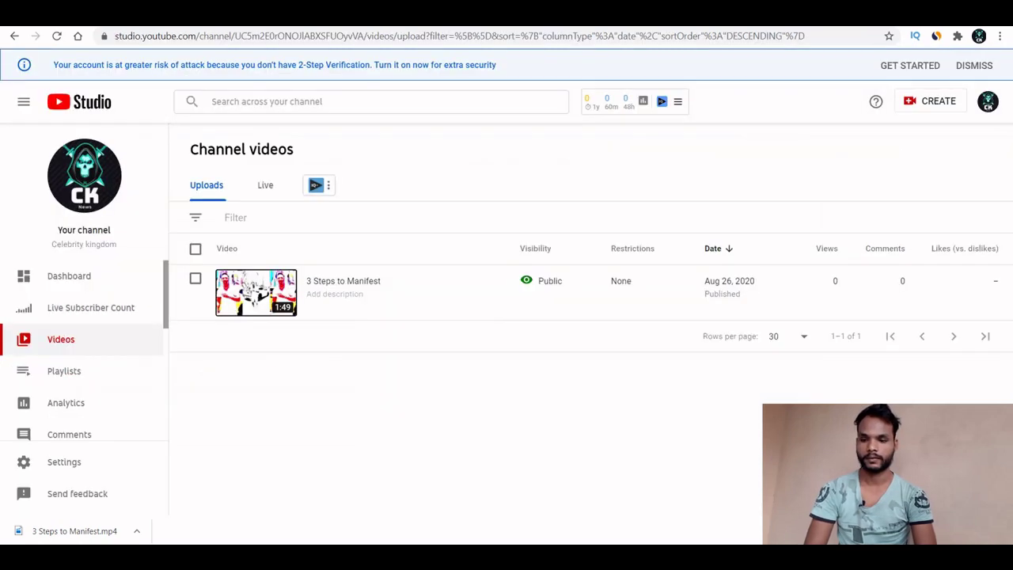
left_click(253, 298)
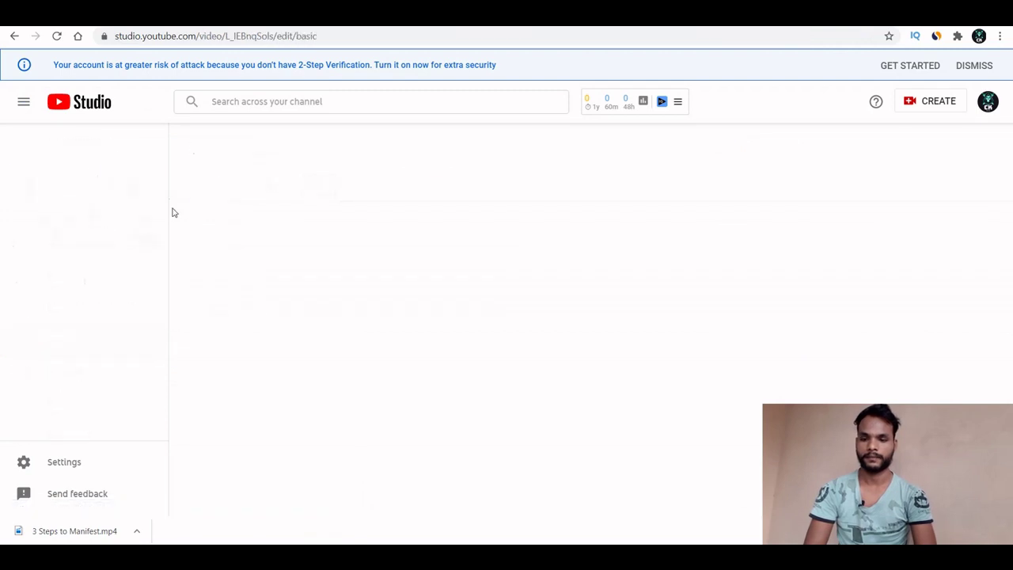
left_click(79, 207)
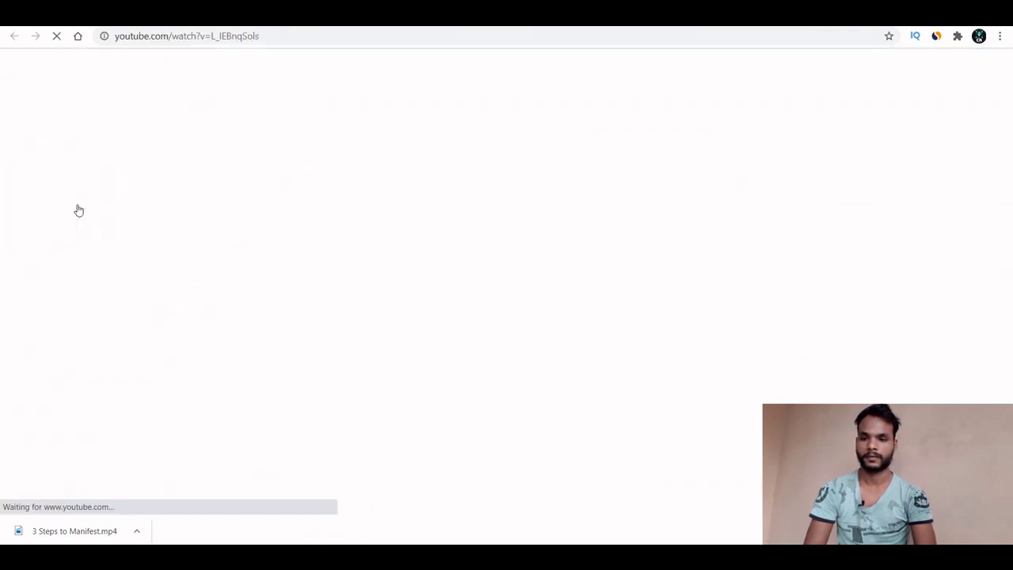
left_click(279, 38)
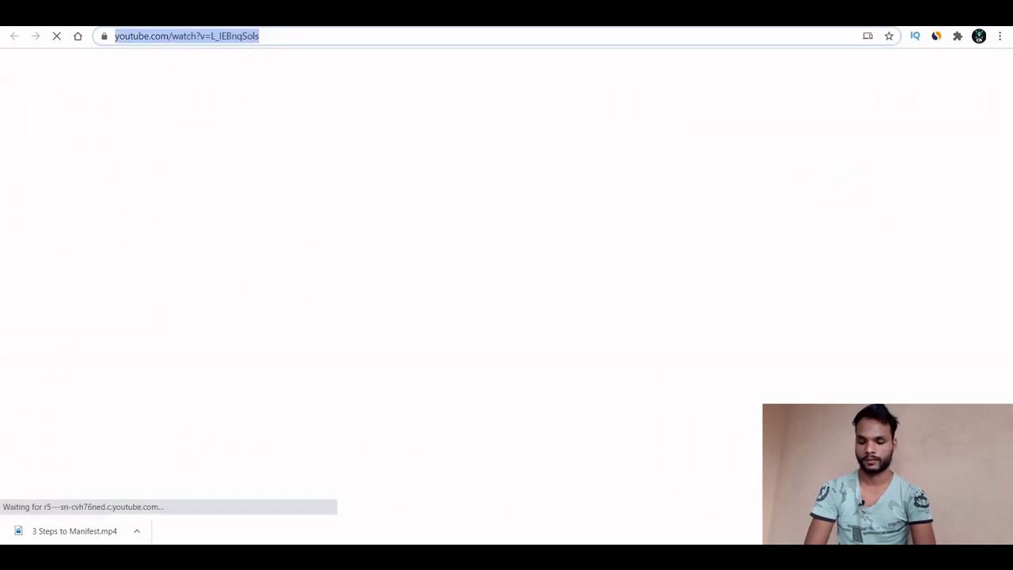
key("ctrl+v")
key("Return")
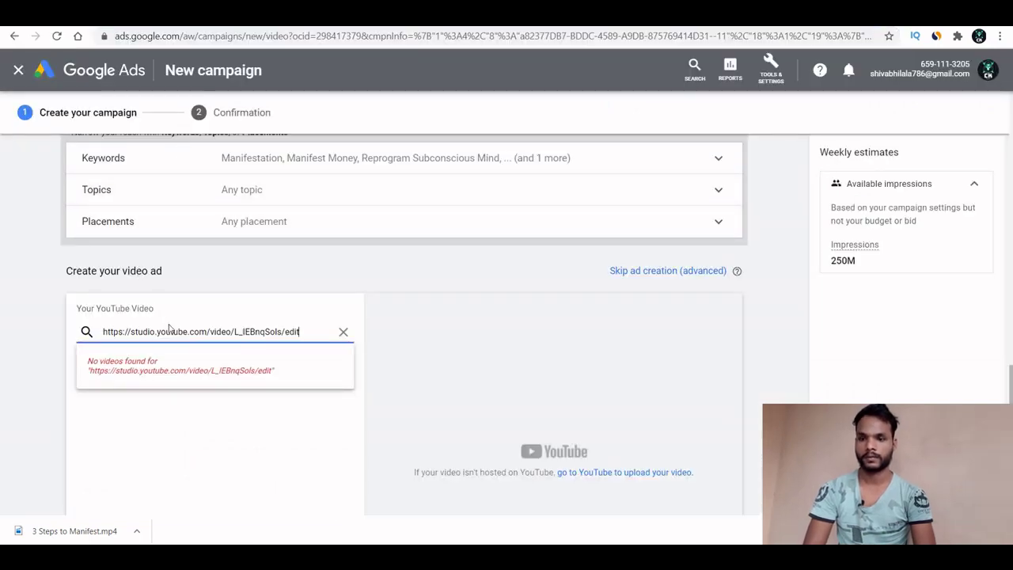
left_click(169, 331)
left_click(170, 331)
type("https://www.youtube.com/watch?v=L_IEBnqSols")
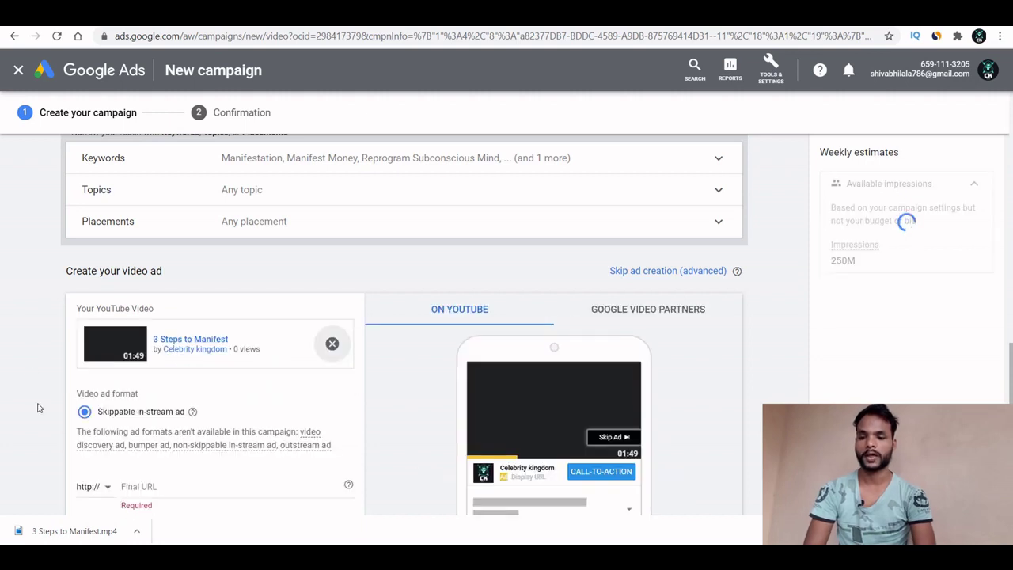
scroll(37, 408, "down", 1)
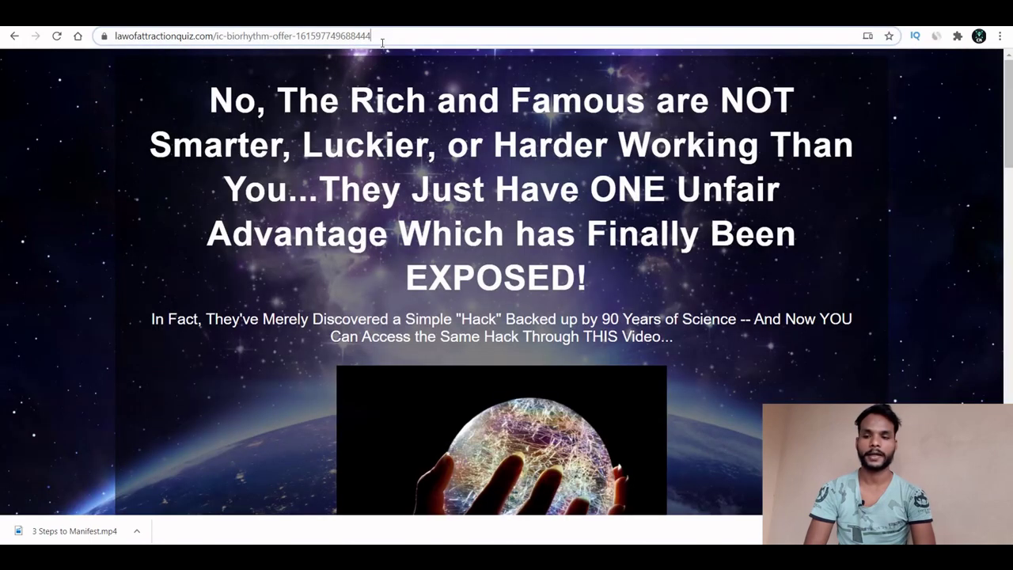
left_click(380, 36)
key("ctrl+c")
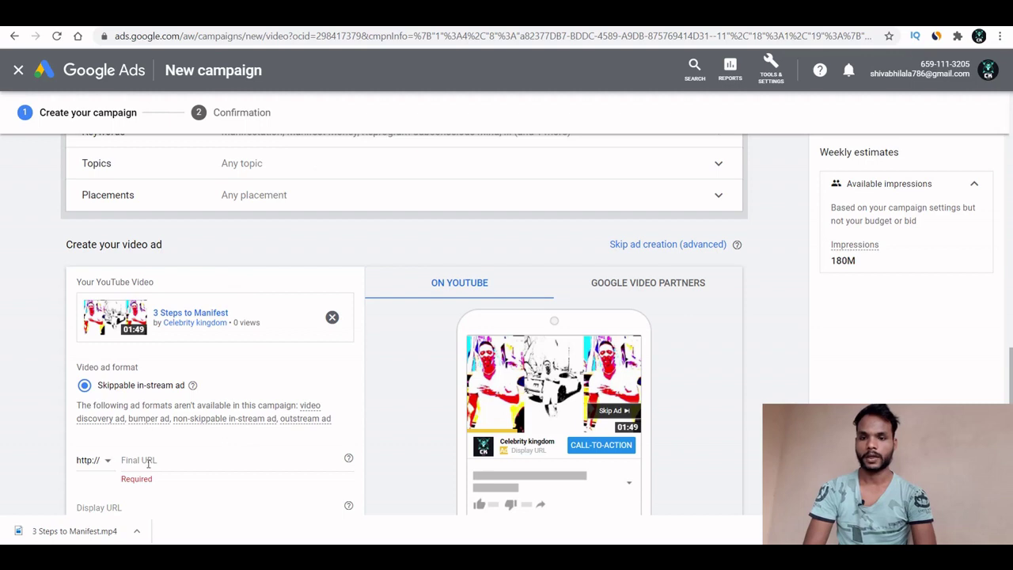
left_click(148, 464)
key("ctrl+v")
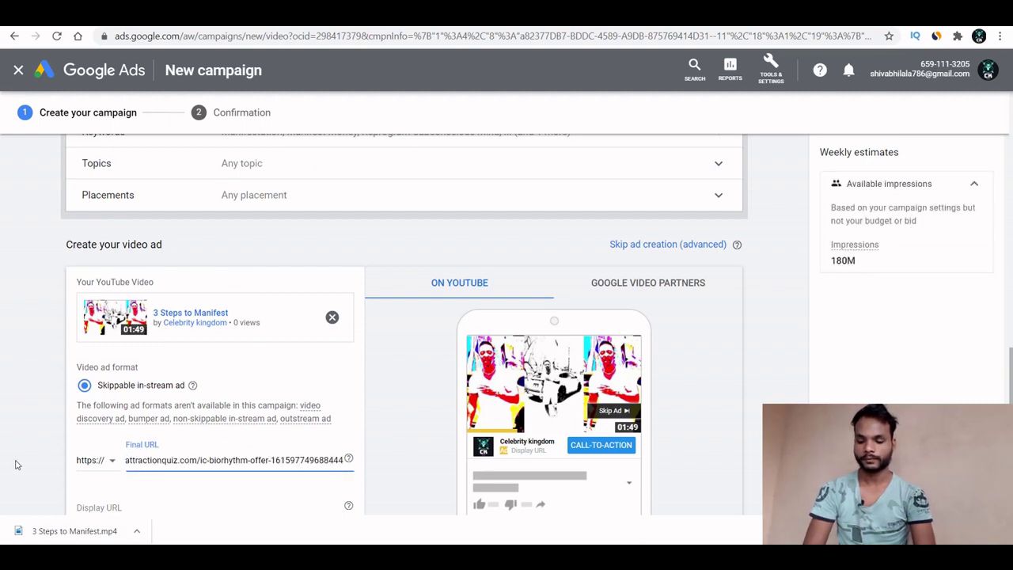
scroll(15, 465, "down", 3)
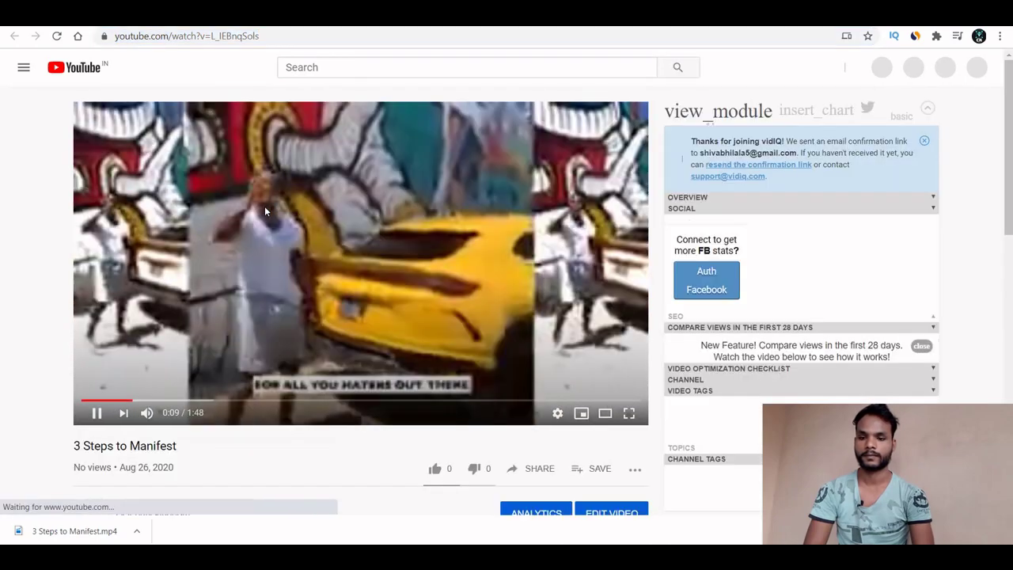
left_click(265, 209)
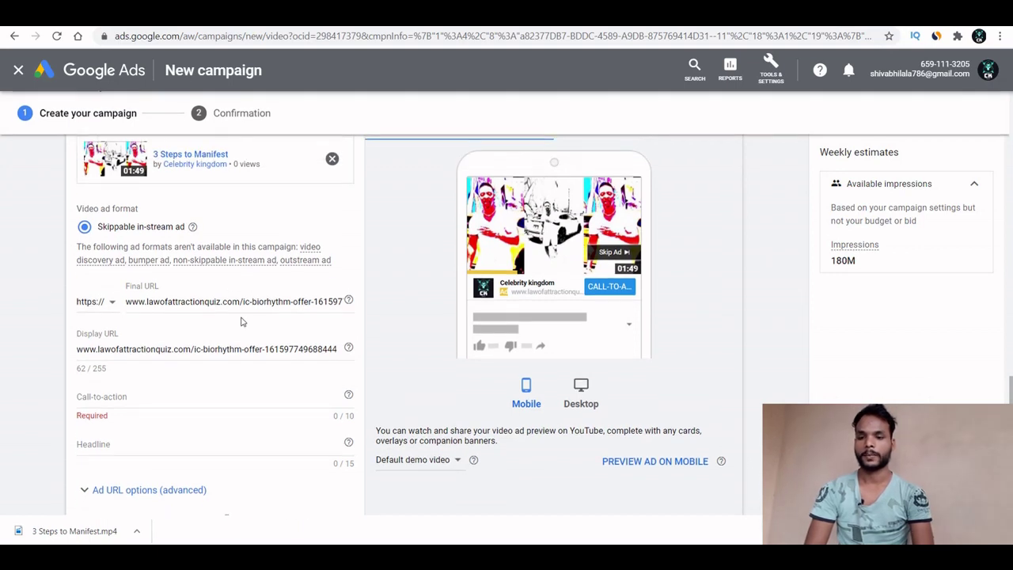
Try "Manifest Dreams" as the ad's call-to-action text, and clear it
scroll(242, 320, "down", 3)
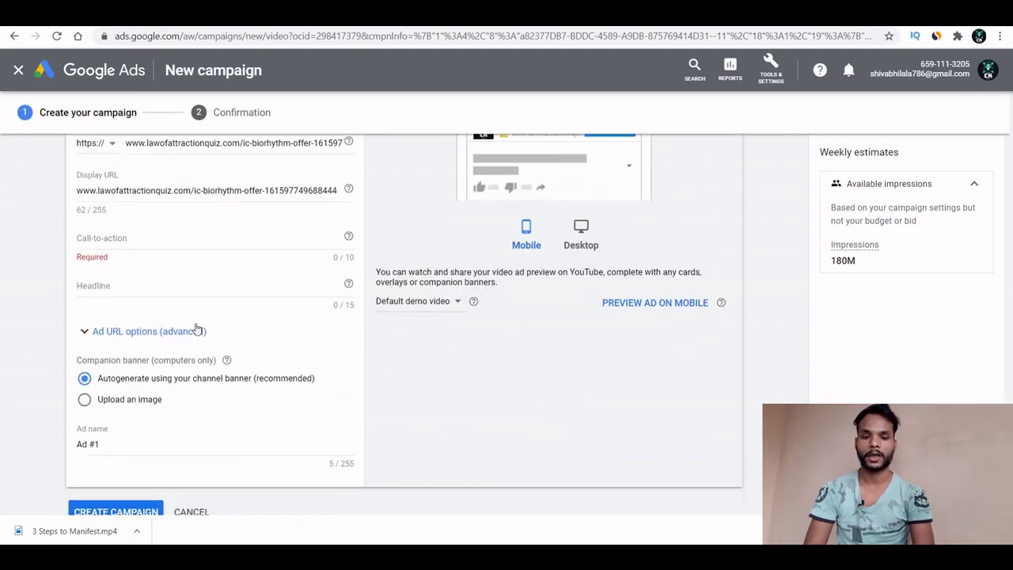
left_click(123, 238)
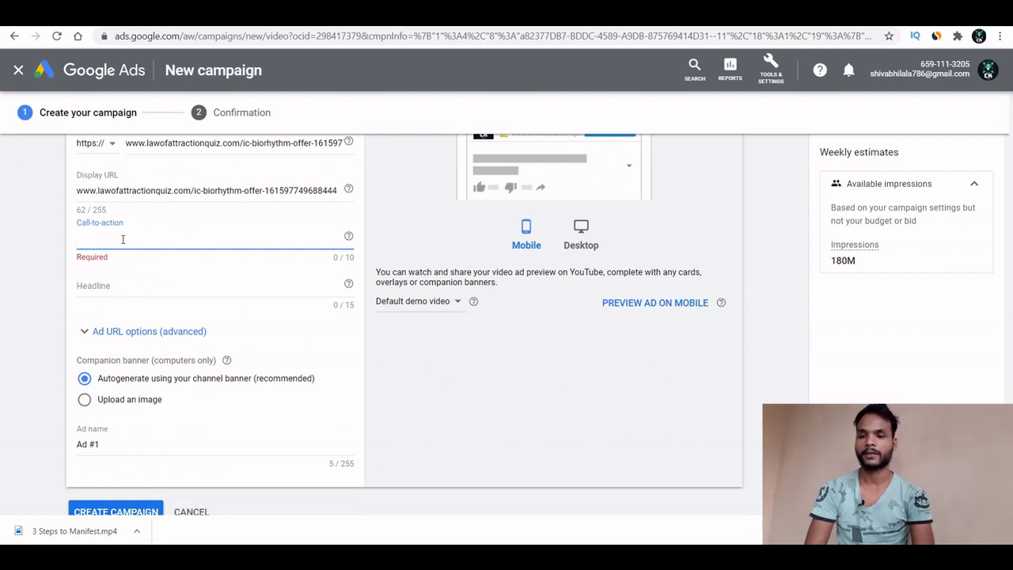
type("Manifest ")
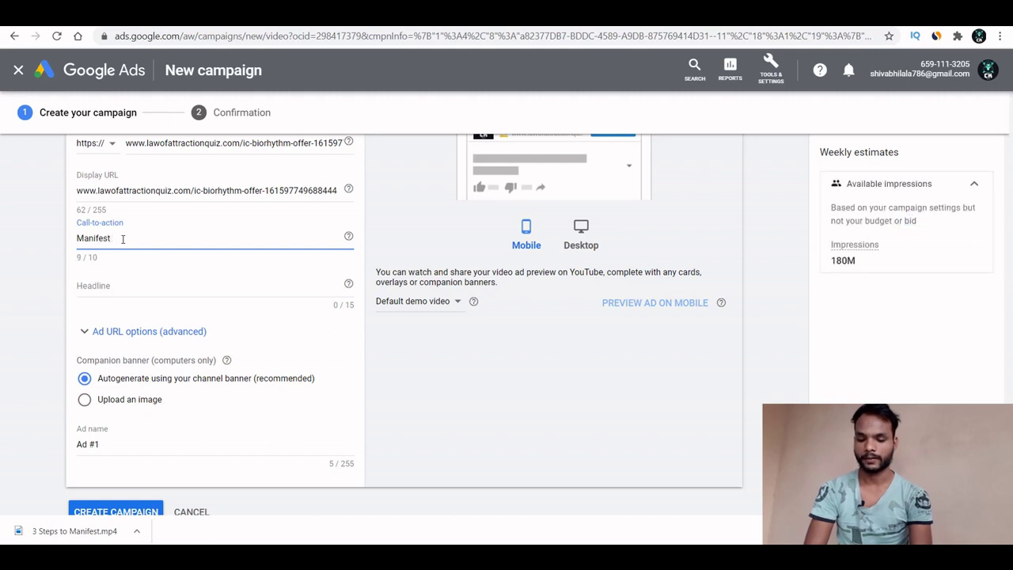
type("Dreams")
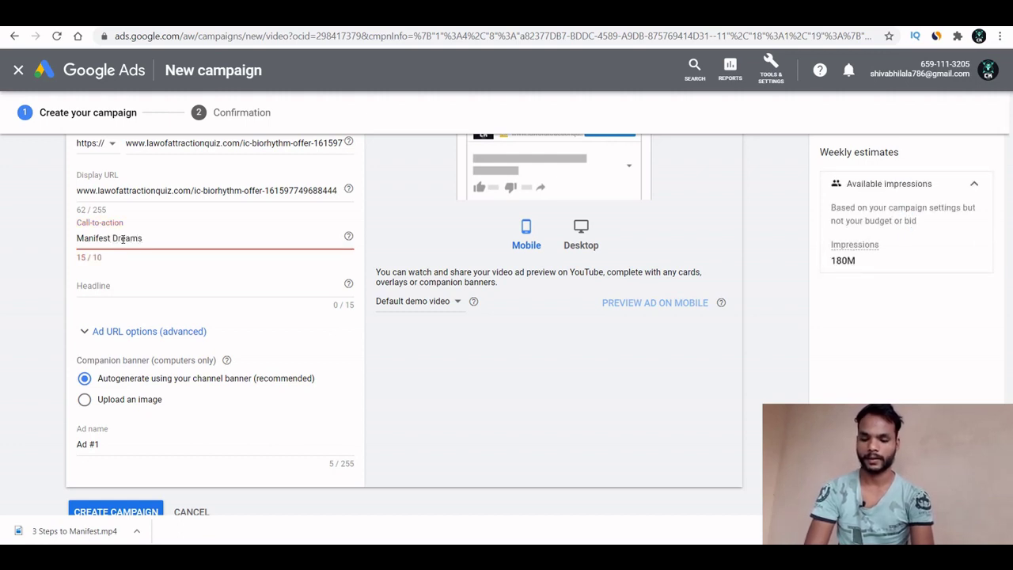
key("BackSpace")
key("BackSpace")
key("BackSpace")
key("BackSpace")
key("BackSpace")
key("BackSpace")
key("BackSpace")
key("BackSpace")
key("BackSpace")
key("BackSpace")
key("BackSpace")
key("BackSpace")
key("BackSpace")
key("BackSpace")
key("BackSpace")
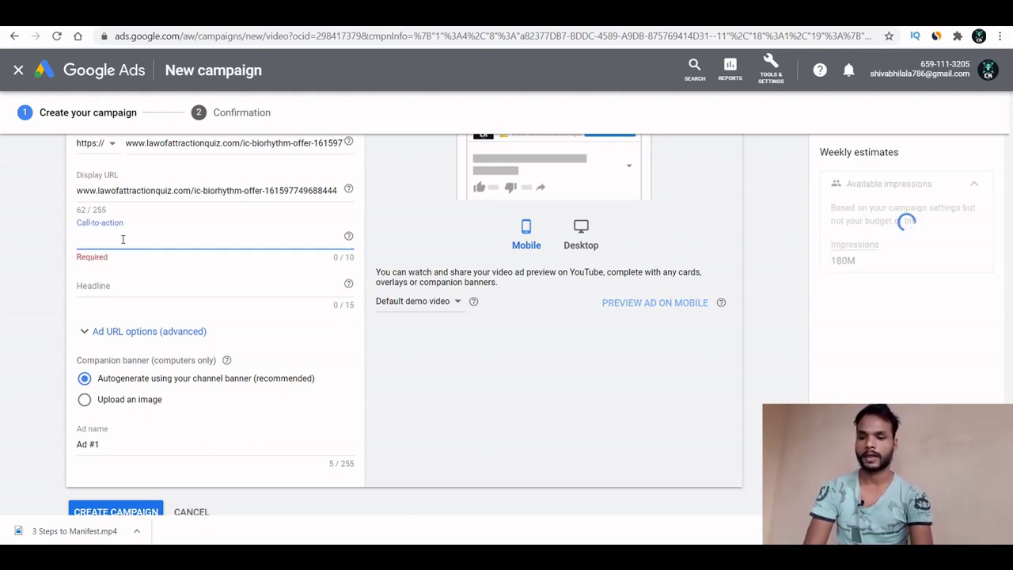
Try "Reprogram Mind" as the ad's call-to-action, with and without the space between the words
type("Rep")
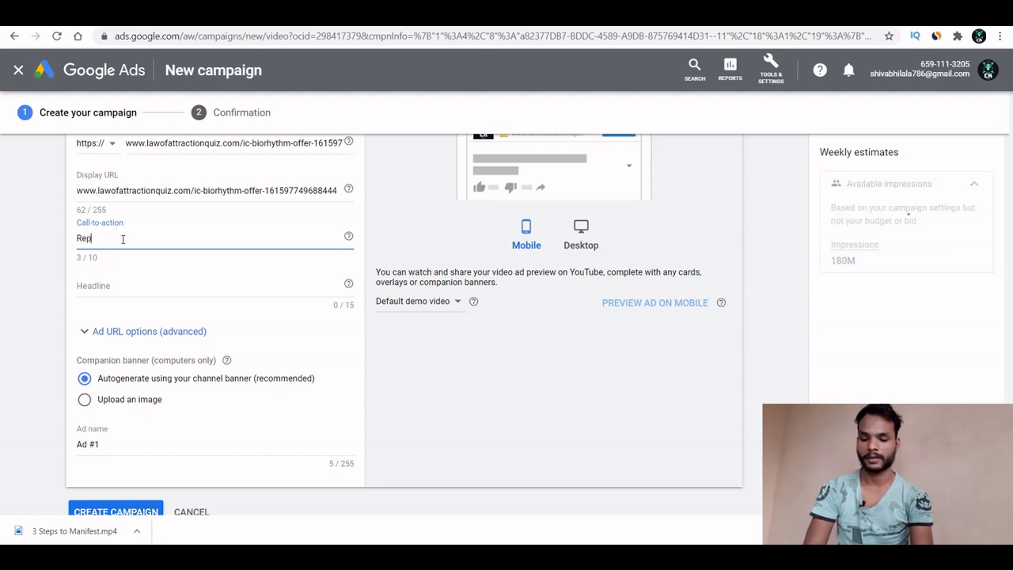
type("logram ")
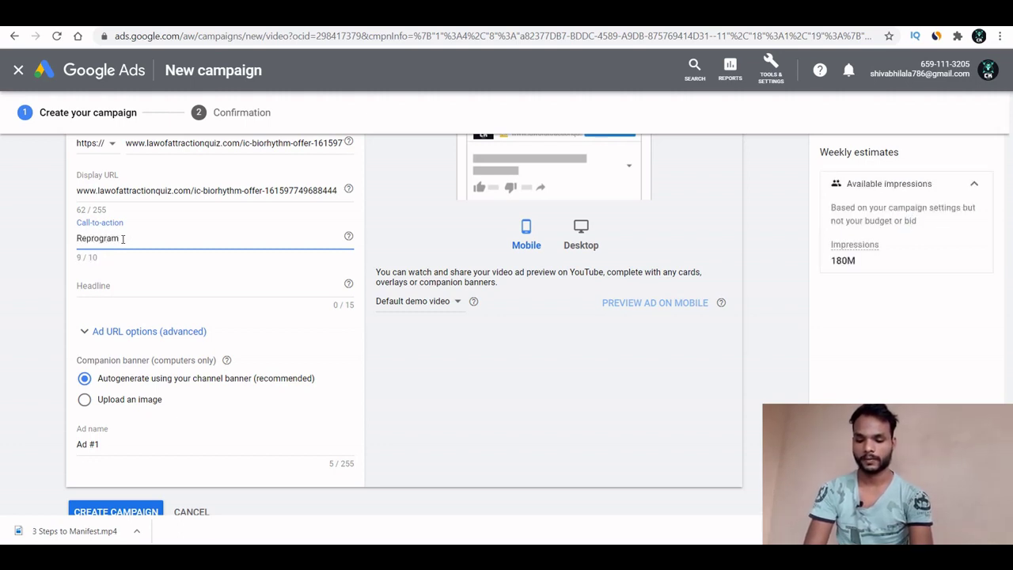
type("Mind")
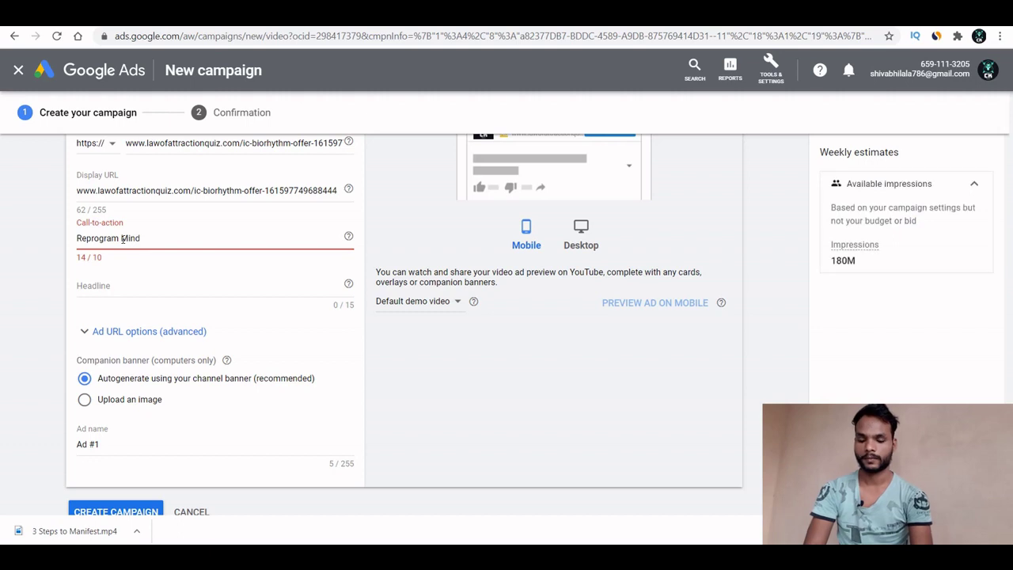
key("BackSpace")
key("BackSpace")
key("BackSpace")
key("BackSpace")
type("Mind")
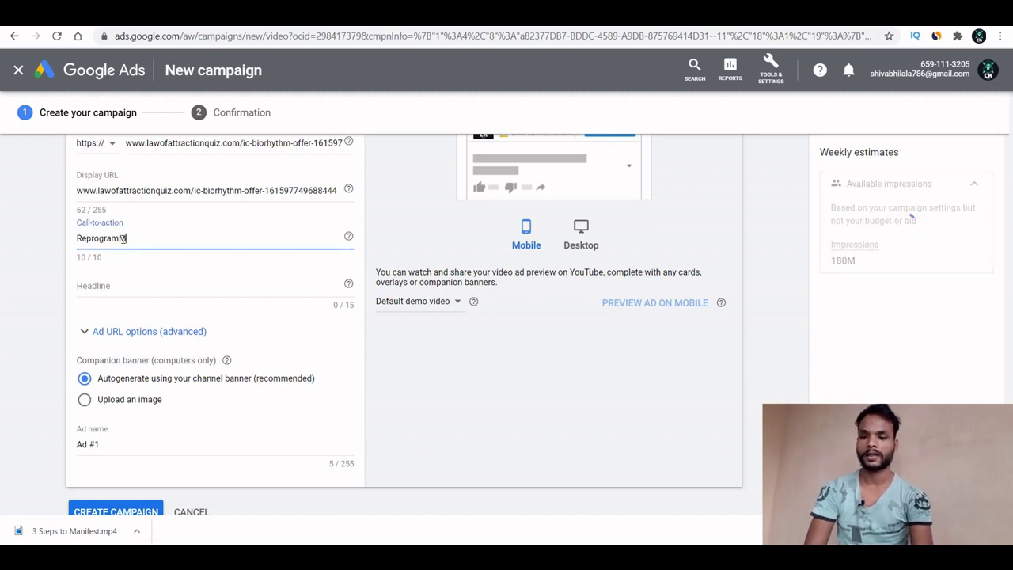
key("BackSpace")
key("BackSpace")
key("BackSpace")
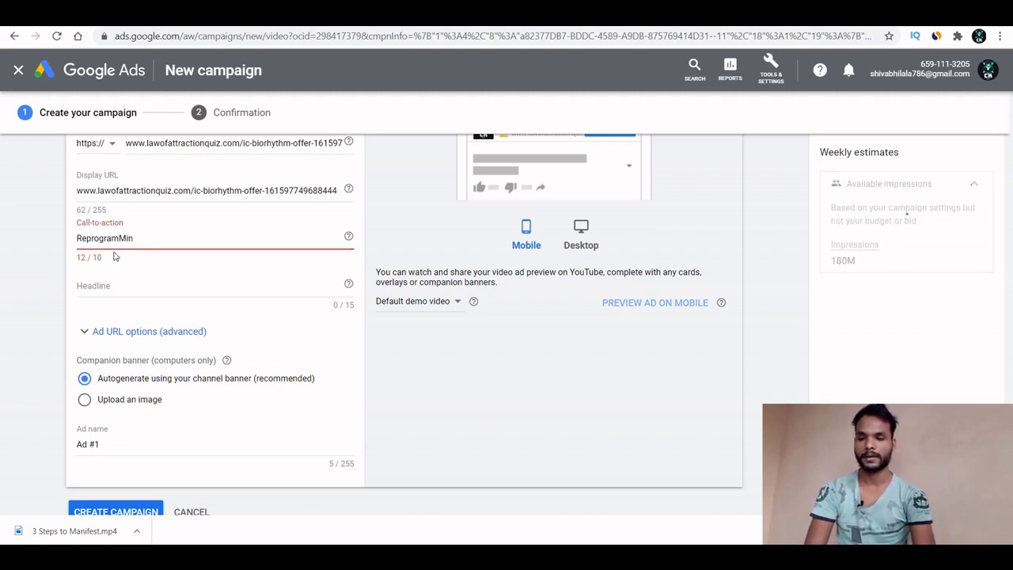
key("BackSpace")
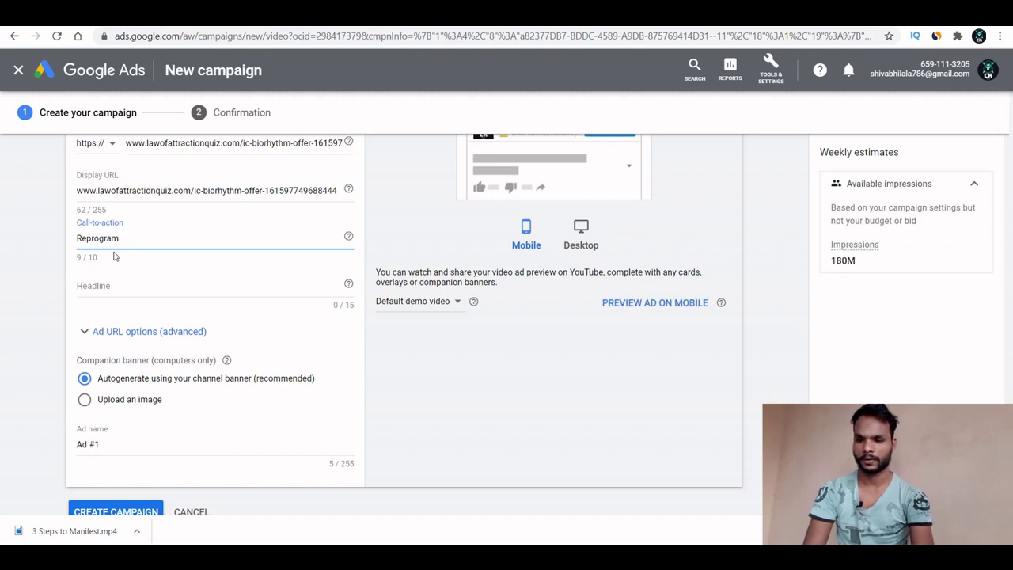
Set the ad's call-to-action text to "Learn More"
double_click(102, 238)
key("BackSpace")
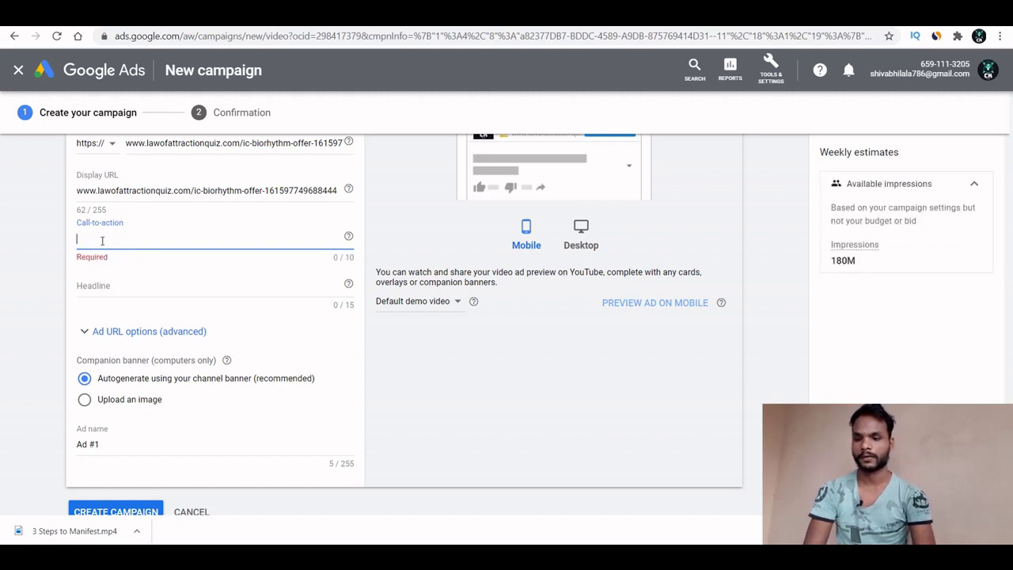
type("Learn More")
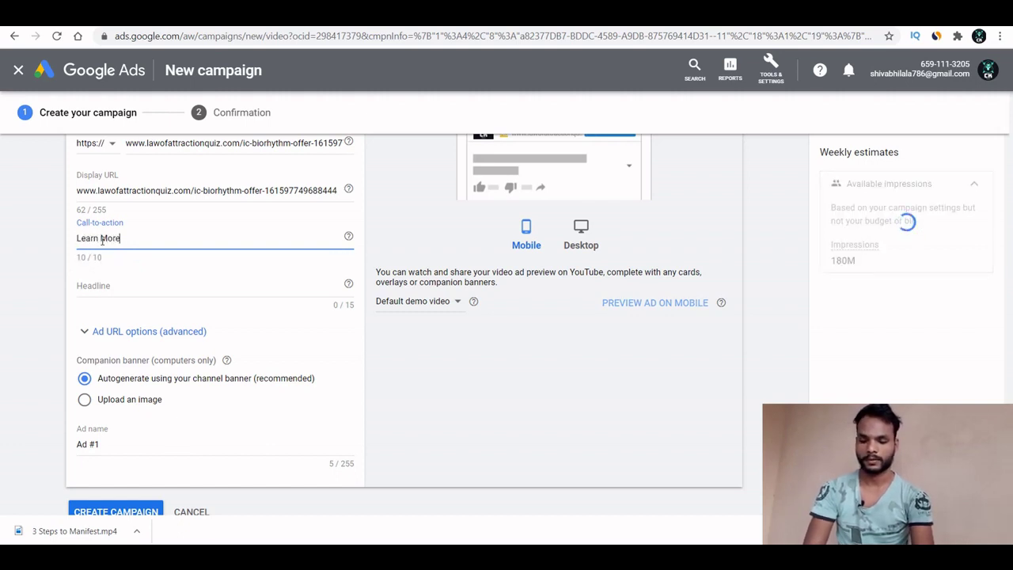
Set the ad's headline to "Reprogram Mind", correcting the misspelled letter in "Reprogram"
left_click(109, 291)
type("R")
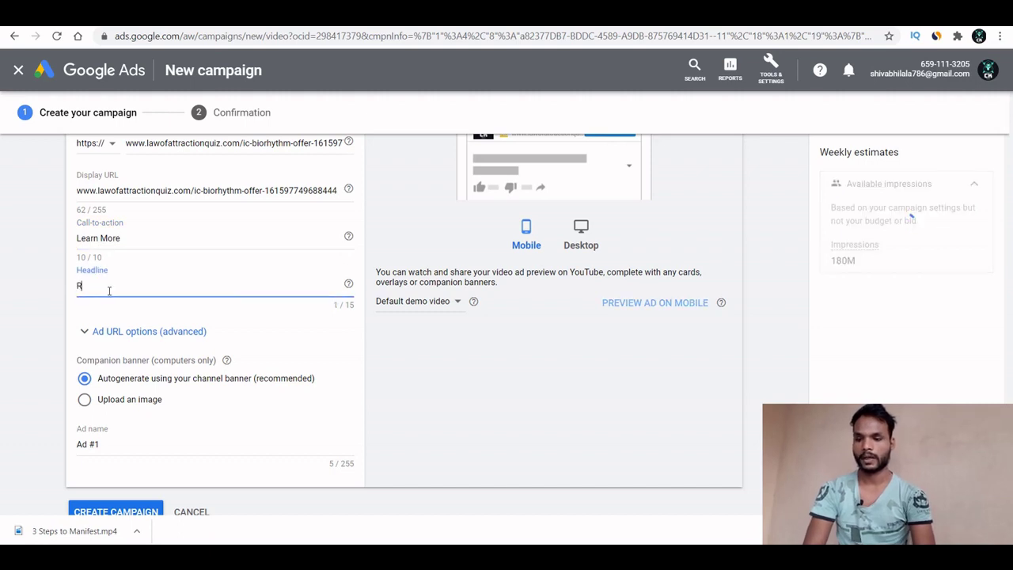
type("eprog")
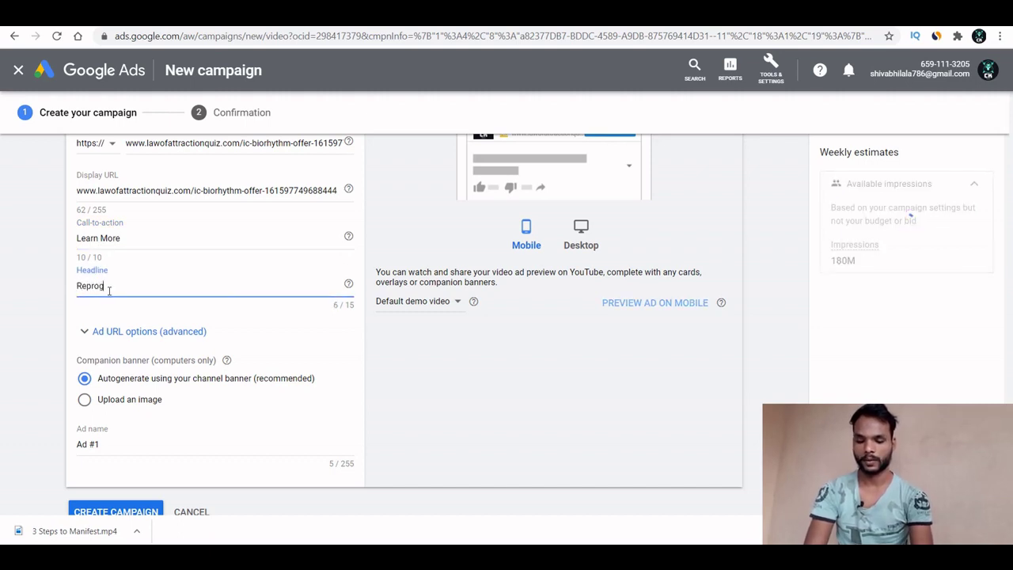
type("ram Mind")
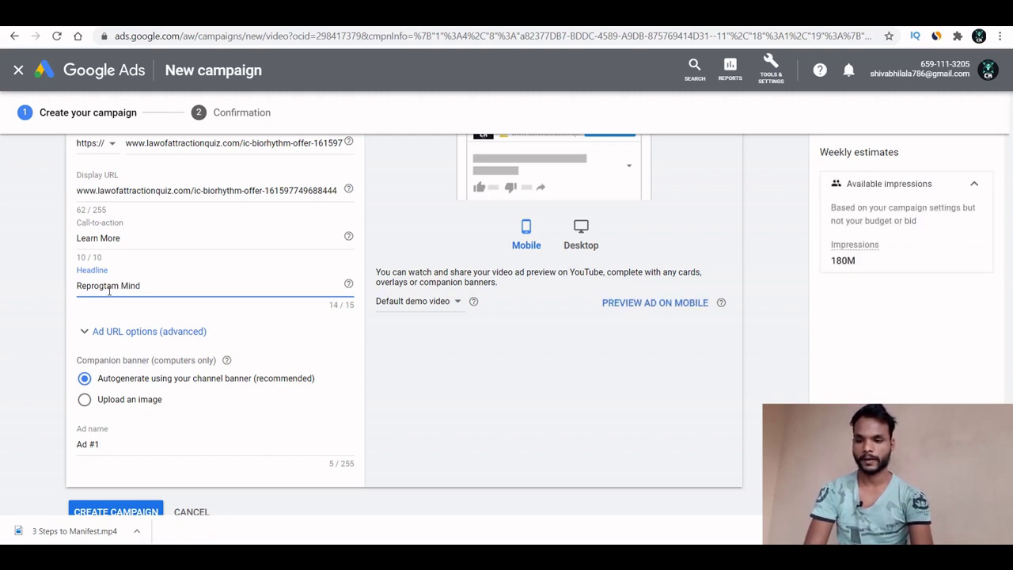
left_click_drag(148, 285, 77, 286)
left_click(104, 286)
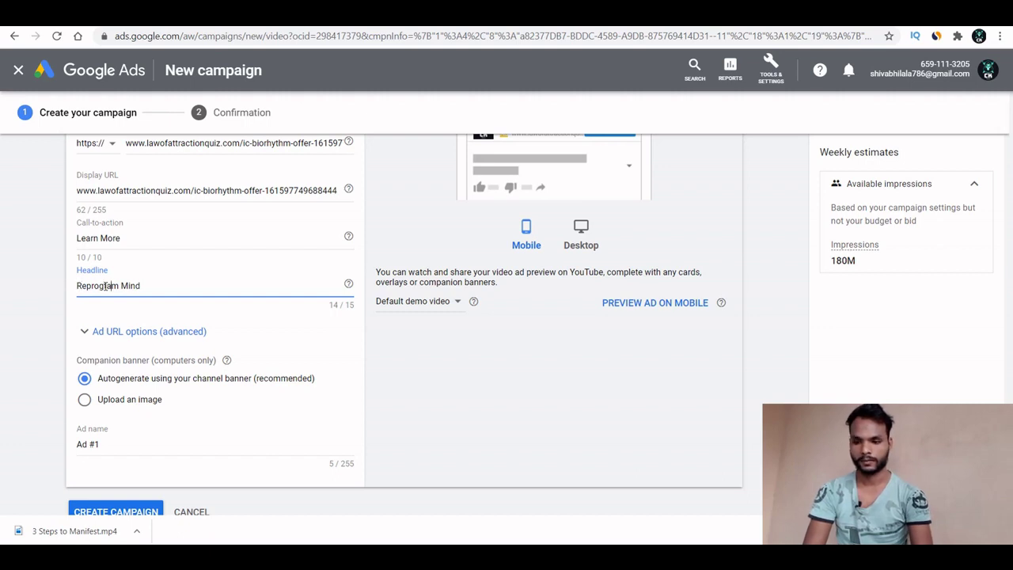
key("BackSpace")
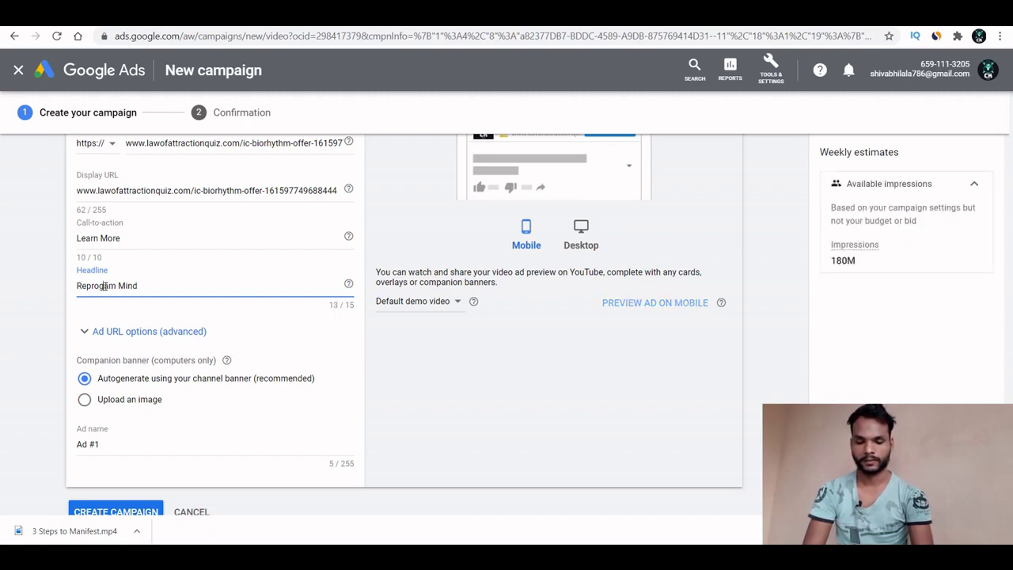
type("R")
left_click(3, 313)
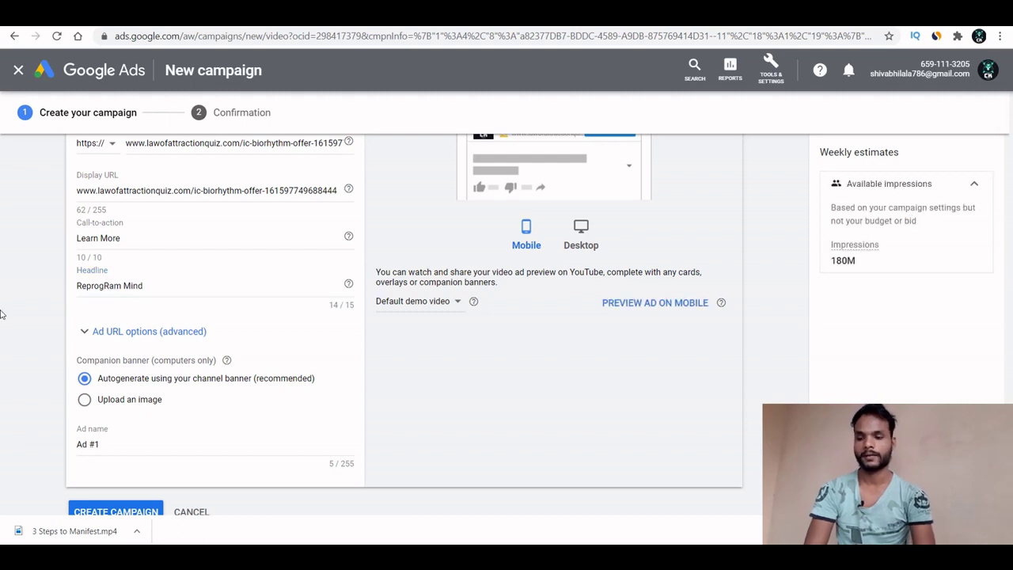
left_click(110, 286)
key("BackSpace")
type("r")
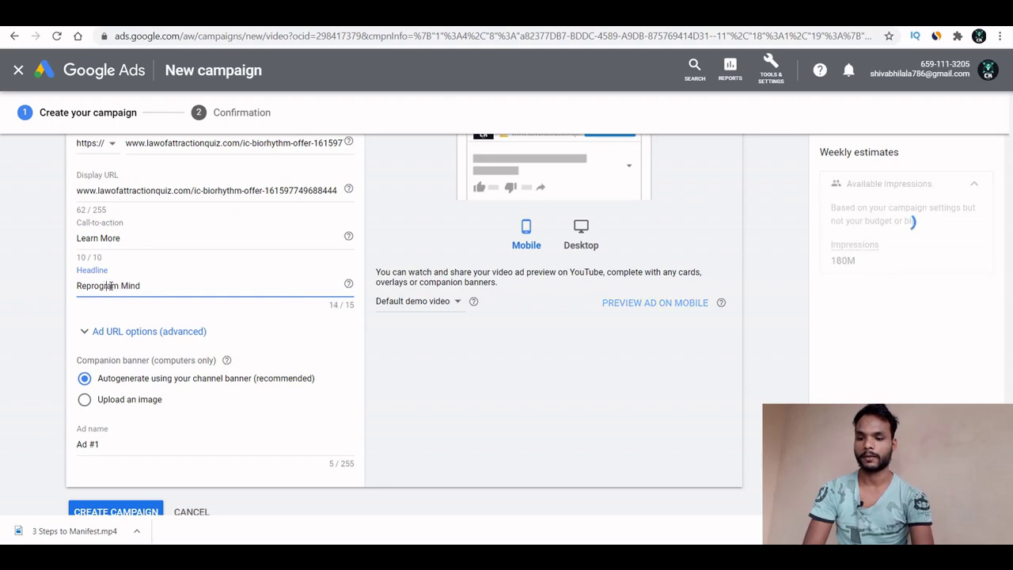
left_click(2, 341)
Review the completed ad and targeting settings, create the campaign and continue to its ad groups page
scroll(2, 341, "up", 4)
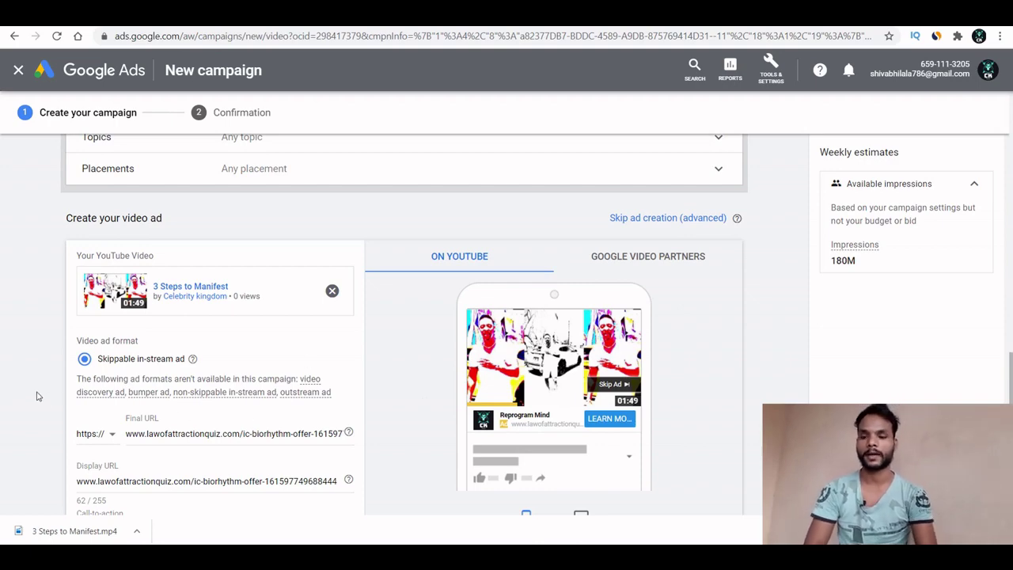
scroll(35, 396, "down", 4)
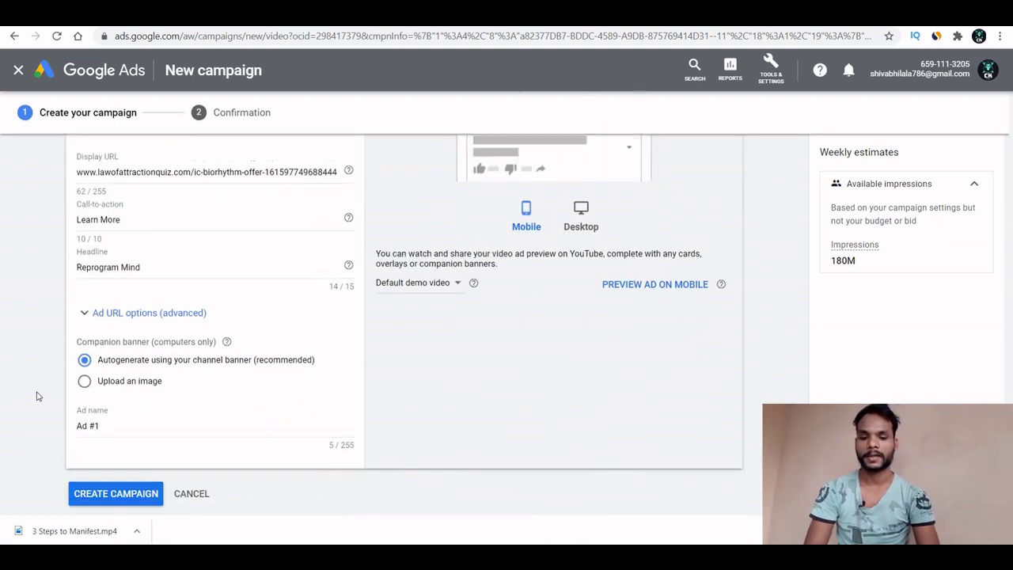
scroll(35, 396, "up", 18)
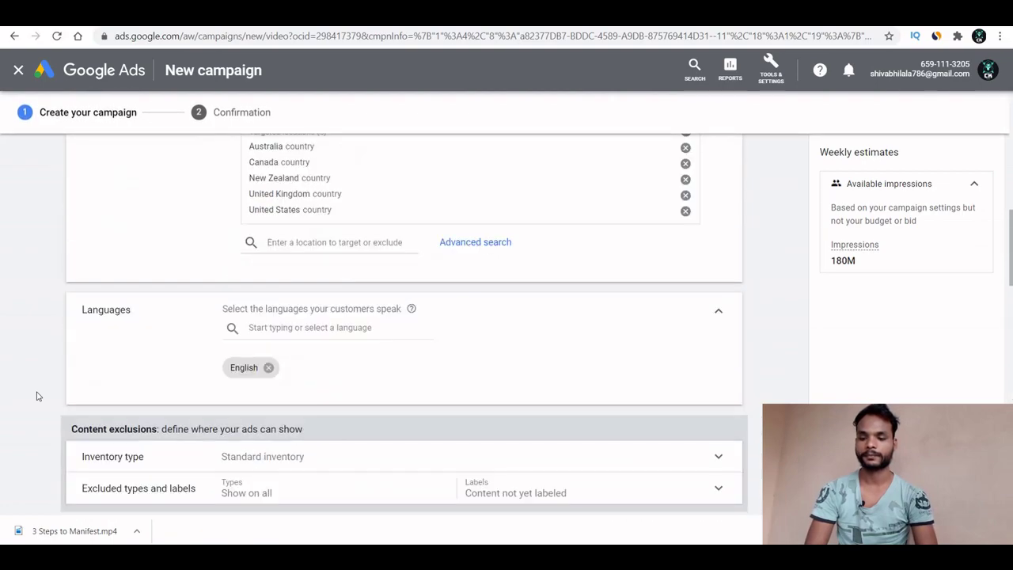
scroll(35, 396, "down", 18)
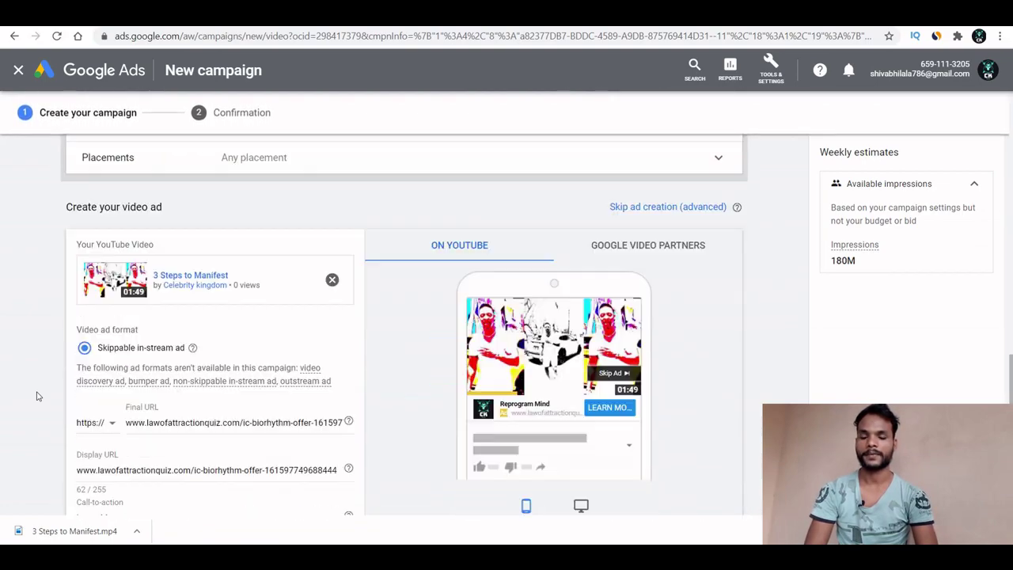
scroll(36, 395, "down", 2)
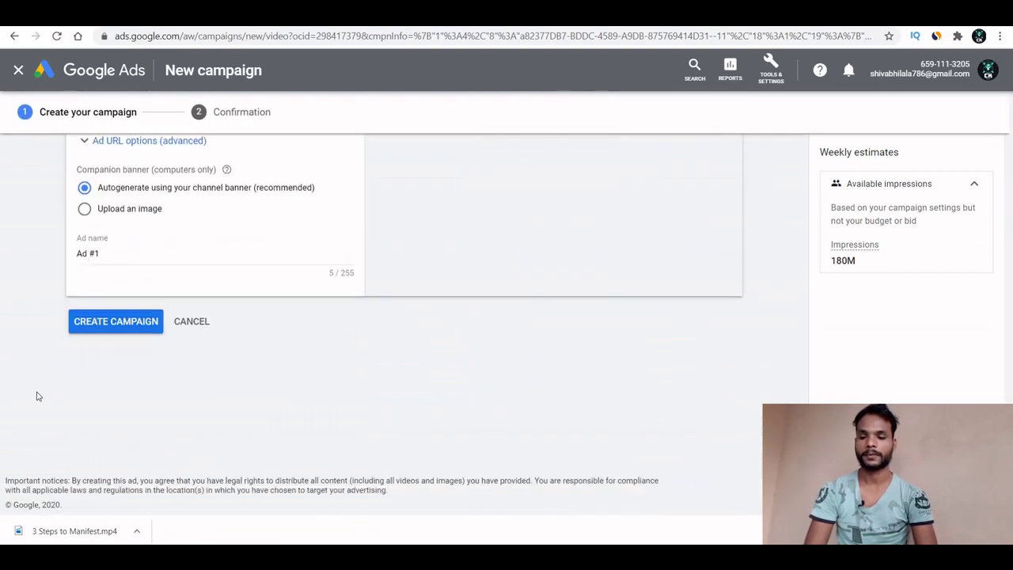
left_click(122, 321)
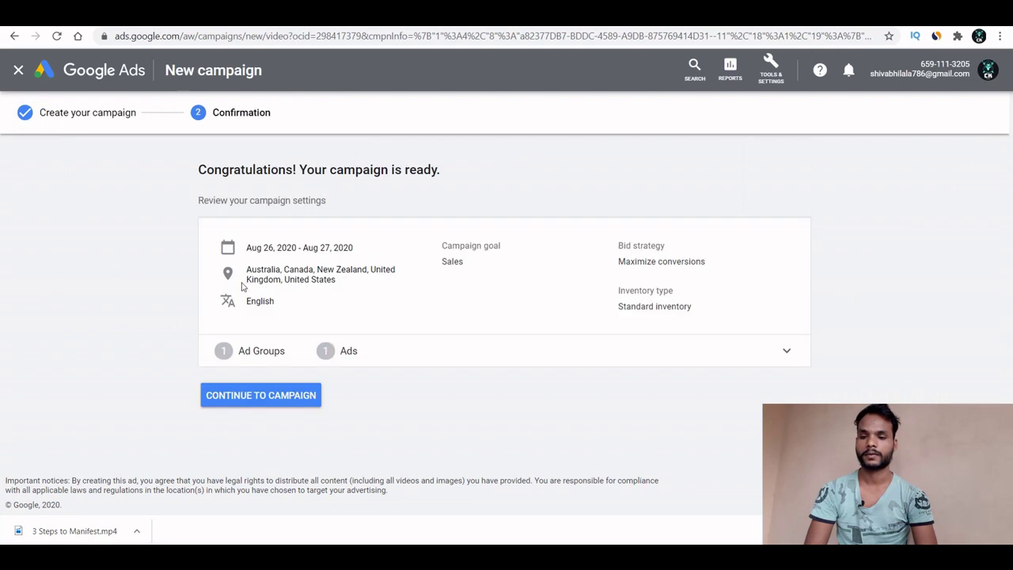
left_click(247, 399)
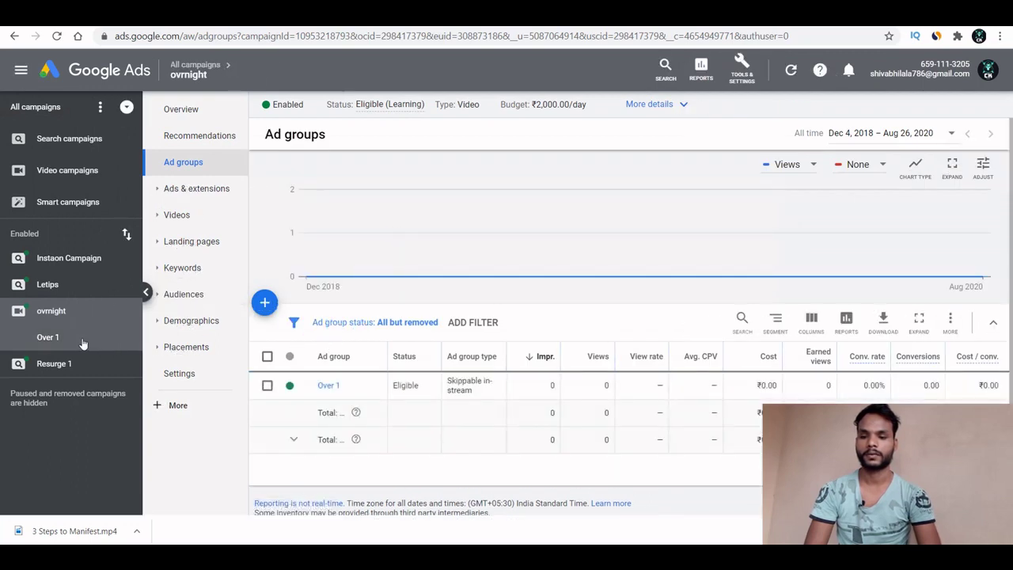
Start a new ad group in the ovrnight campaign and name it "ovrnight 2"
left_click(264, 302)
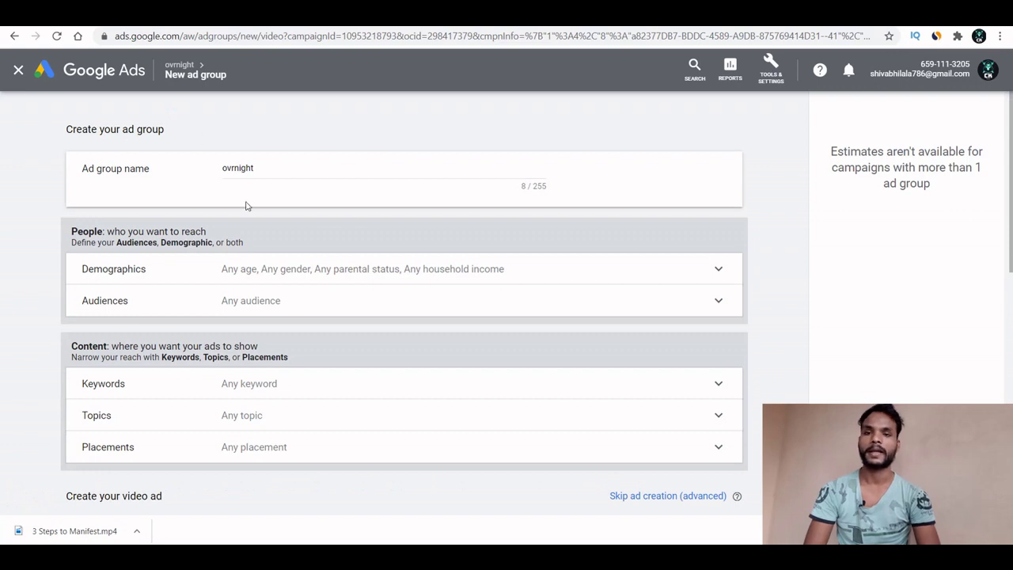
left_click(280, 168)
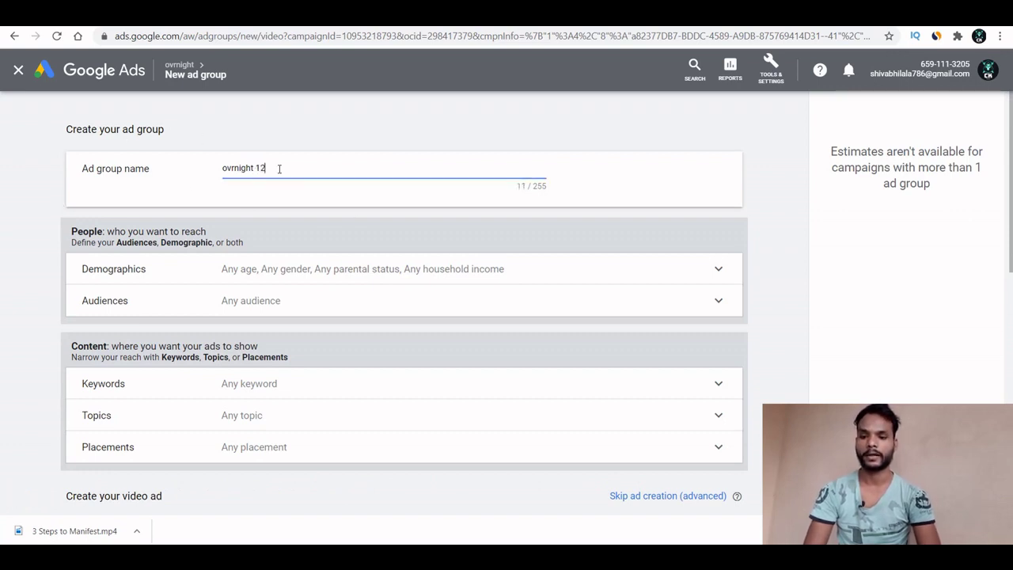
key("BackSpace")
key("BackSpace")
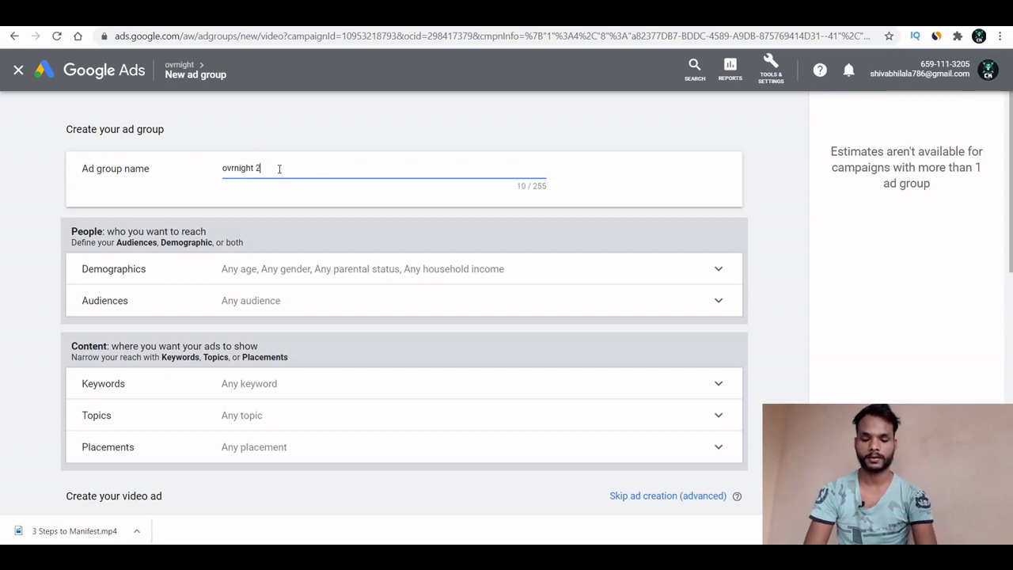
Exclude the 18 - 24 age range from the new ad group's demographic targeting
left_click(18, 287)
scroll(18, 287, "down", 1)
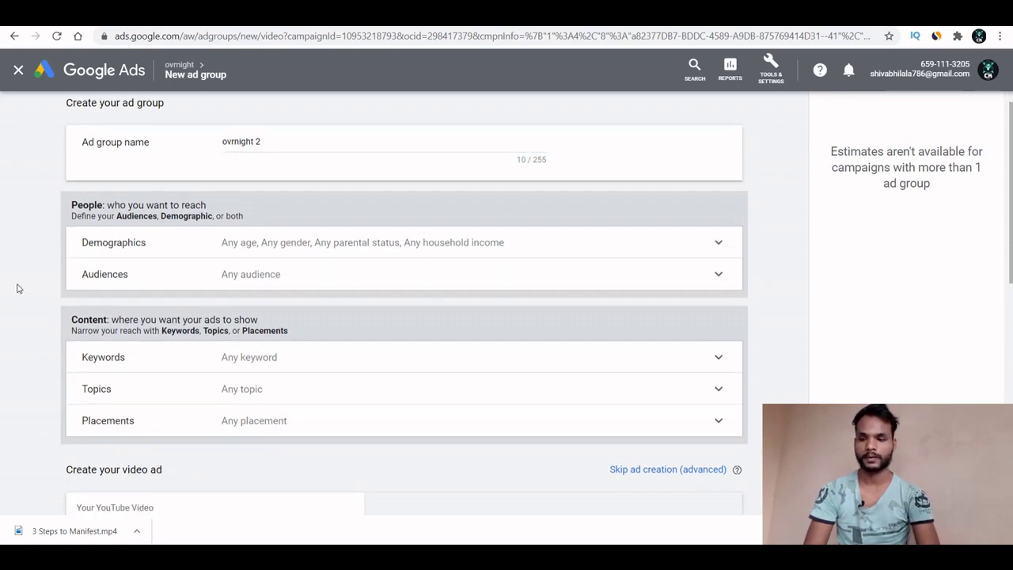
left_click(237, 225)
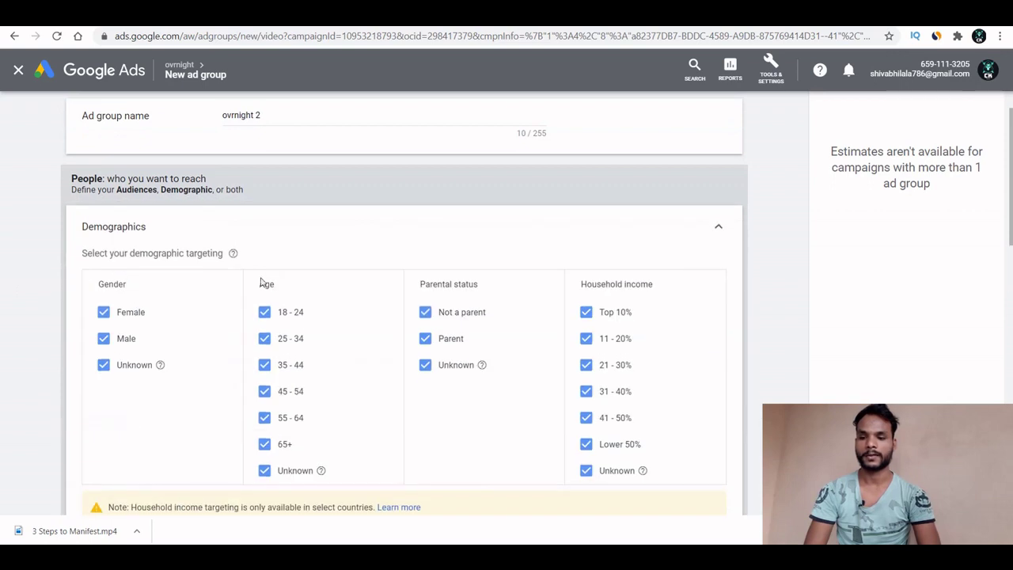
left_click(264, 312)
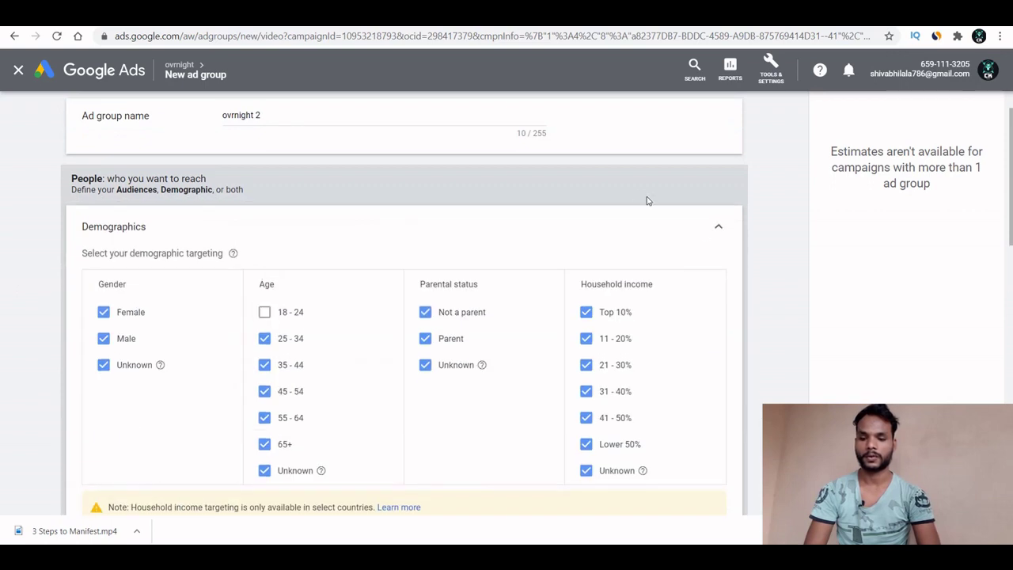
left_click(719, 228)
scroll(804, 255, "down", 2)
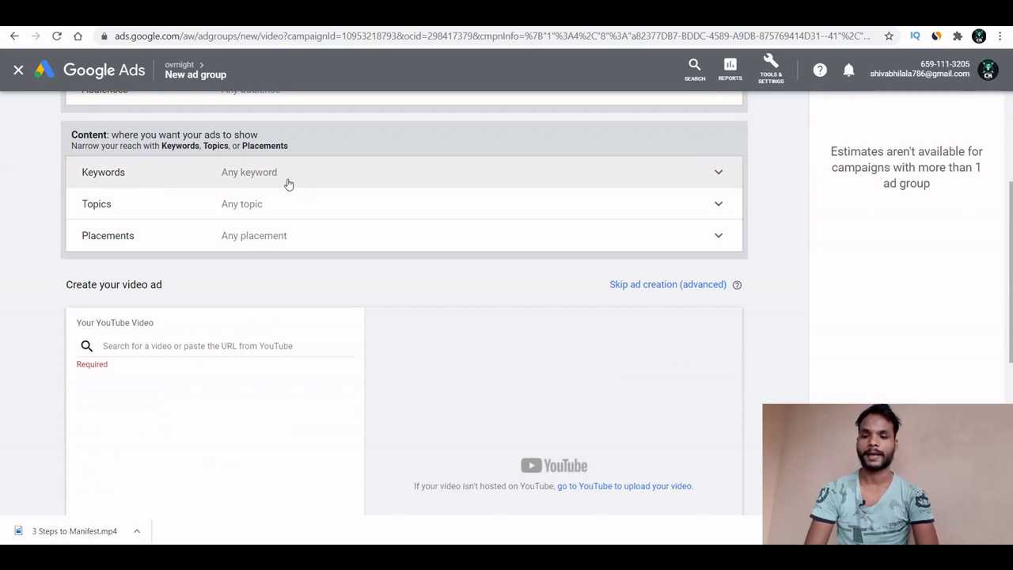
left_click(284, 184)
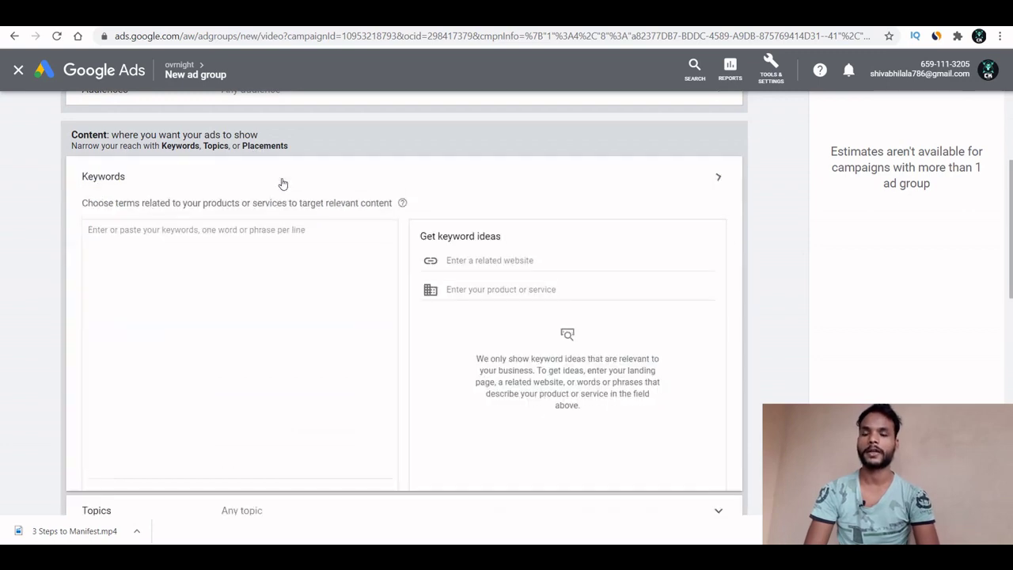
left_click(720, 184)
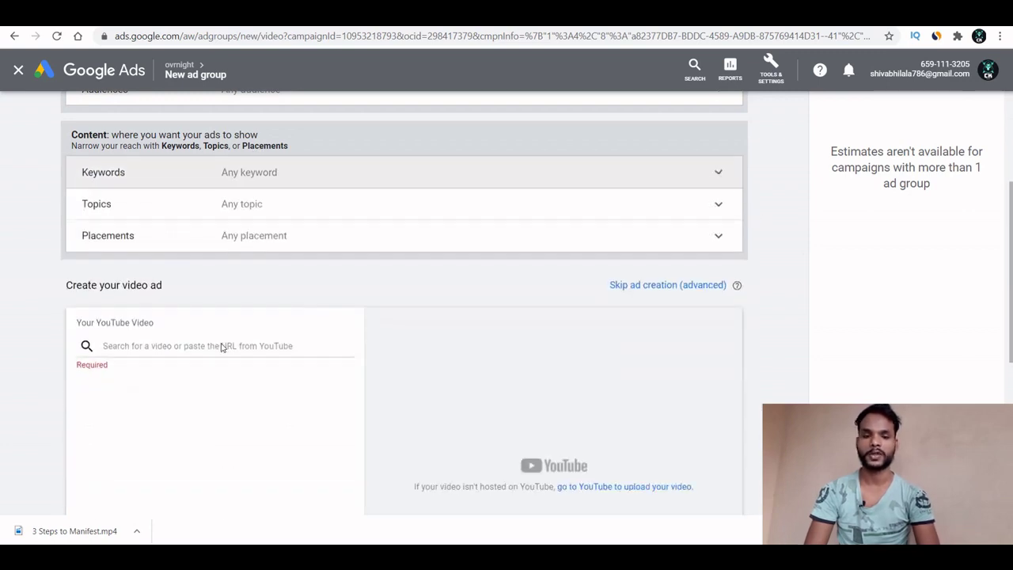
Search the ad group's placements for "proctor" and add the Proctor Gallagher Institute YouTube channel
left_click(232, 242)
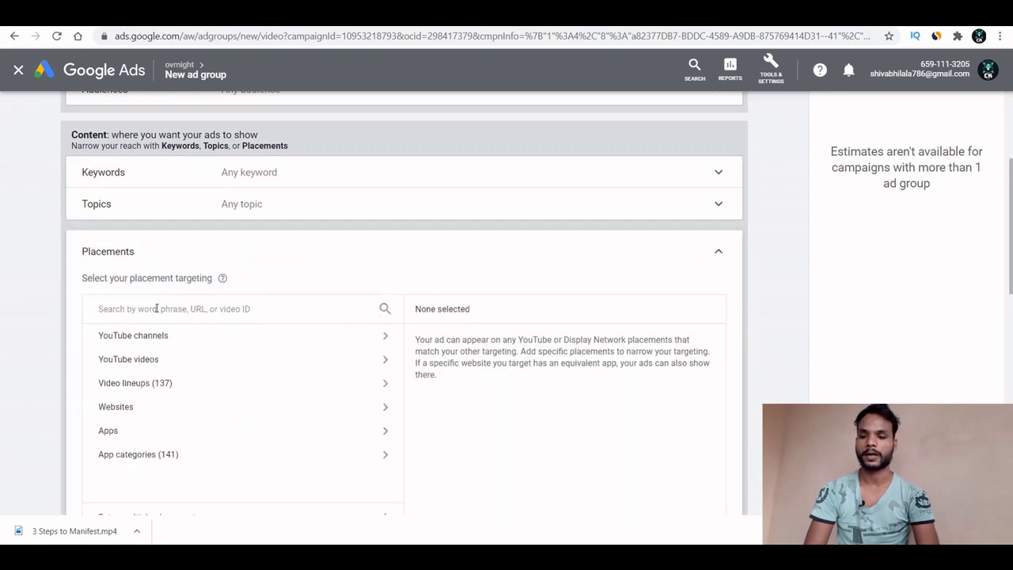
left_click(157, 309)
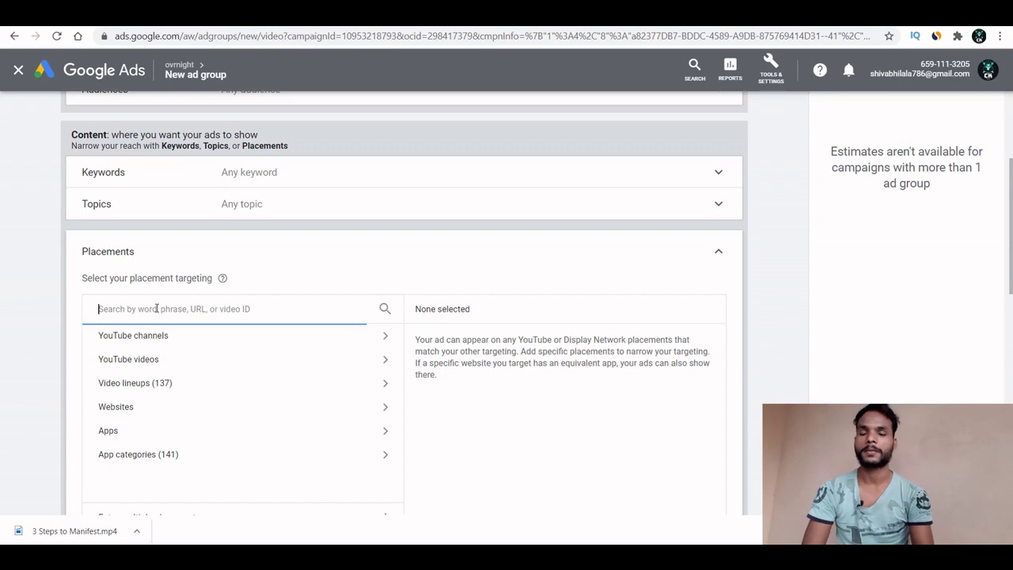
type("bc")
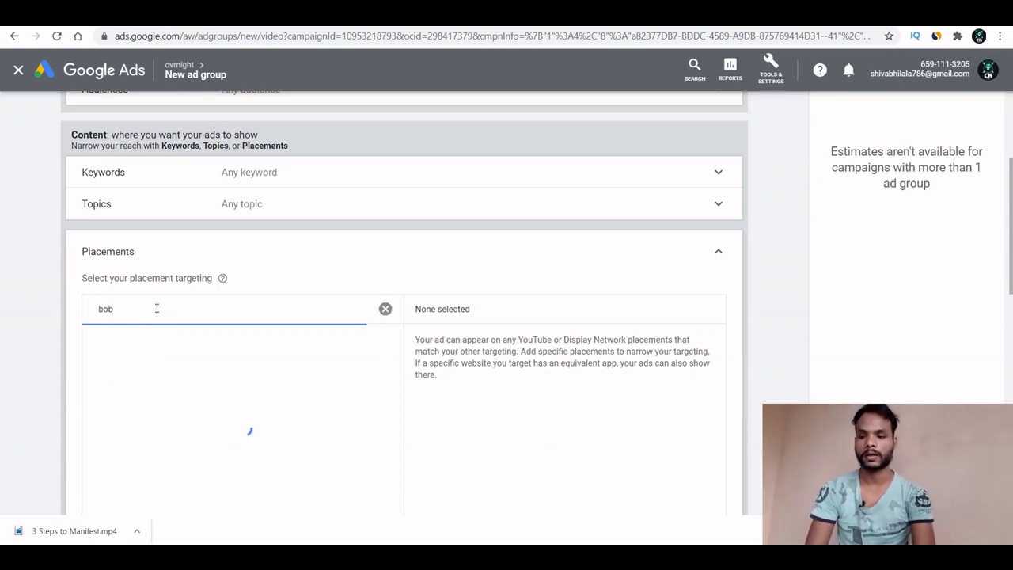
key("BackSpace")
key("BackSpace")
key("BackSpace")
type("pr")
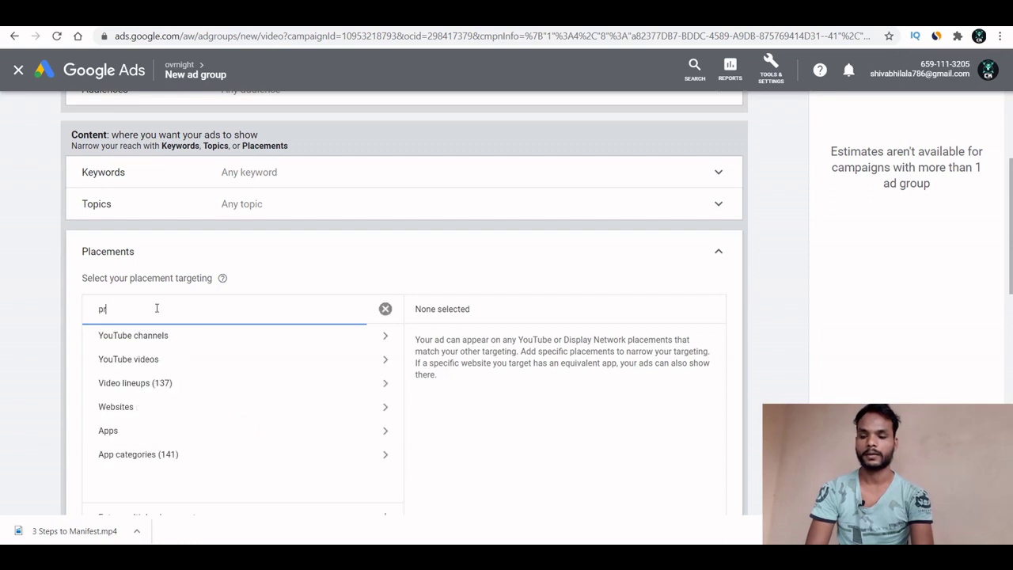
type("o")
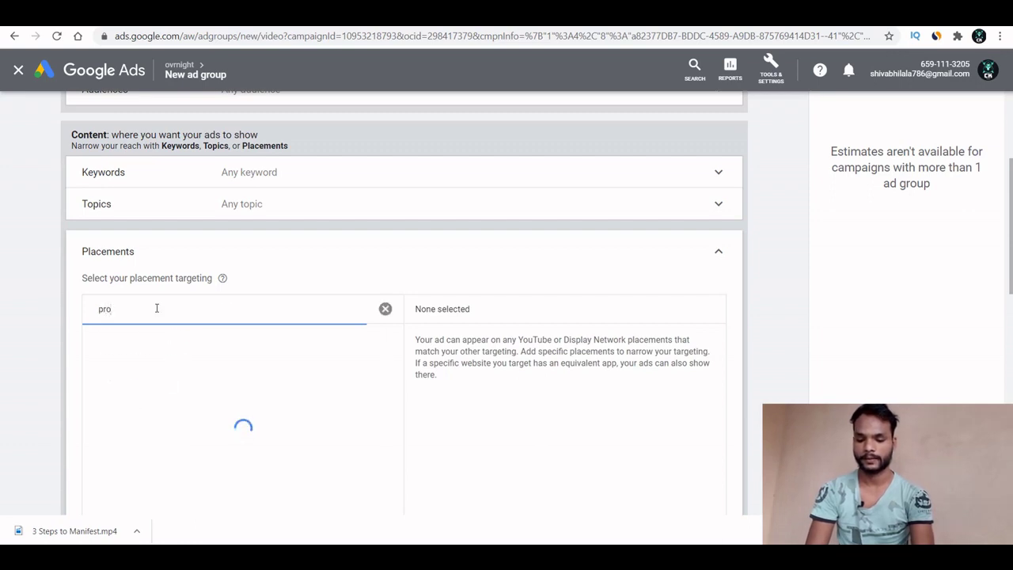
type("ctor")
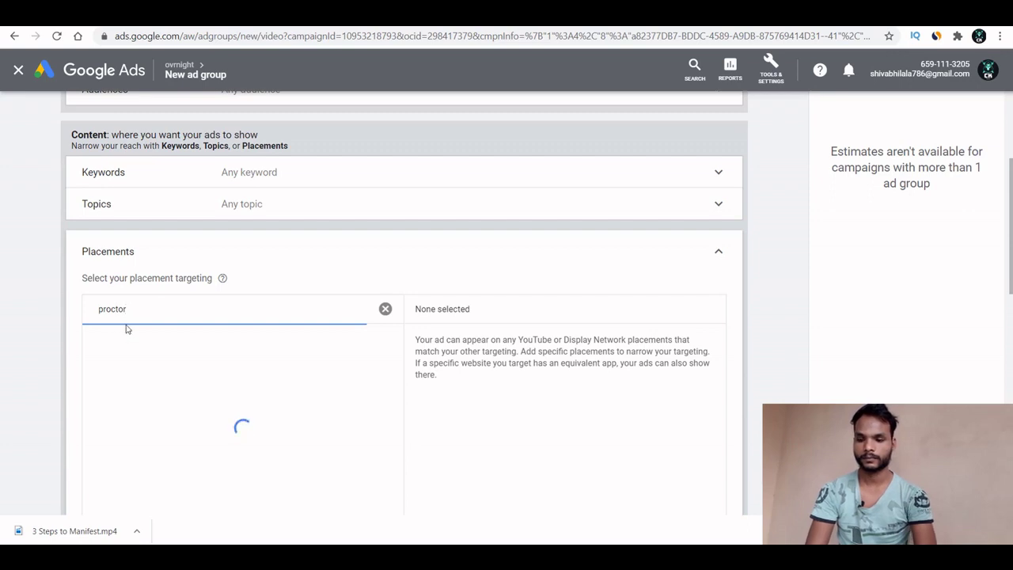
left_click(136, 339)
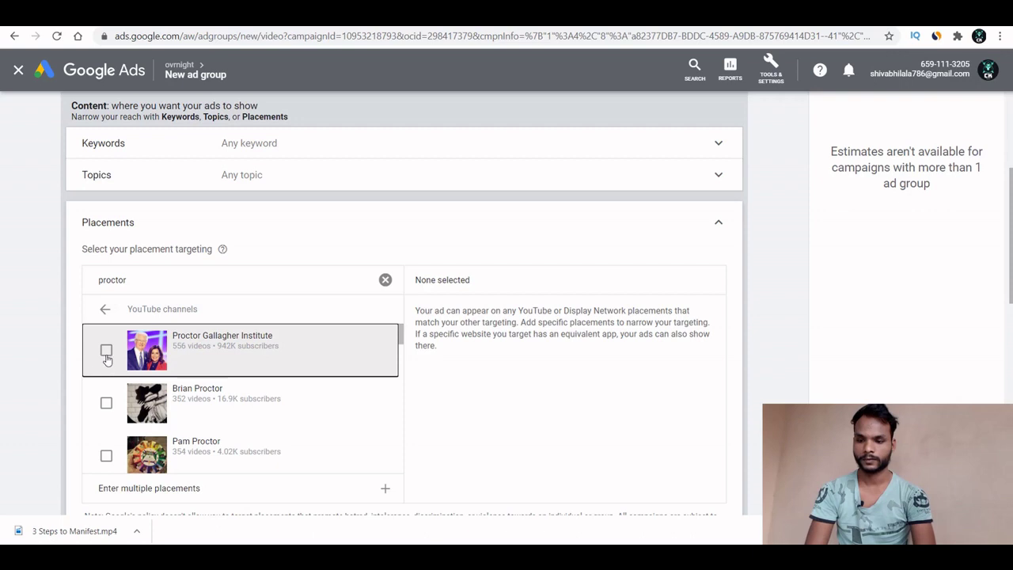
left_click(106, 352)
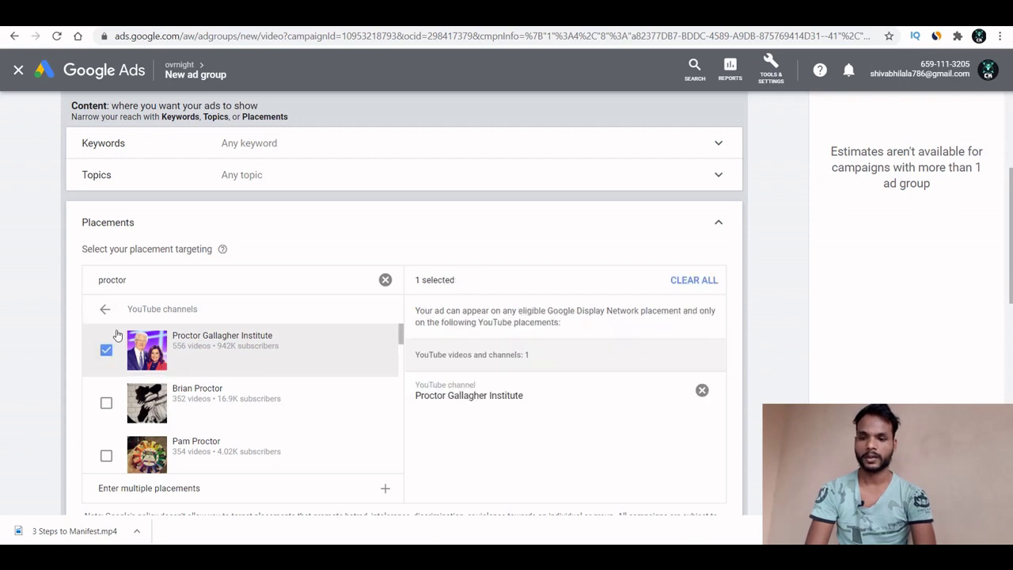
Search the placements for "tony robbins" and add the Tony Robbins YouTube channel to the targeting
double_click(163, 274)
key("BackSpace")
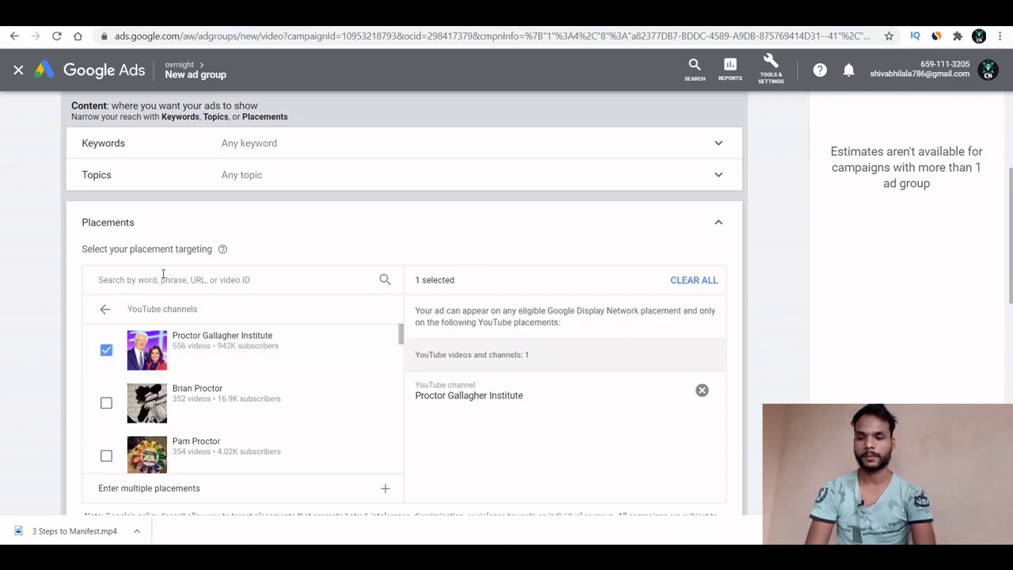
type("to")
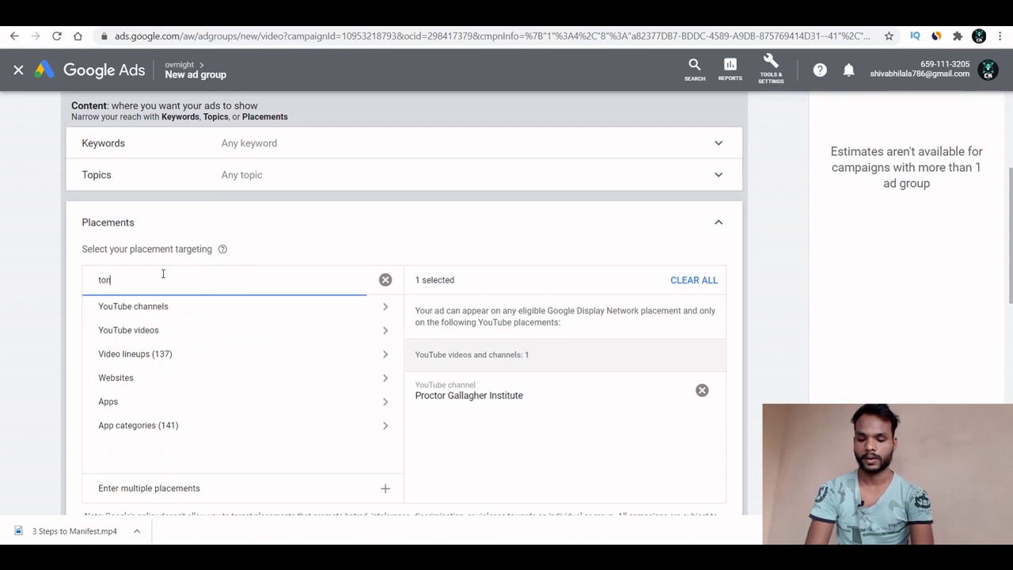
type("ny ro")
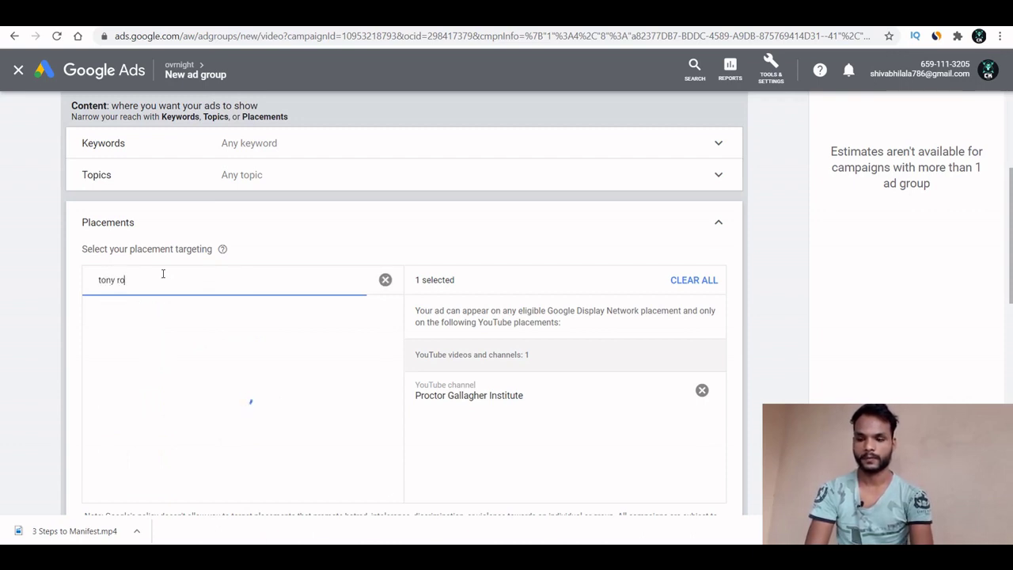
type("bbins")
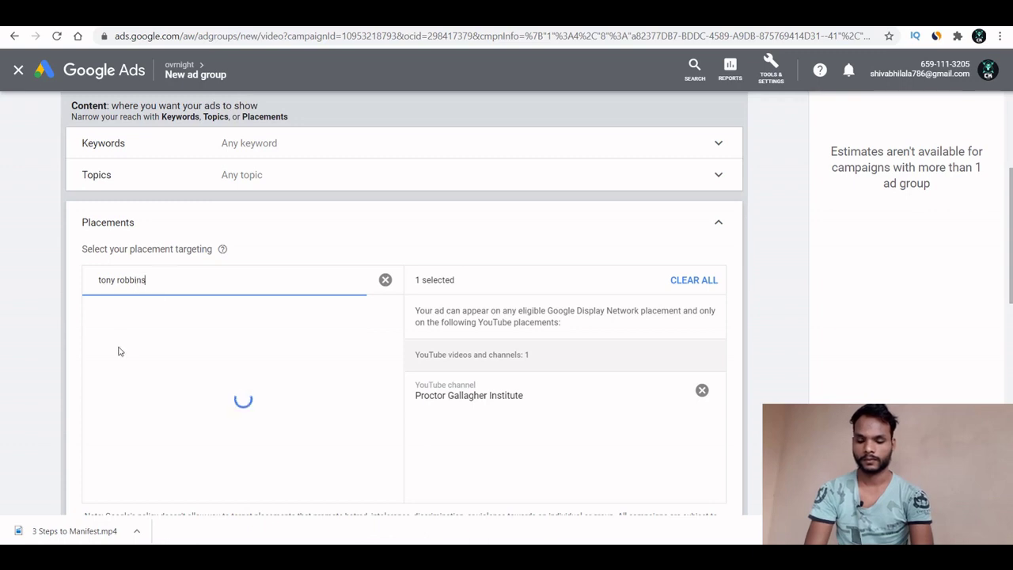
left_click(103, 318)
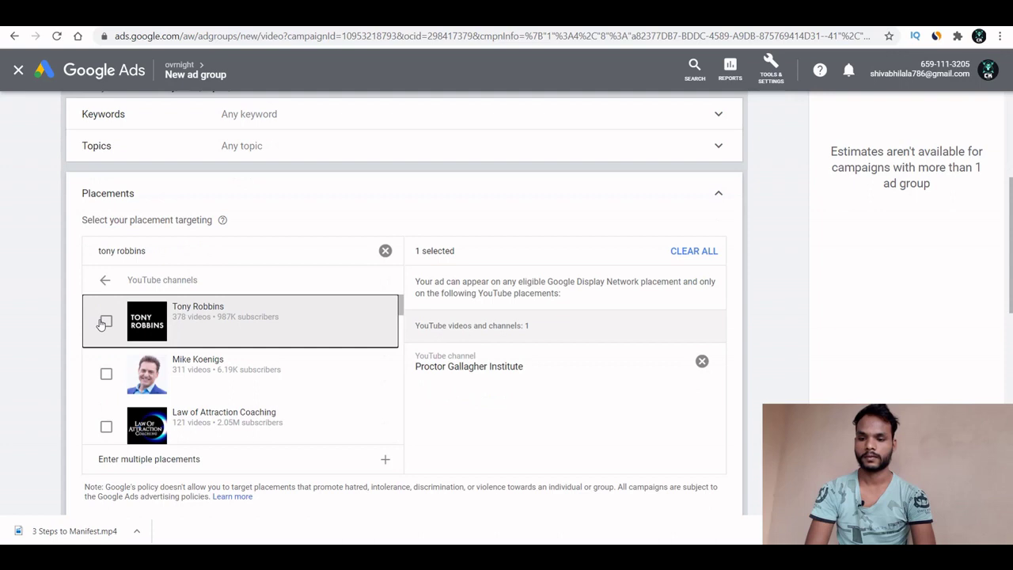
left_click(105, 322)
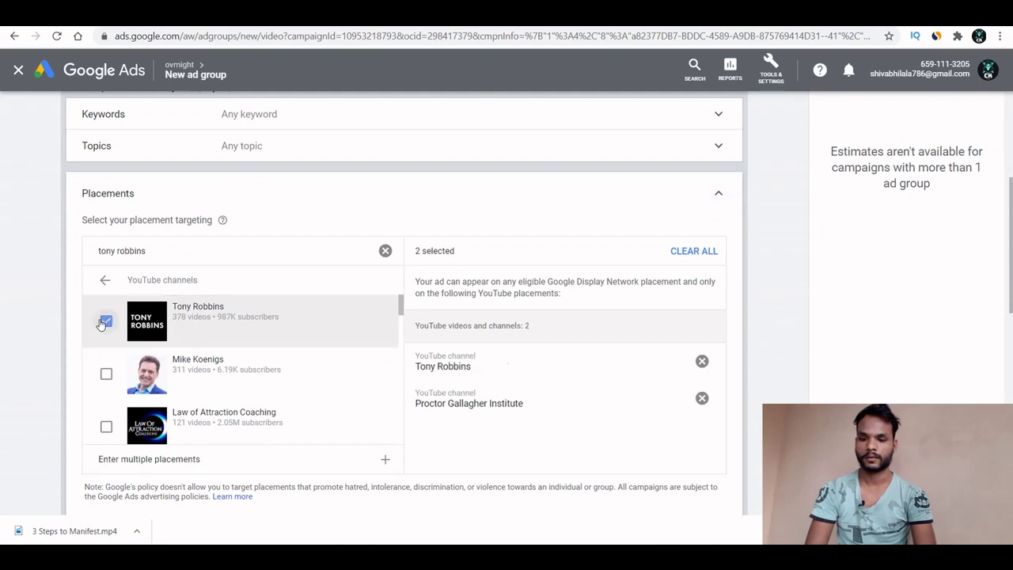
Search the placements for "grante cardone", add the Grant Cardone YouTube channel and close the placement targeting
triple_click(175, 252)
key("BackSpace")
left_click(176, 251)
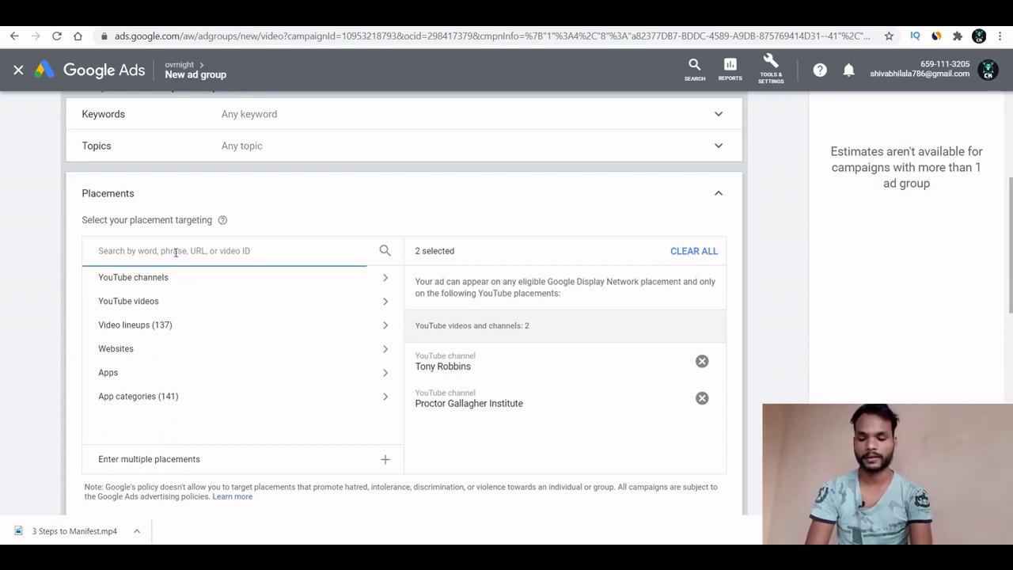
type("gran")
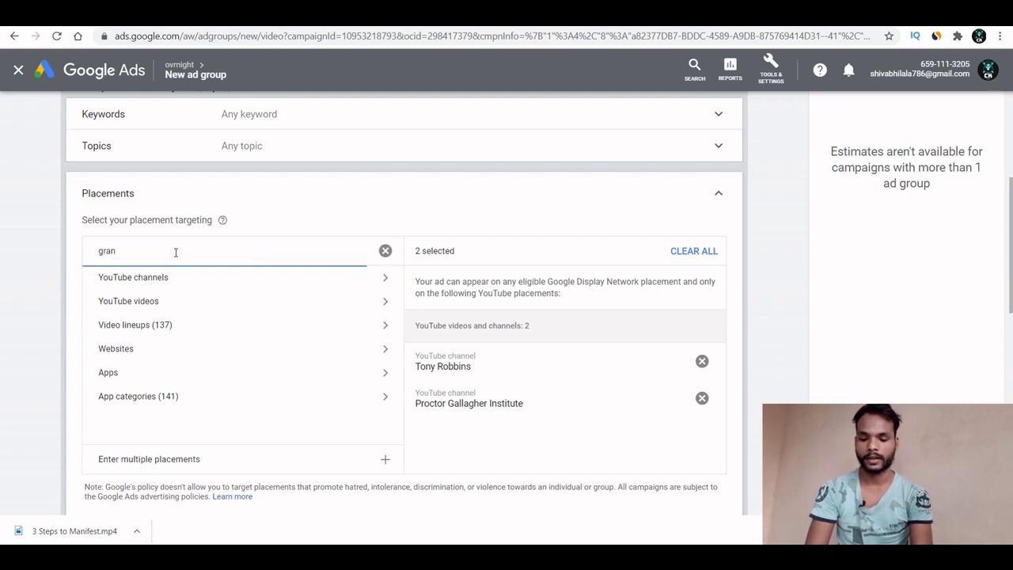
type("te cardone")
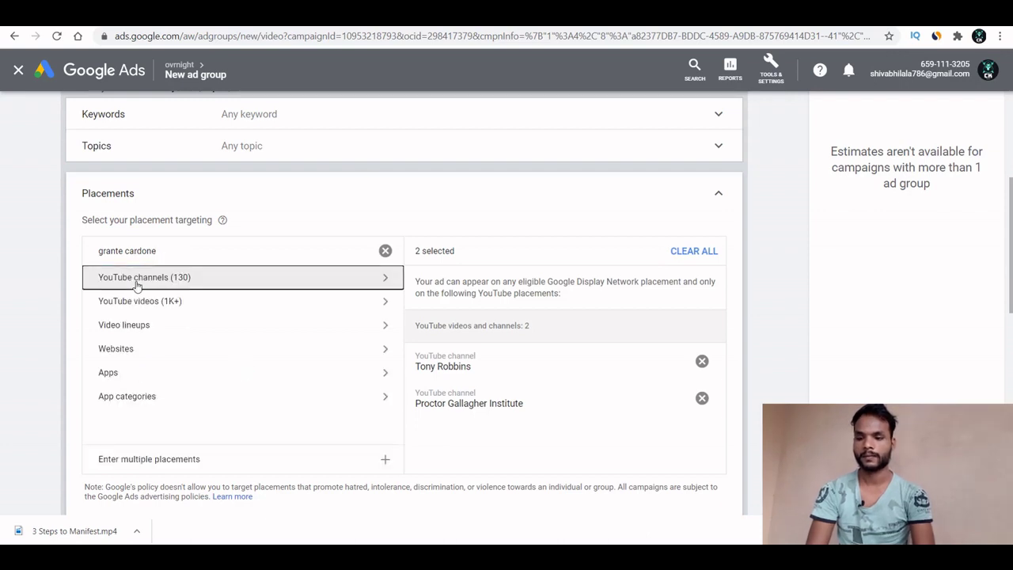
left_click(137, 285)
left_click(106, 293)
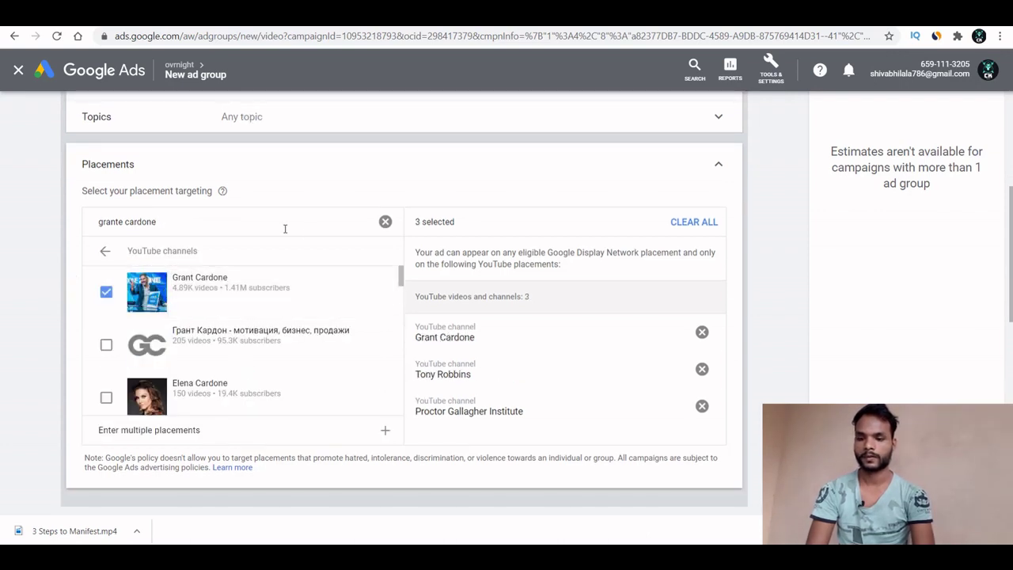
left_click(386, 222)
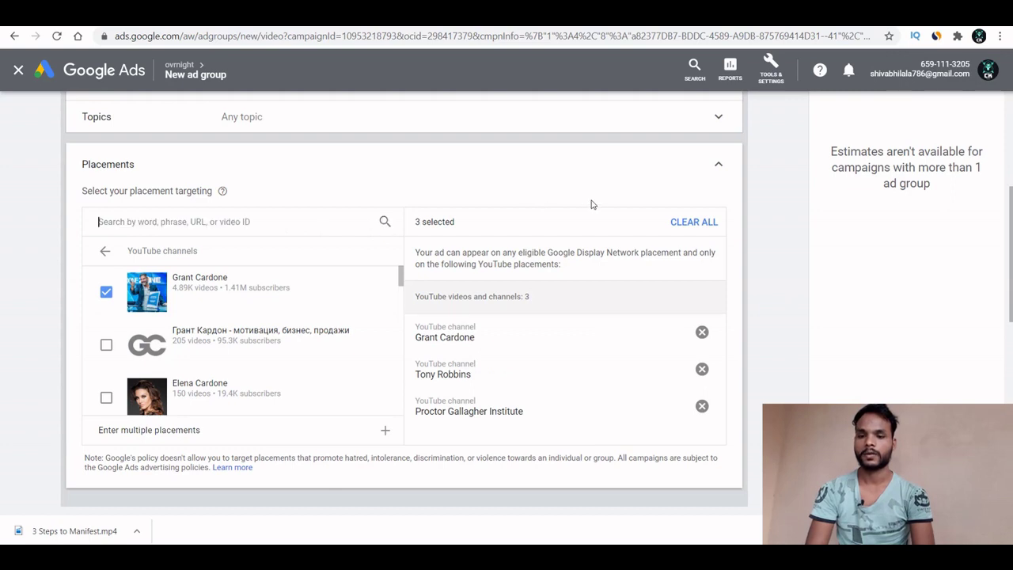
left_click(500, 187)
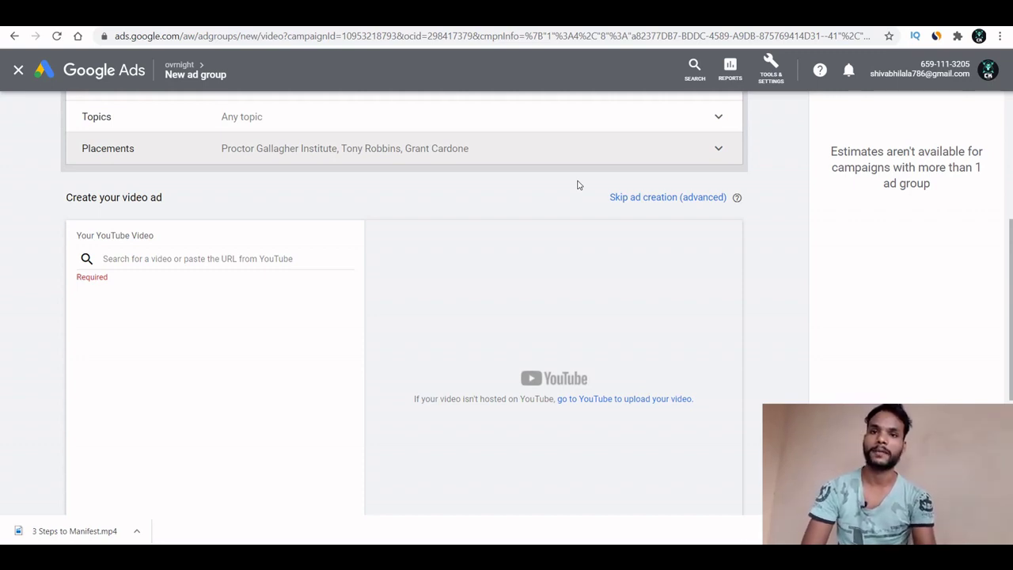
Copy the "3 Steps to Manifest" video link from YouTube Studio and use it as the Google Ads video ad's YouTube video
left_click(169, 269)
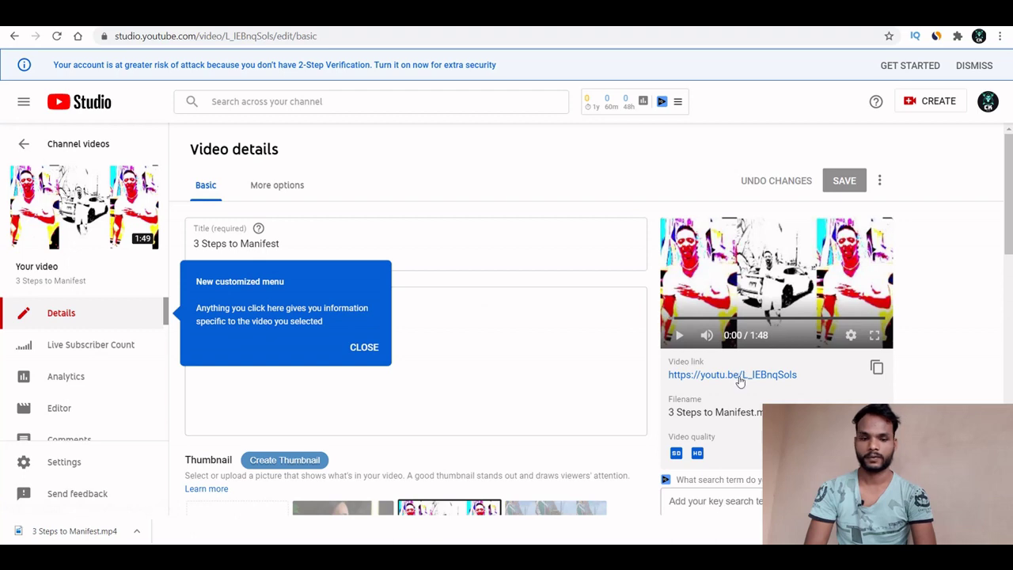
left_click(876, 366)
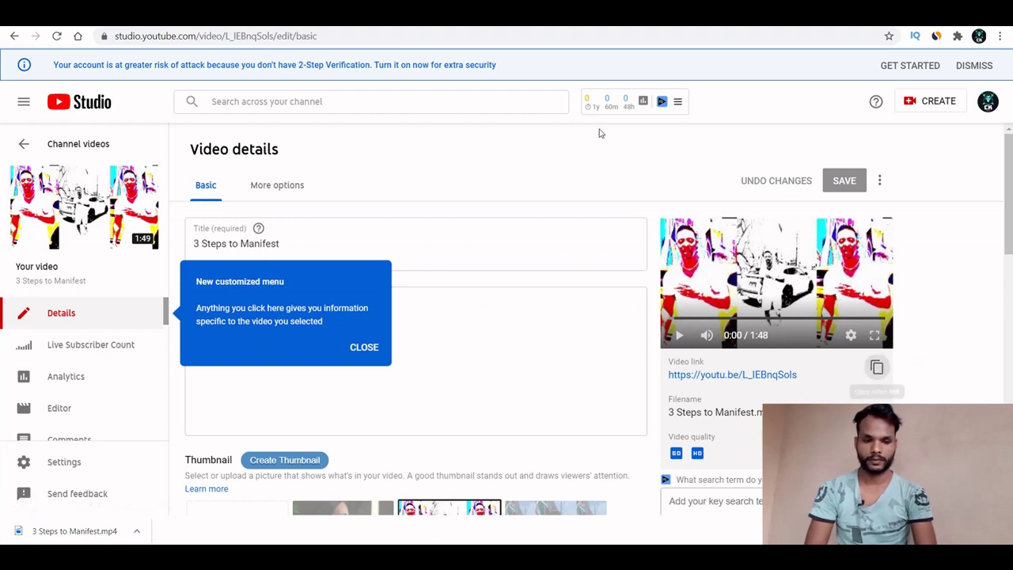
left_click(234, 30)
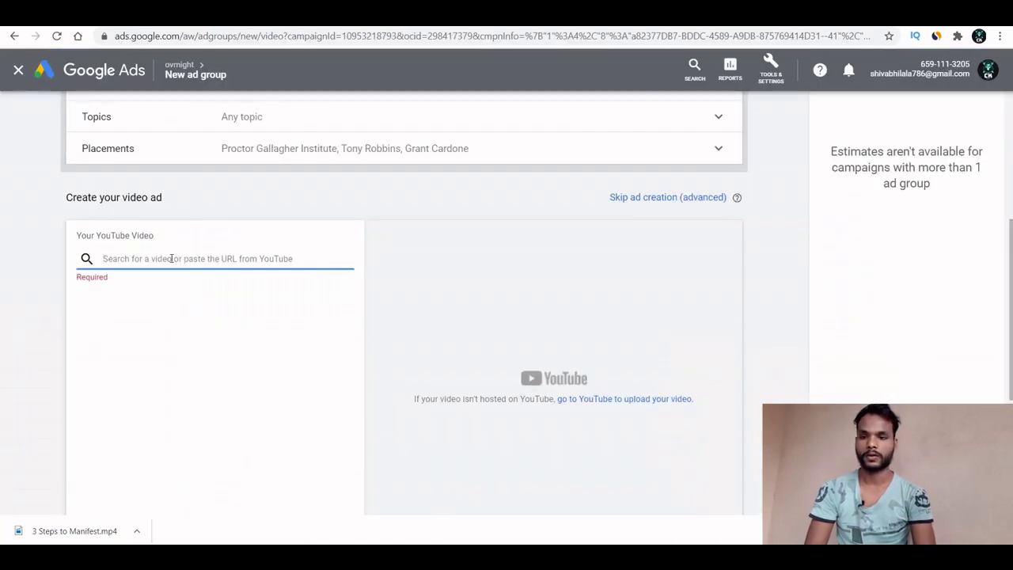
key("ctrl+v")
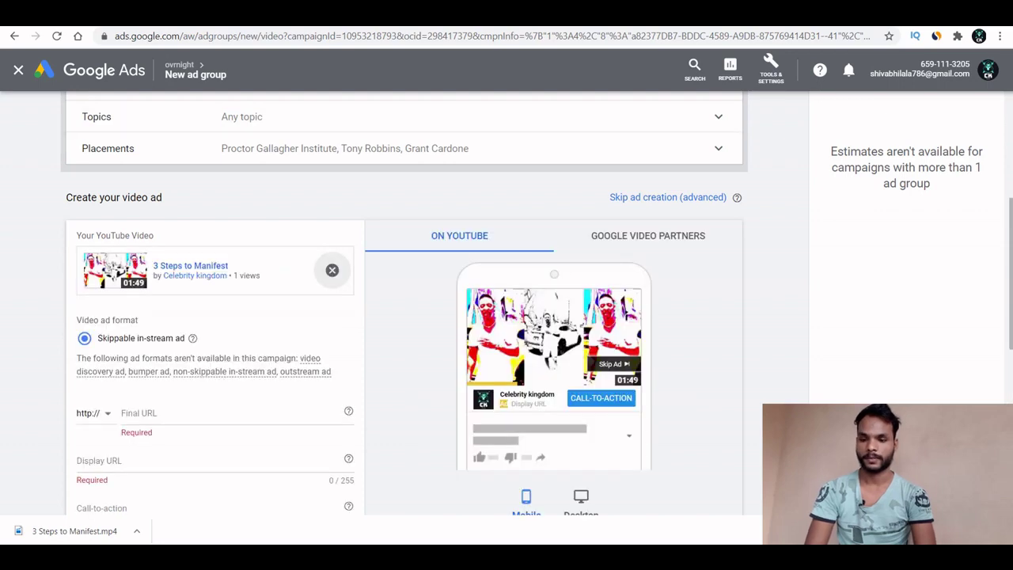
Open a new browser tab and enter "law" as the address to look up the previously visited lawofattractionquiz.com pages
key("ctrl+Tab")
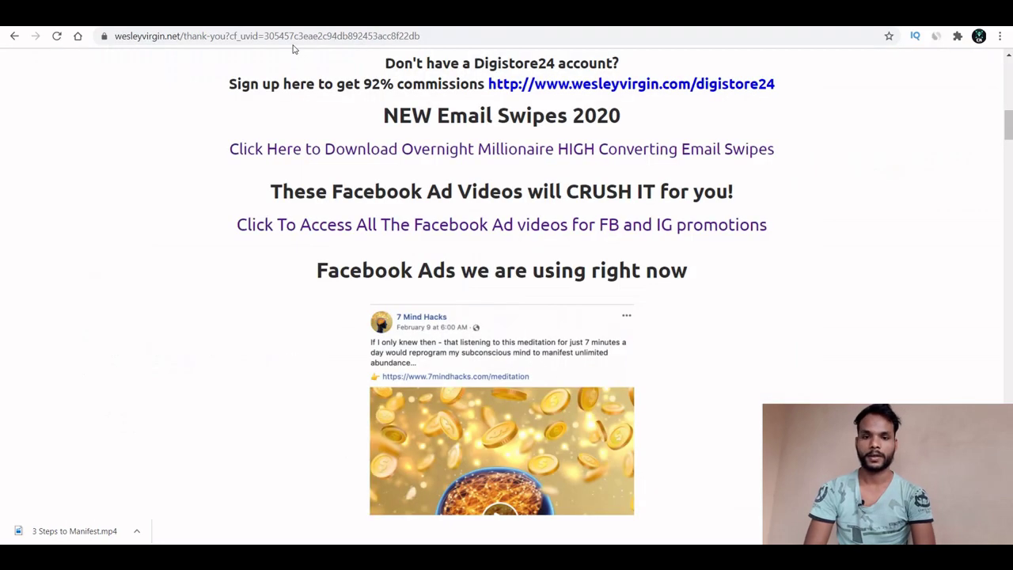
key("ctrl+t")
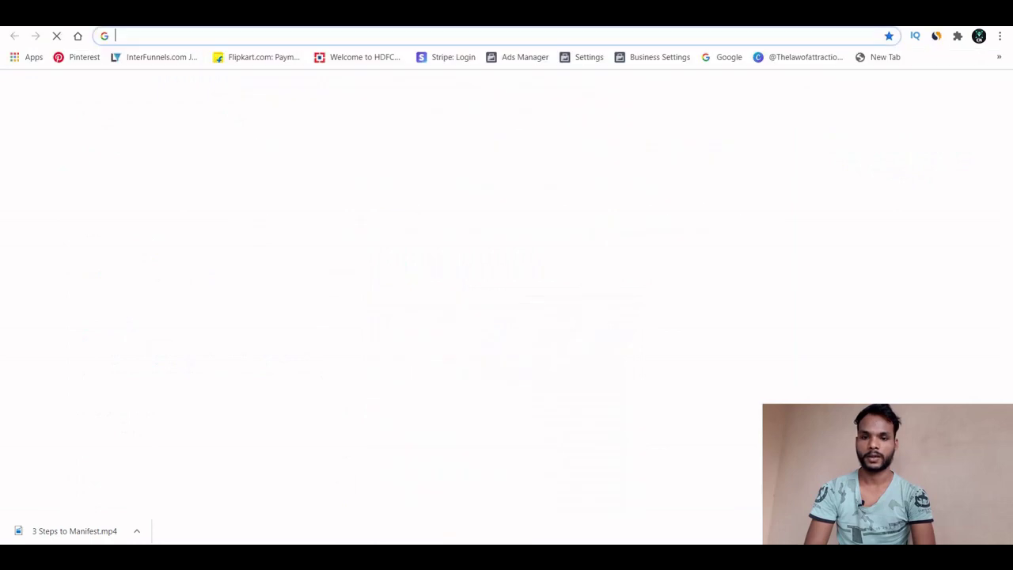
left_click(581, 35)
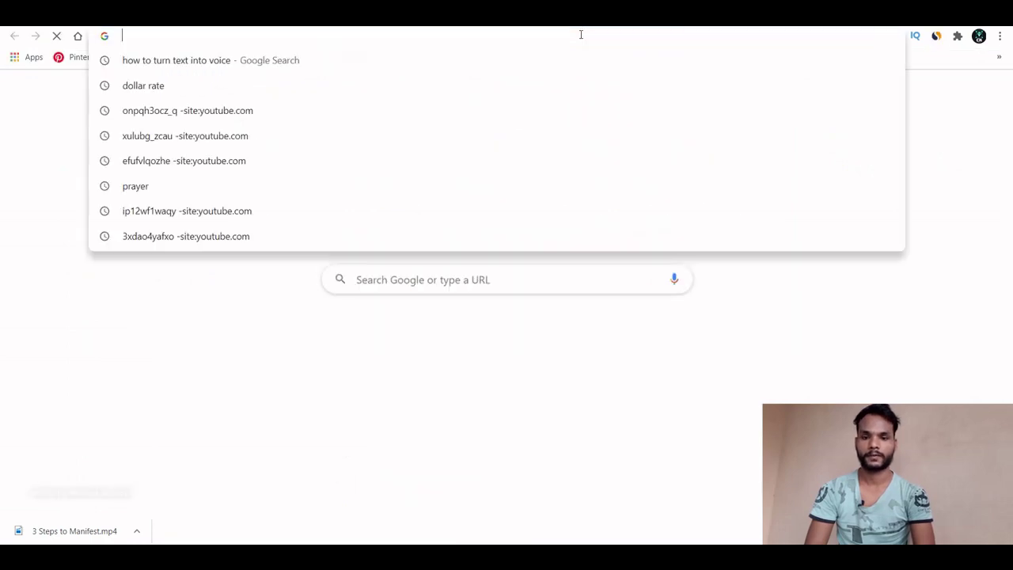
type("lae")
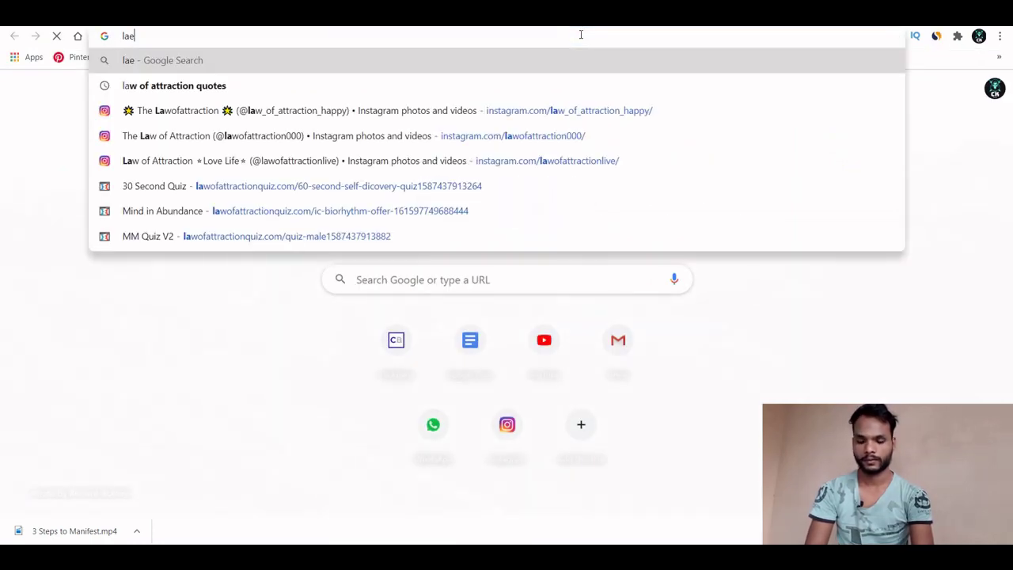
key("BackSpace")
key("BackSpace")
type("ae")
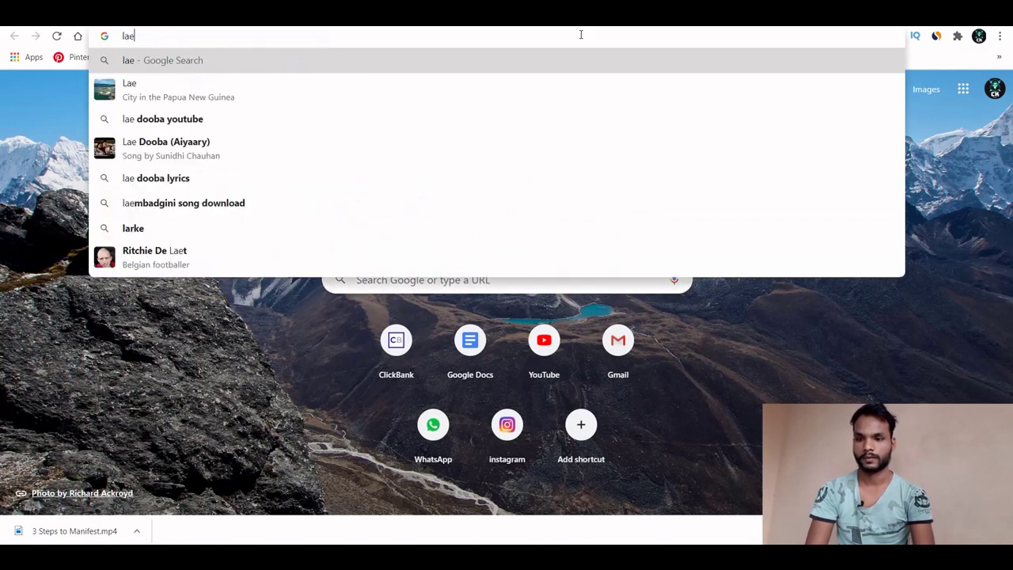
key("BackSpace")
type("w")
key("Down")
key("Down")
key("Down")
key("Down")
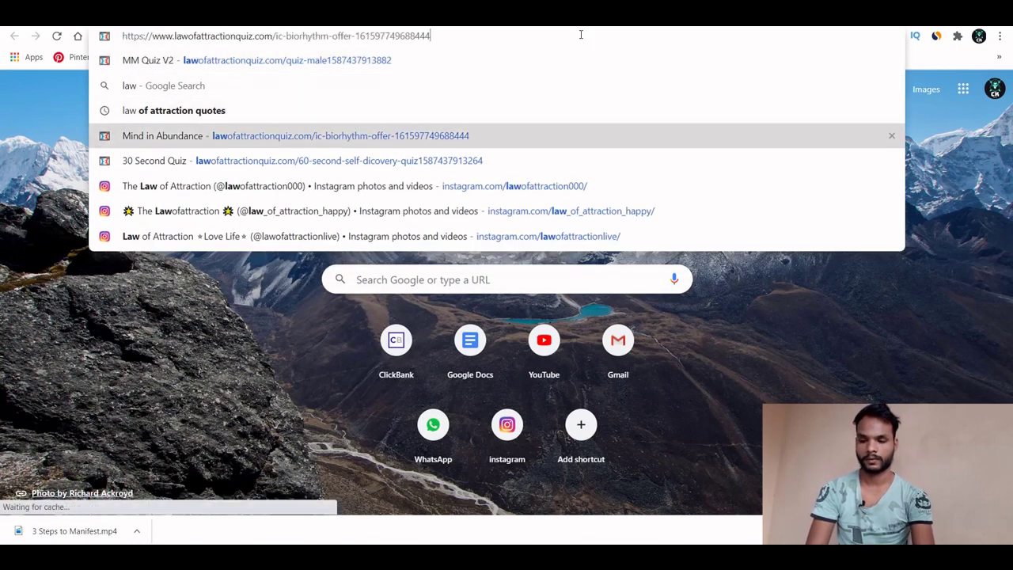
key("Up")
key("Up")
key("Up")
key("Up")
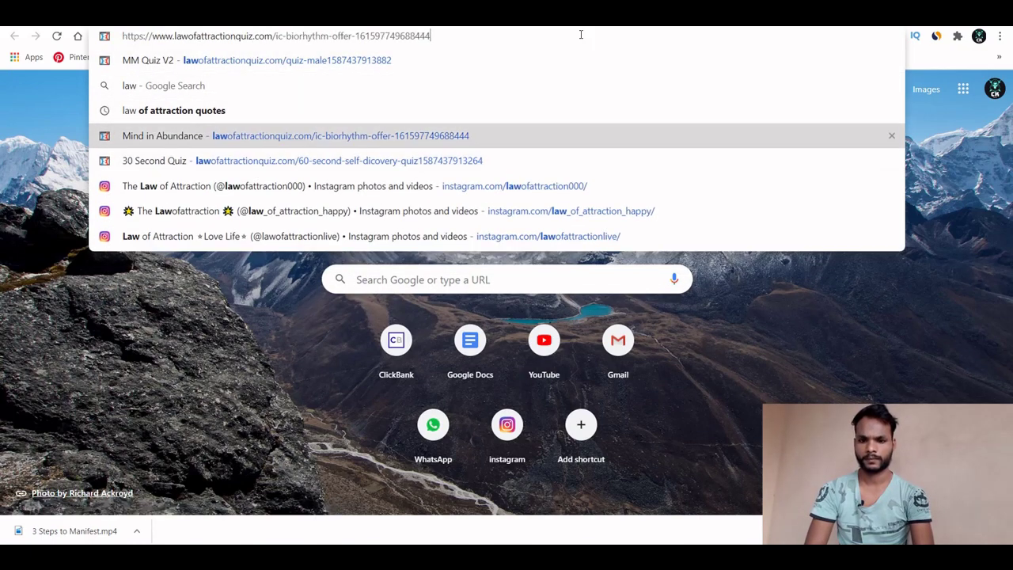
key("Up")
key("Down")
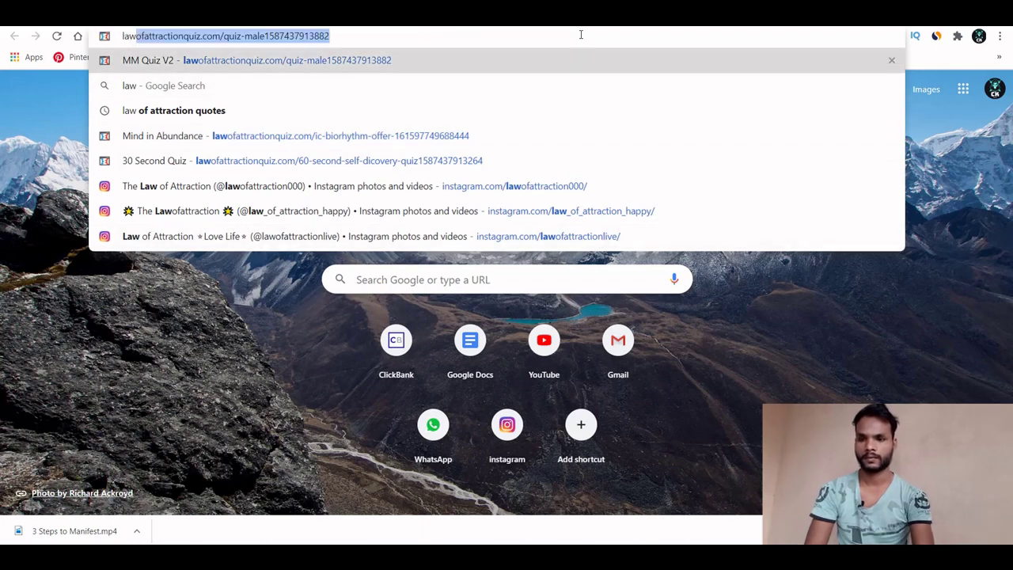
type("of a")
type("a")
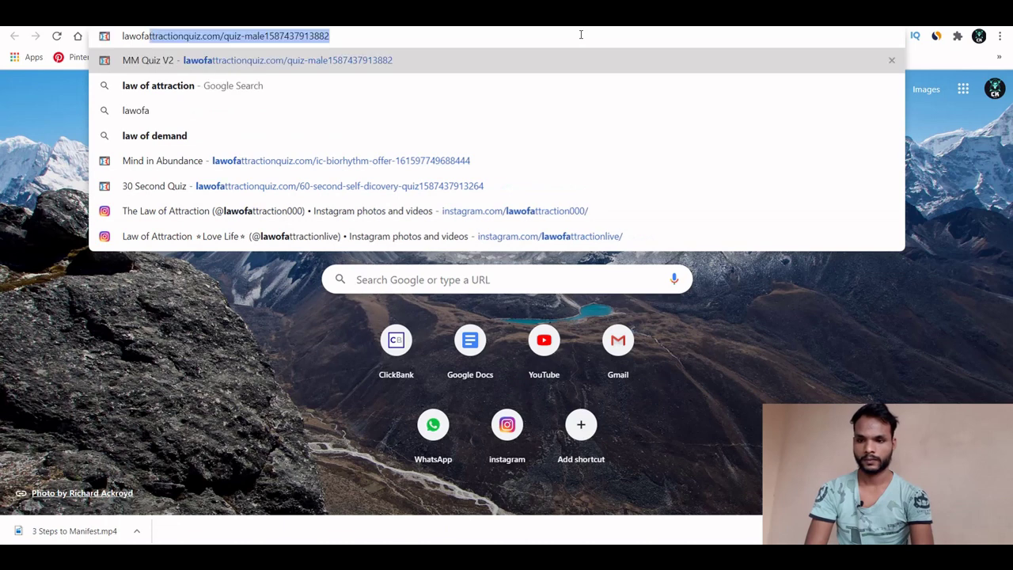
key("Down")
key("Down")
key("Down")
key("Down")
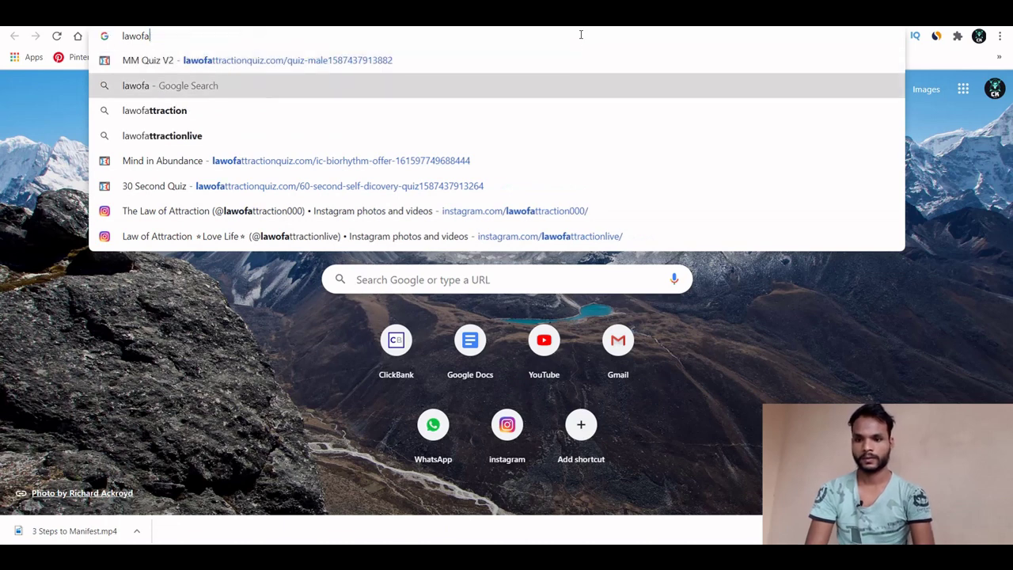
key("ctrl+a")
key("ctrl+c")
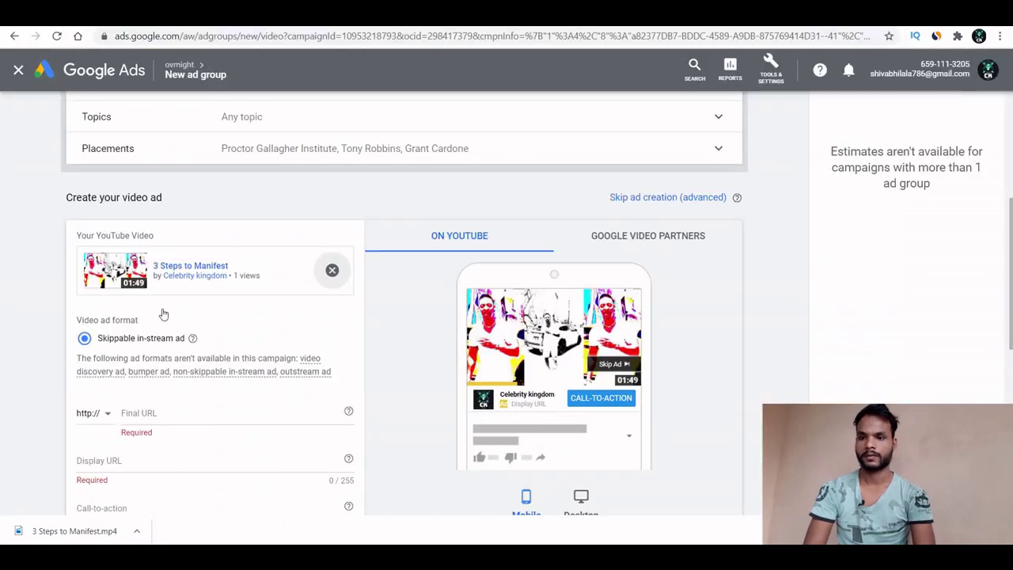
left_click(156, 413)
key("ctrl+v")
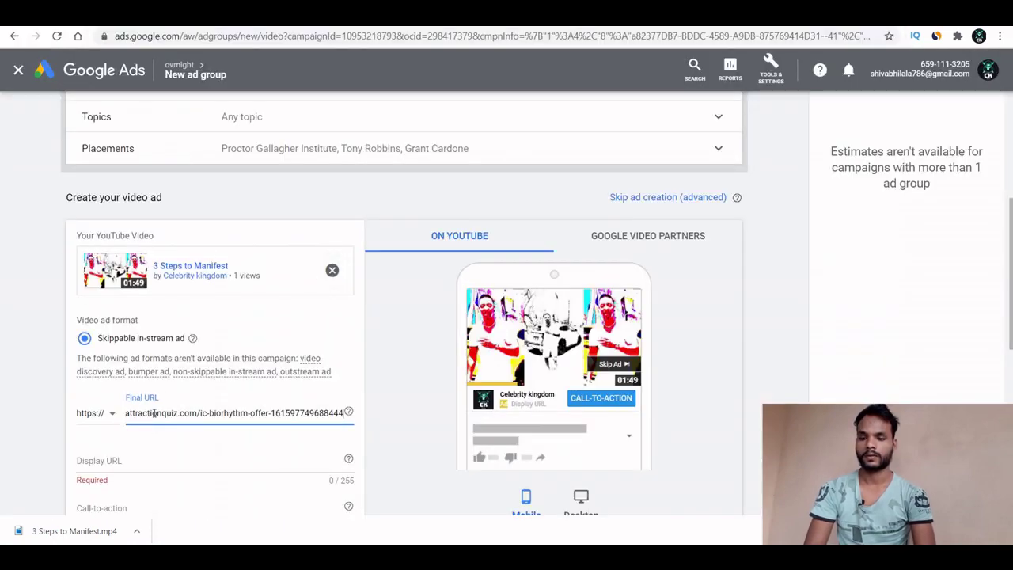
left_click(11, 400)
Set the video ad's call-to-action text to "Learn More"
scroll(11, 399, "down", 3)
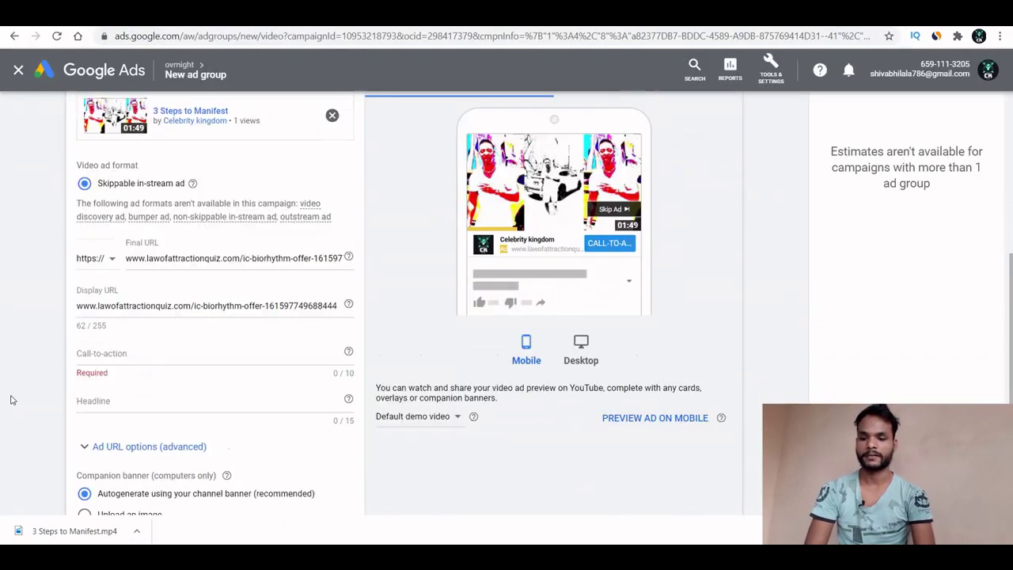
left_click(144, 319)
type("L")
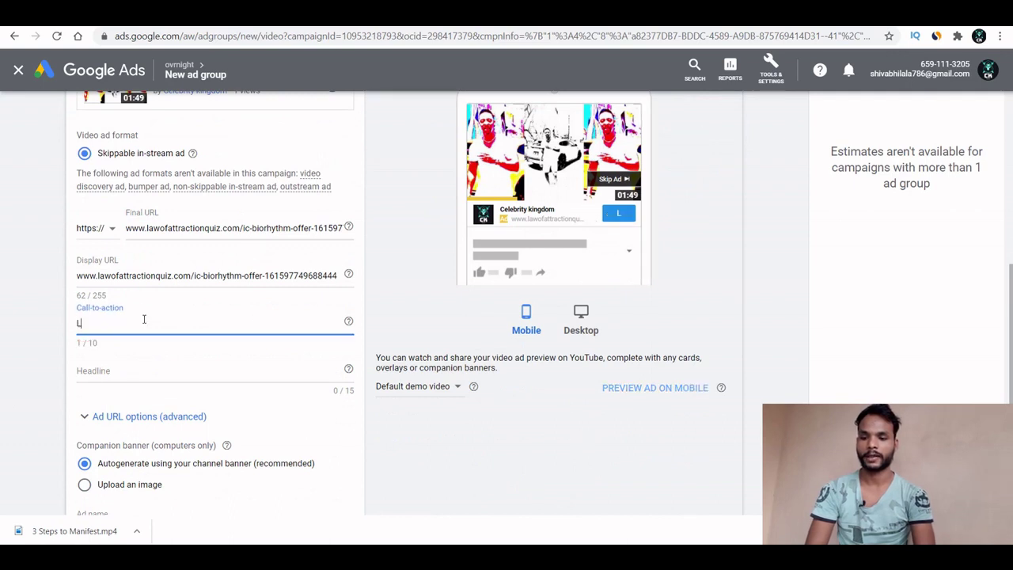
type("earn More")
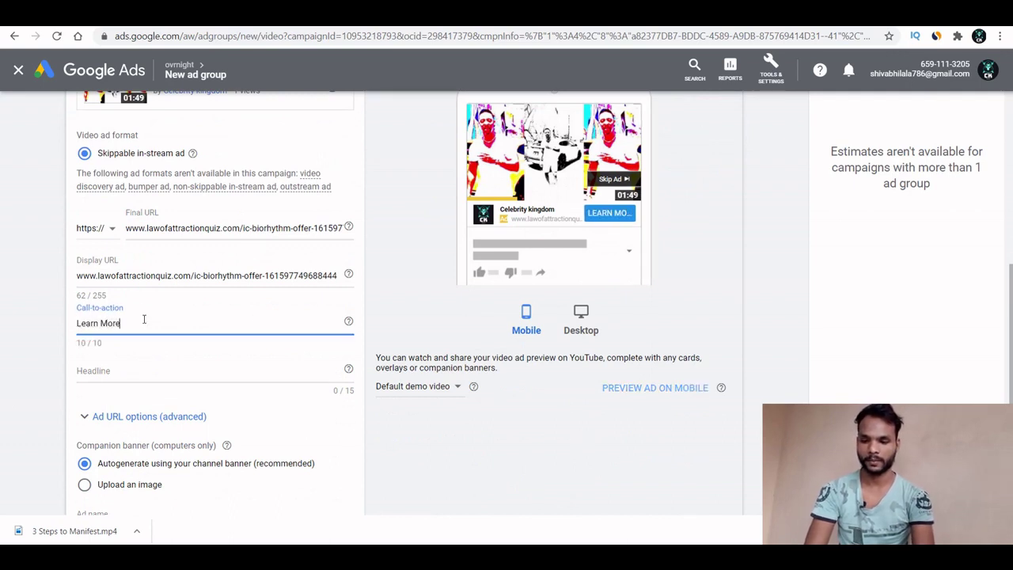
Set the video ad's headline to "Manifest Dreams"
left_click(96, 372)
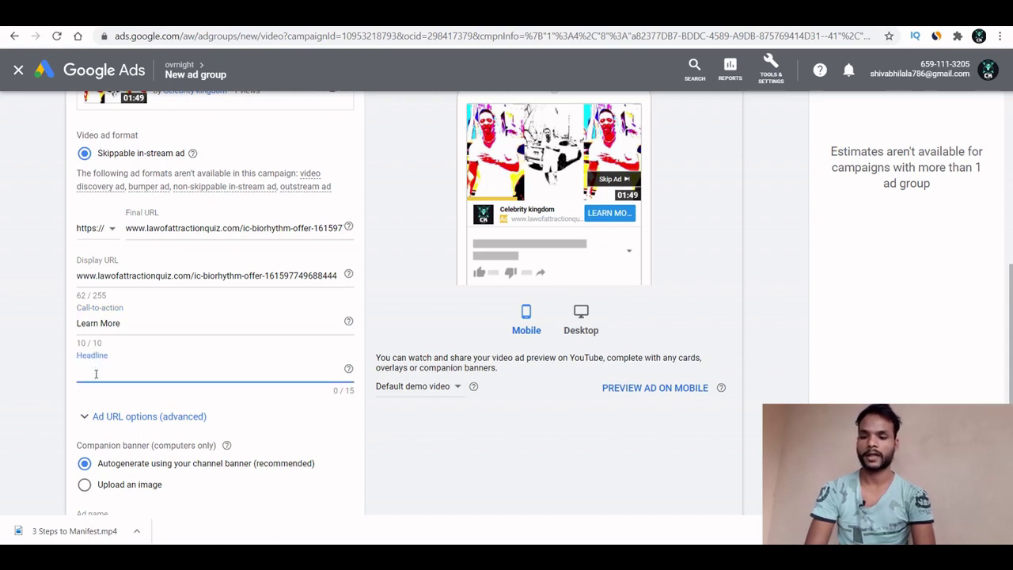
type("Manife")
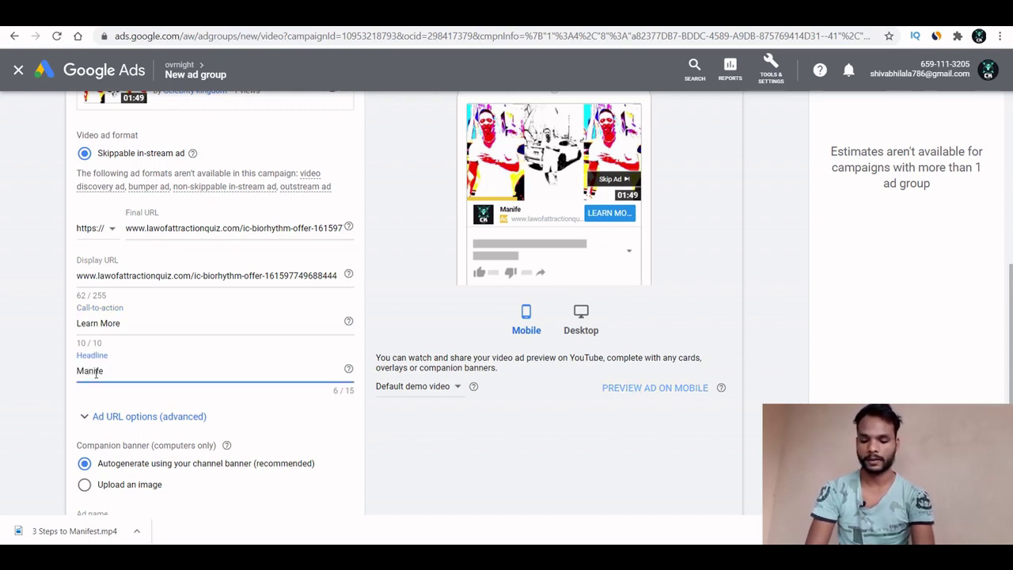
type("st Dre")
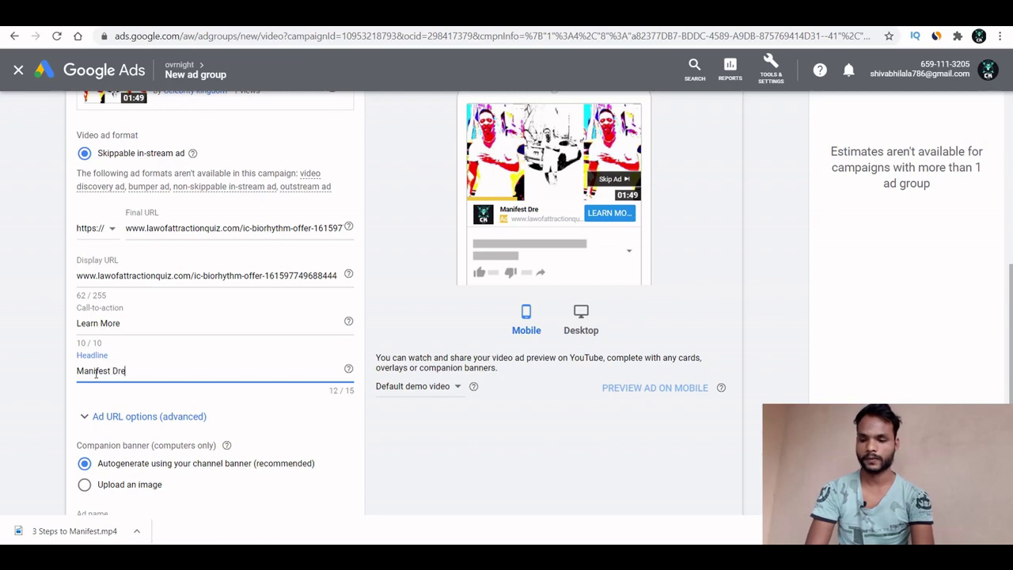
type("ams")
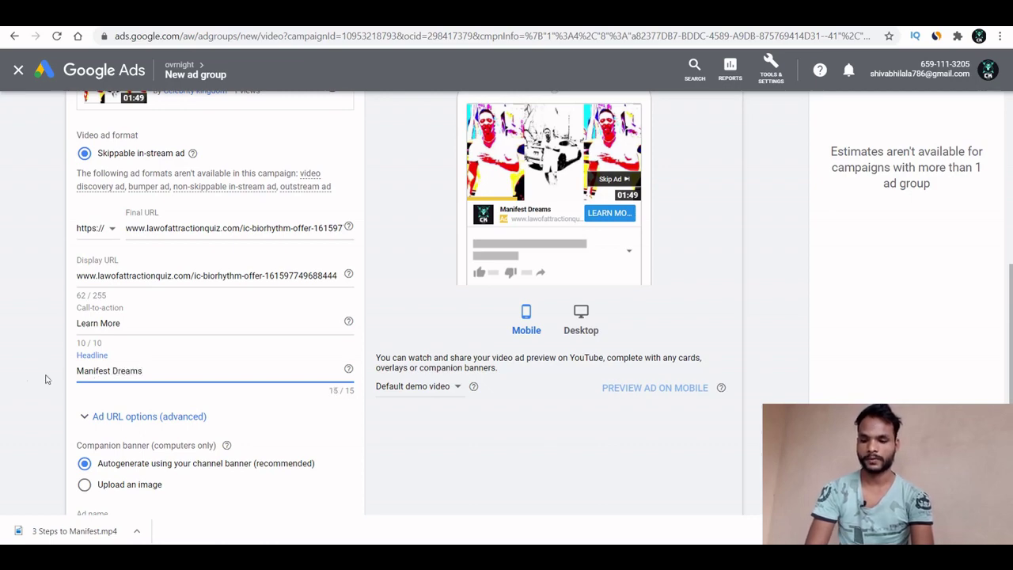
left_click(14, 385)
Review the ad group's targeting and ad settings, and save the ad group with the ad named "Ad #1"
scroll(14, 386, "up", 5)
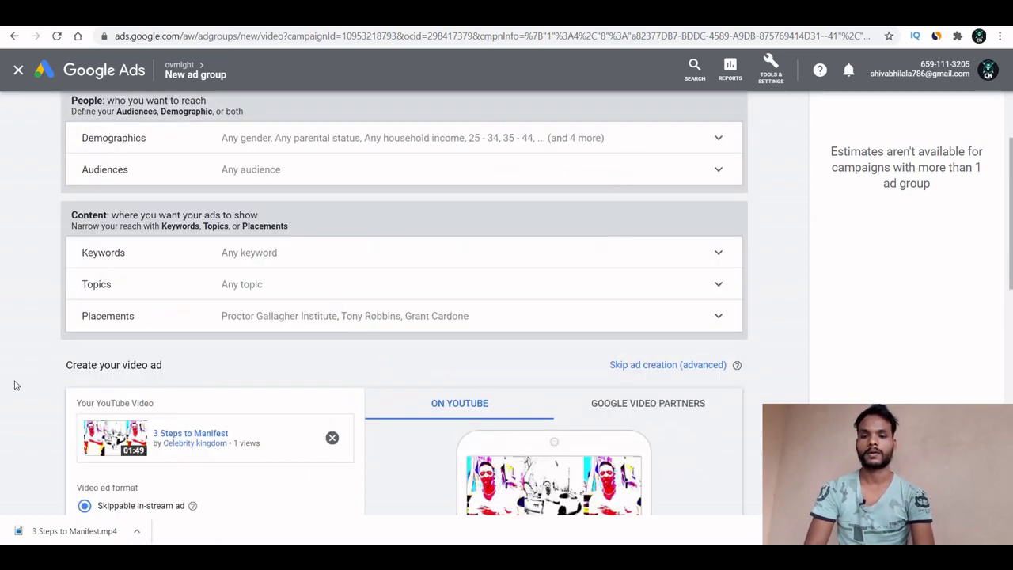
scroll(14, 385, "down", 10)
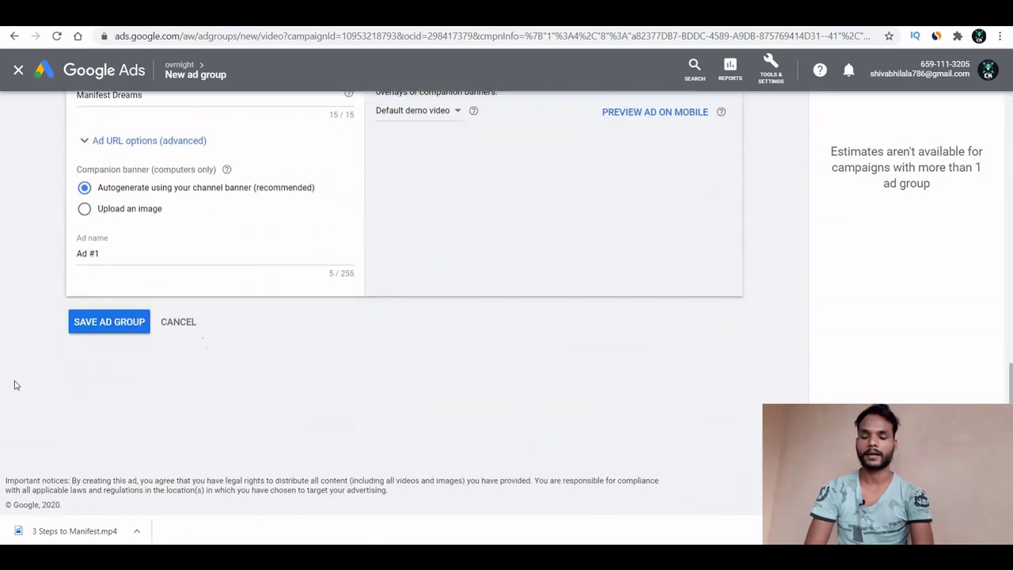
left_click(103, 328)
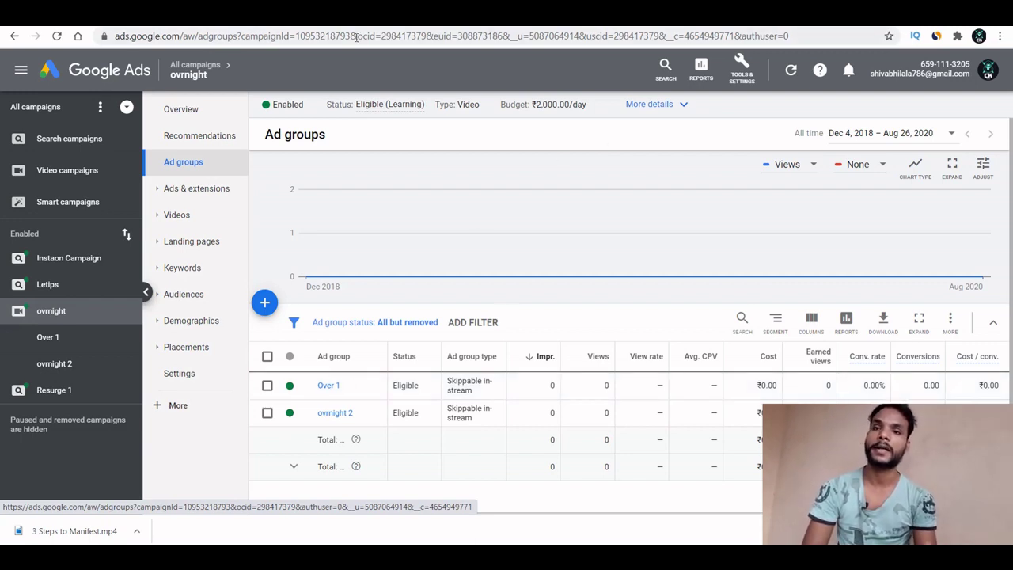
Switch to the Digistore24 marketplace and examine the Overnight Millionaire offer's conversion, affiliate earnings and earnings-per-click claims
left_click(410, 26)
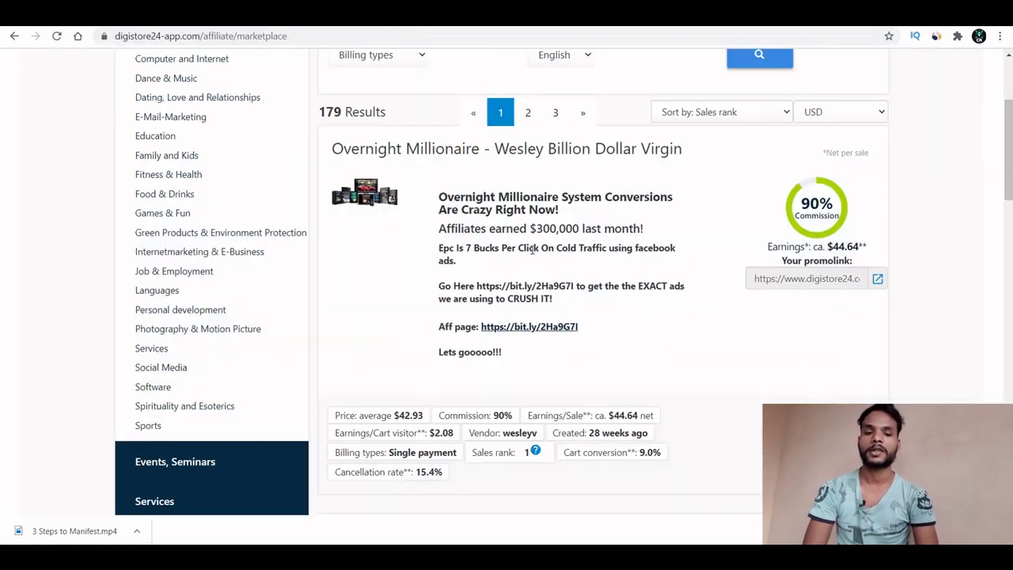
double_click(529, 247)
scroll(530, 250, "up", 1)
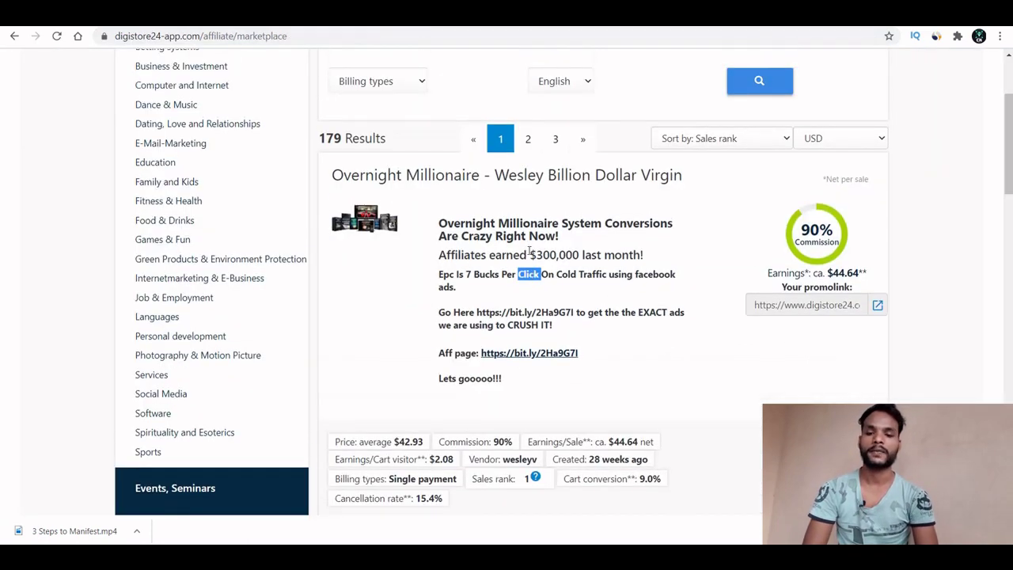
triple_click(546, 236)
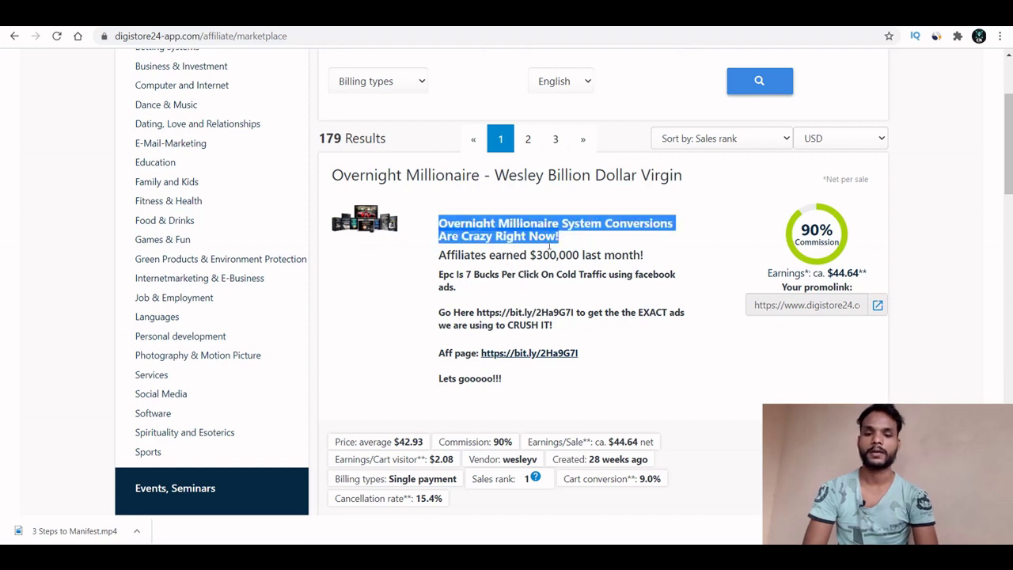
double_click(554, 255)
triple_click(554, 255)
left_click(516, 224)
triple_click(516, 225)
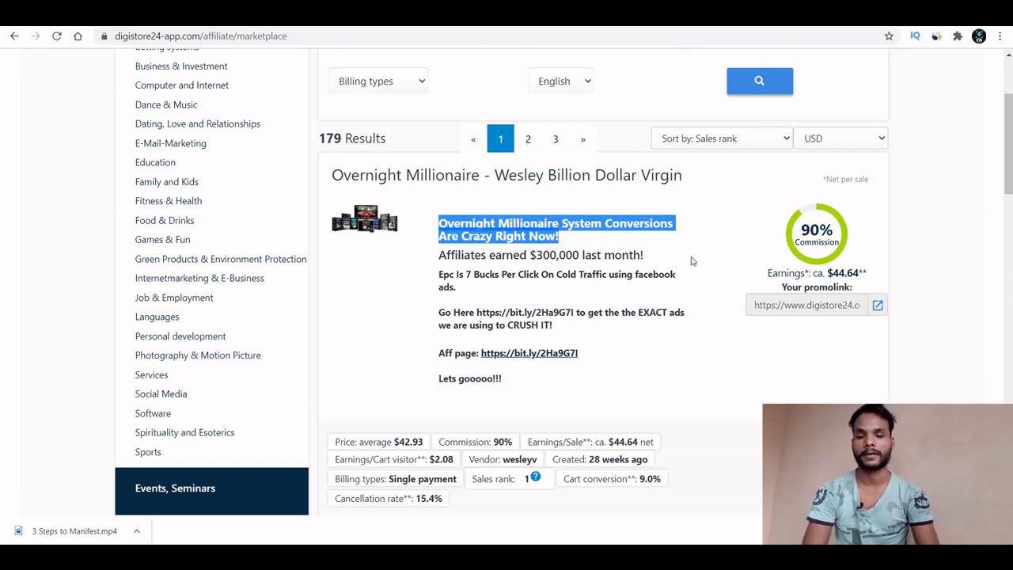
left_click(558, 262)
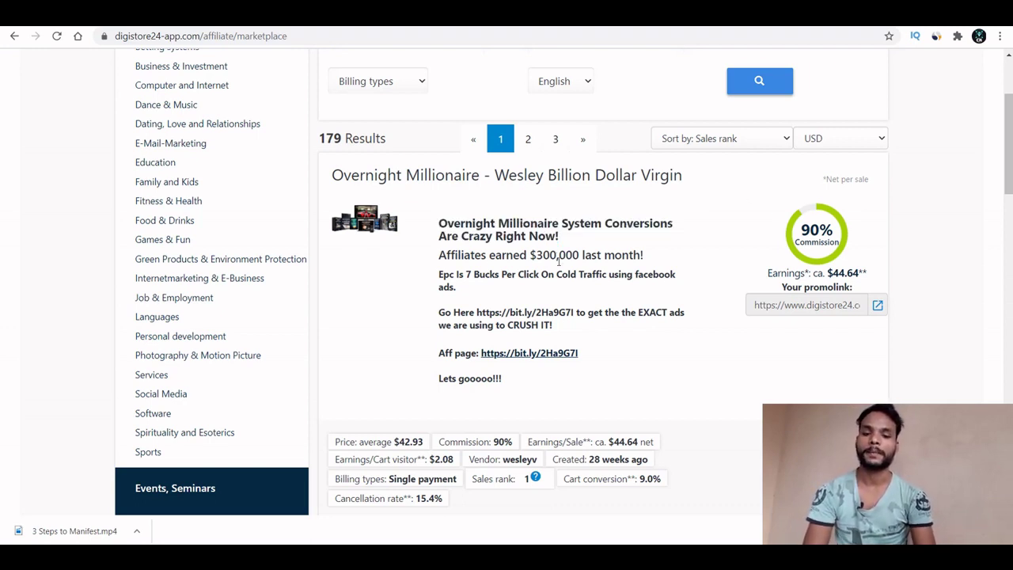